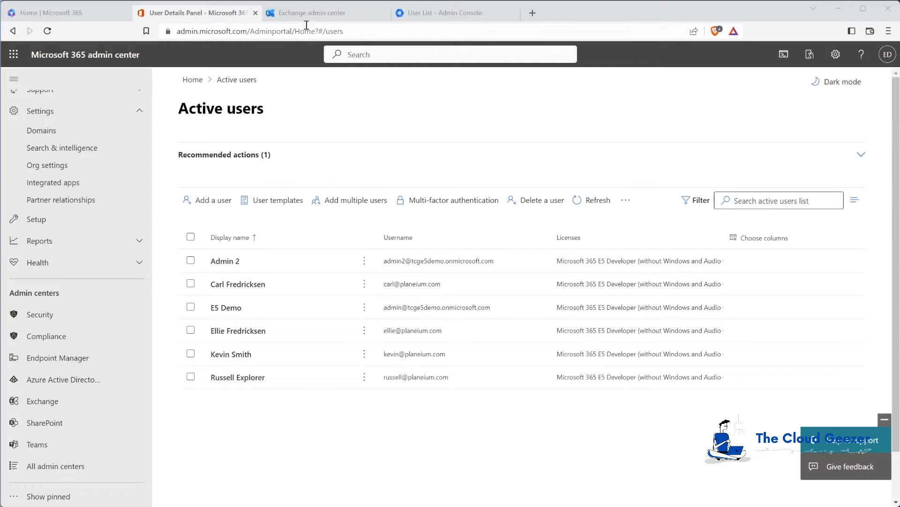
Check usage columns in the Google Admin users list, then return to Microsoft 365 active users
click(445, 13)
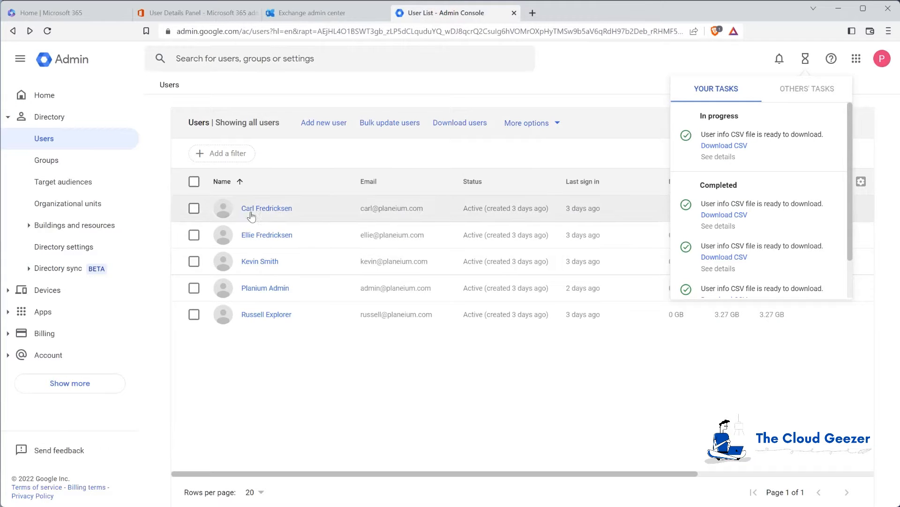
click(442, 414)
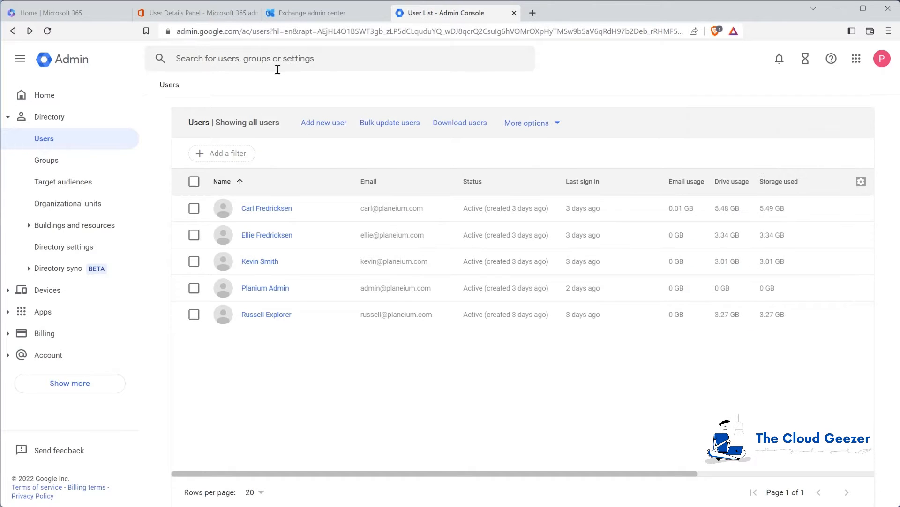
click(213, 15)
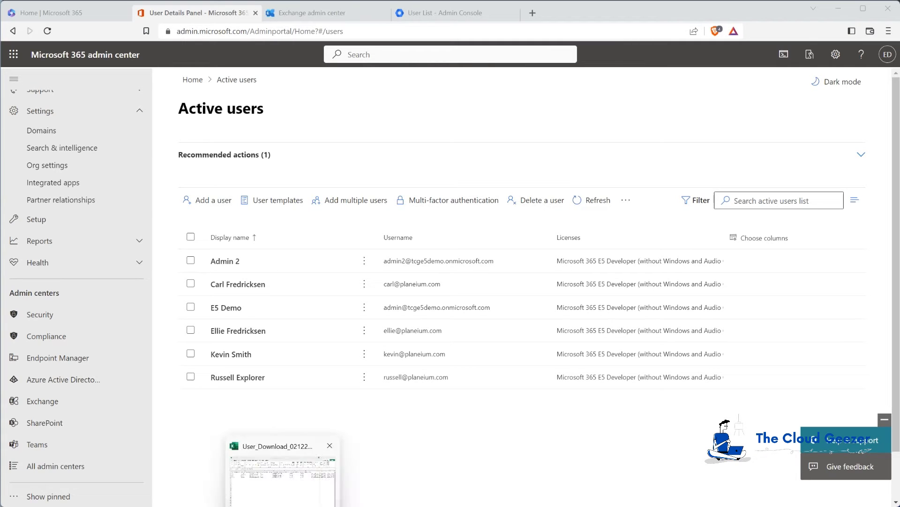
In the Gmail browser window, go to portal.office.com in a new private tab
mouse_move(112, 502)
click(171, 469)
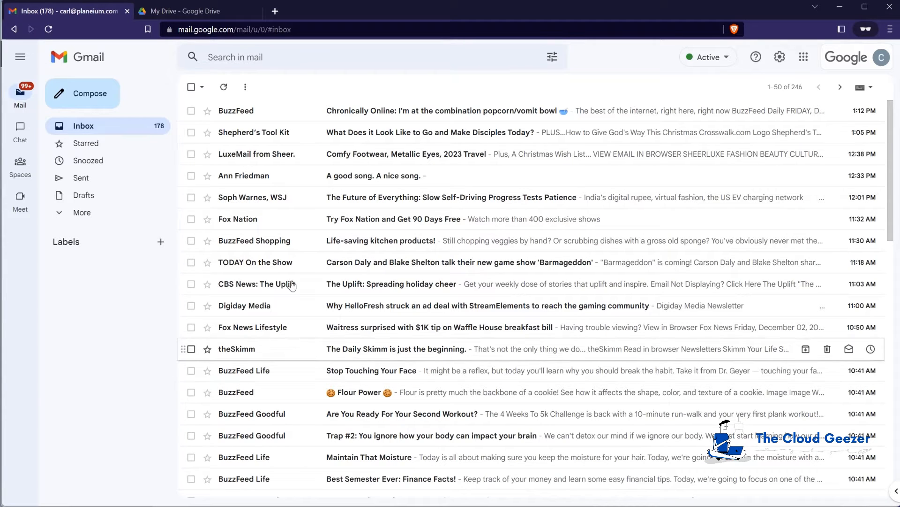
click(274, 12)
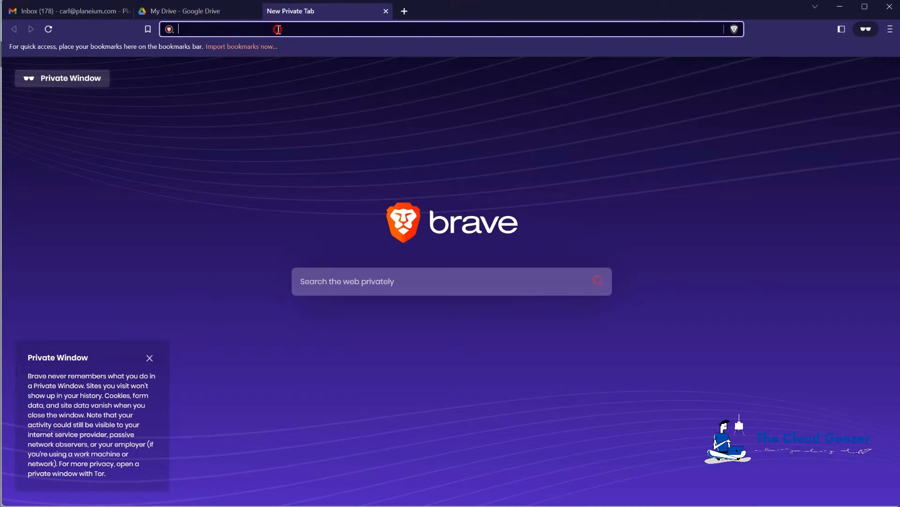
text(portal.office.com)
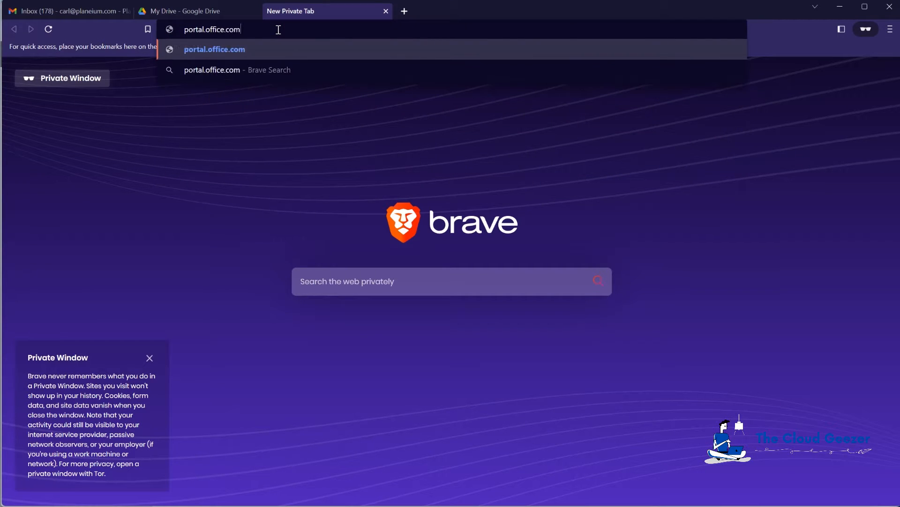
key(Return)
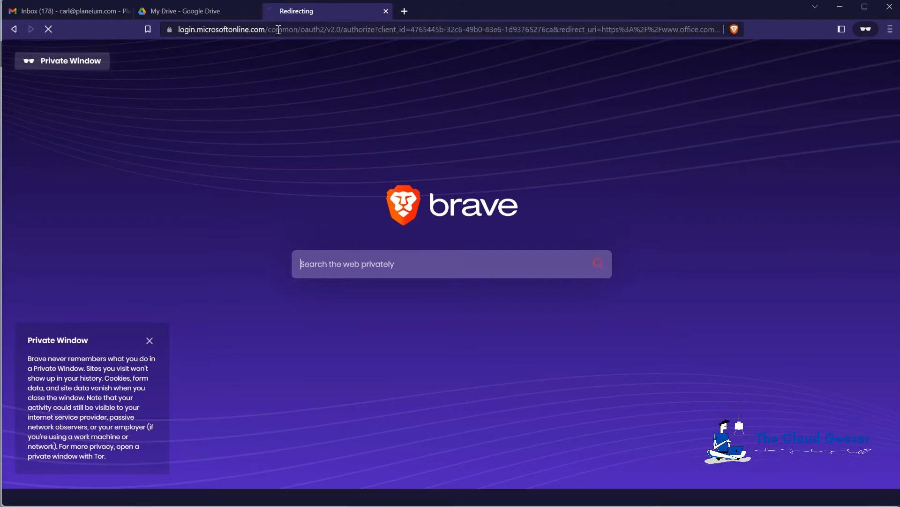
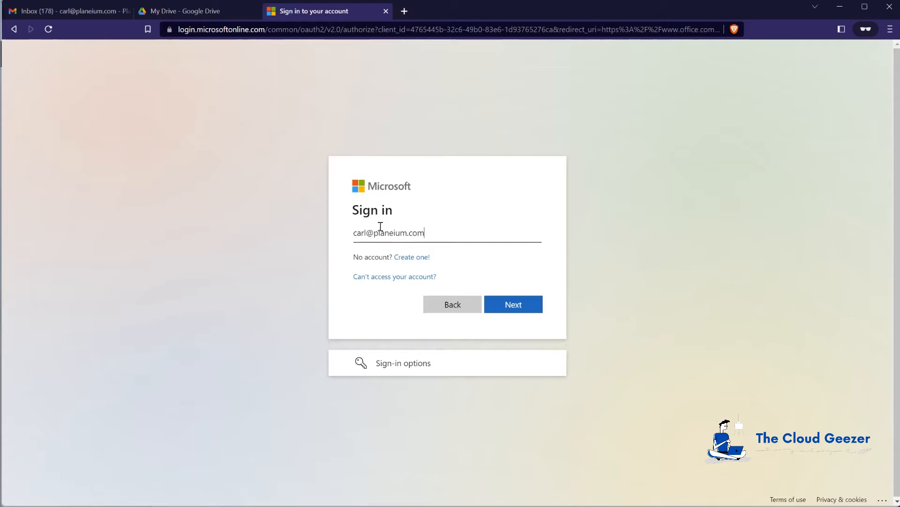
Sign in with the migrated user's e-mail and password, declining to stay signed in
key(Return)
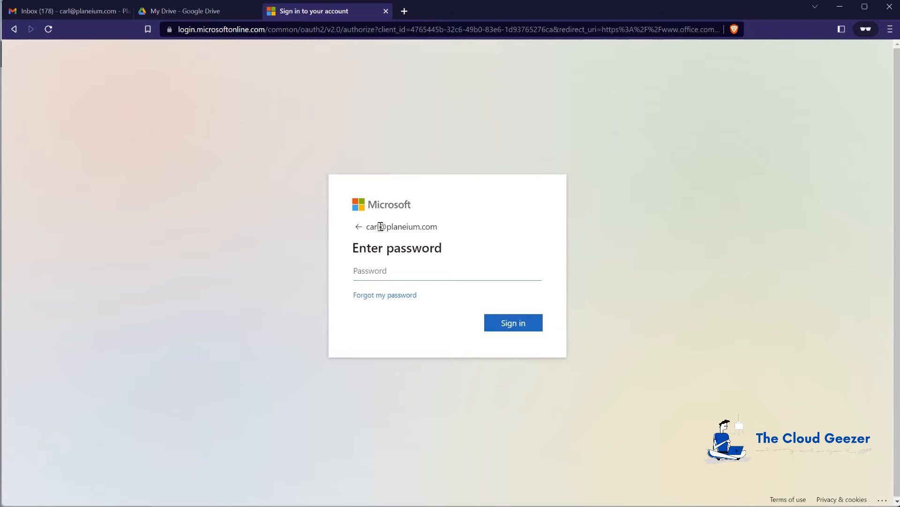
text(•••)
key(Return)
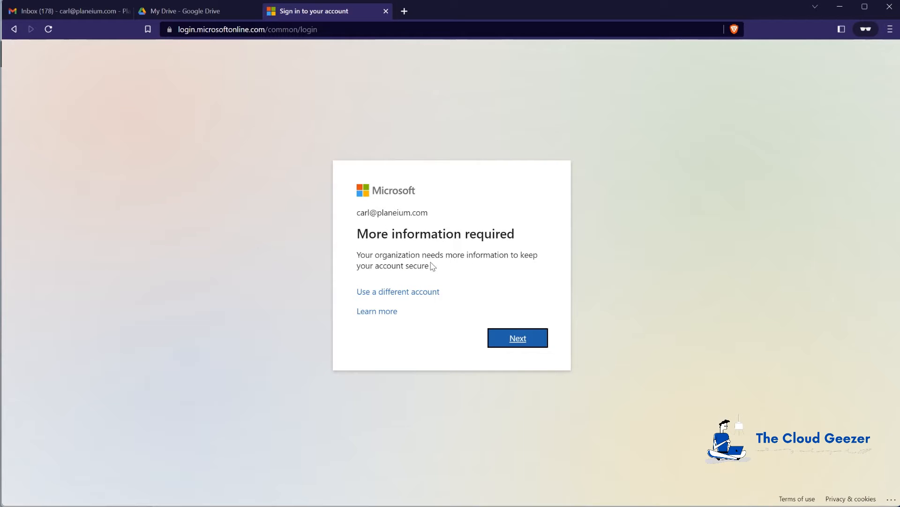
click(515, 342)
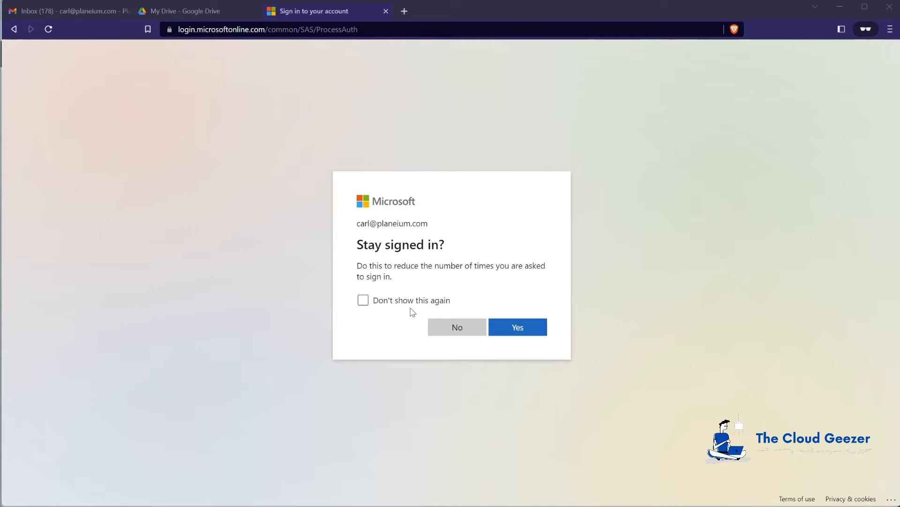
click(443, 328)
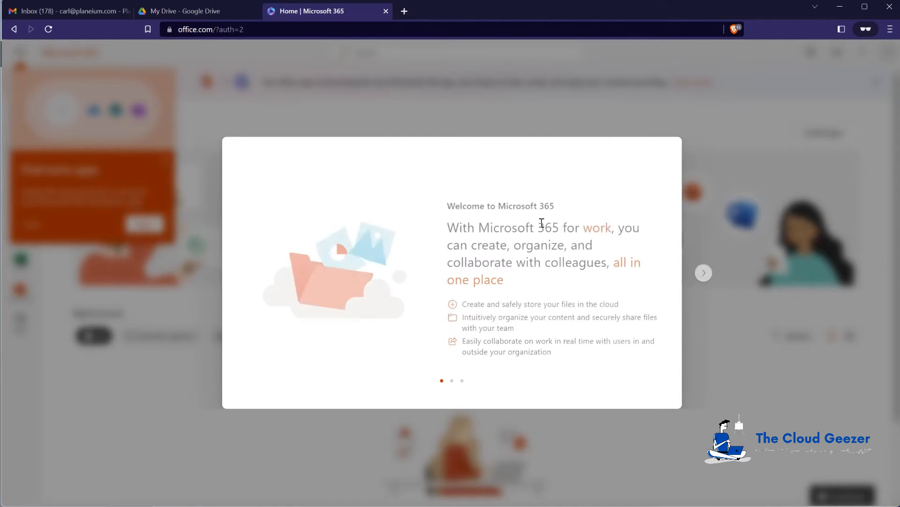
Finish the three-slide welcome tour and close the Find more apps tip
click(704, 274)
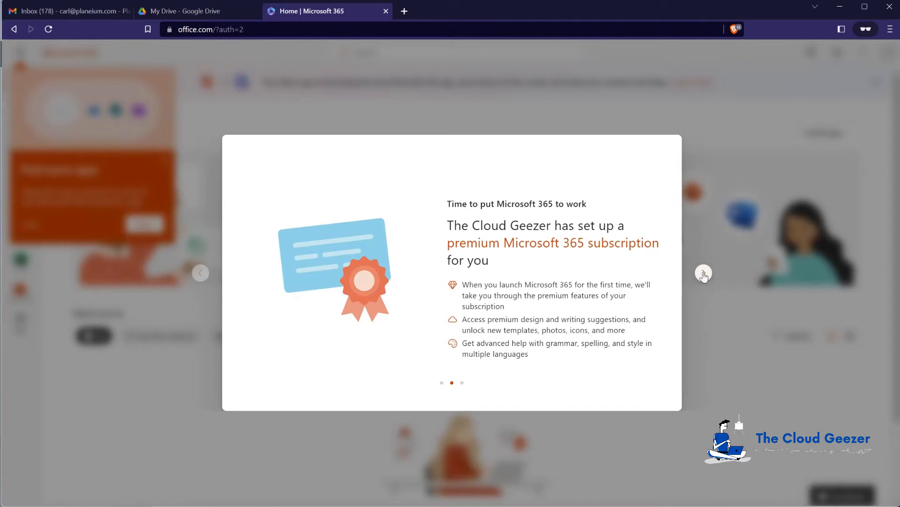
click(703, 273)
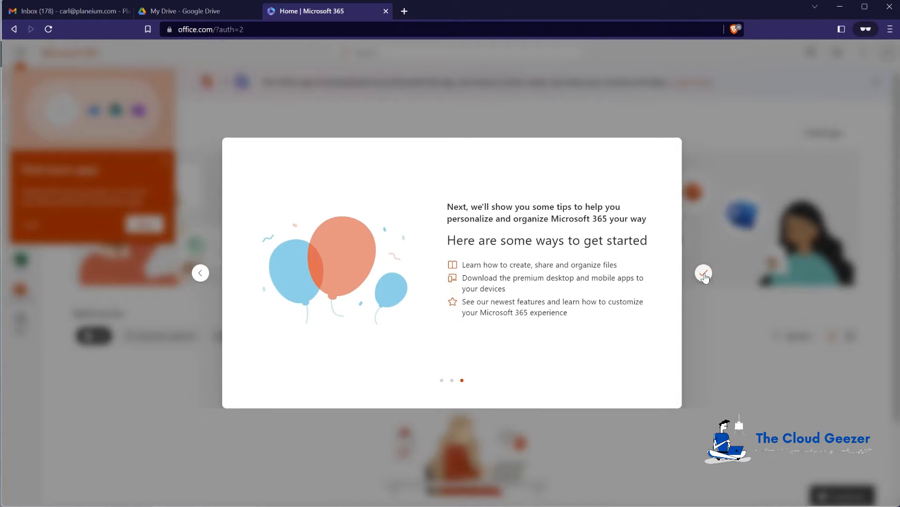
click(703, 273)
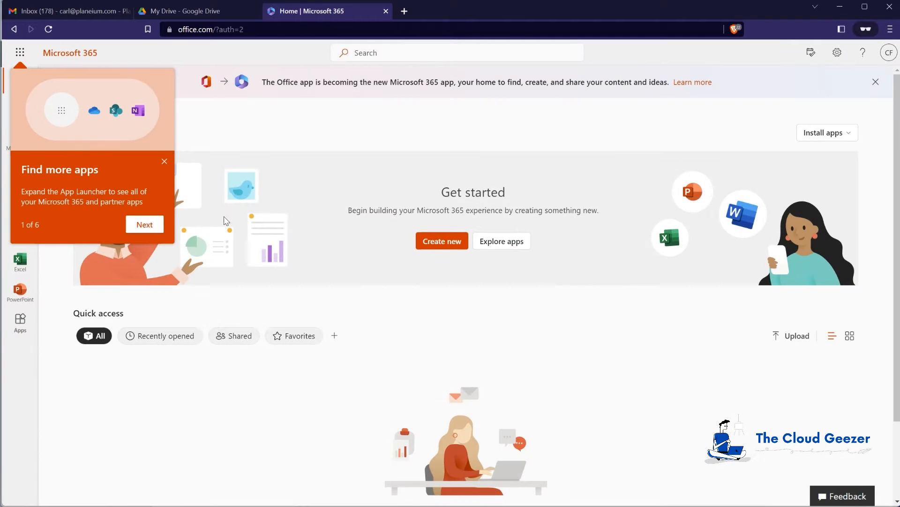
click(164, 162)
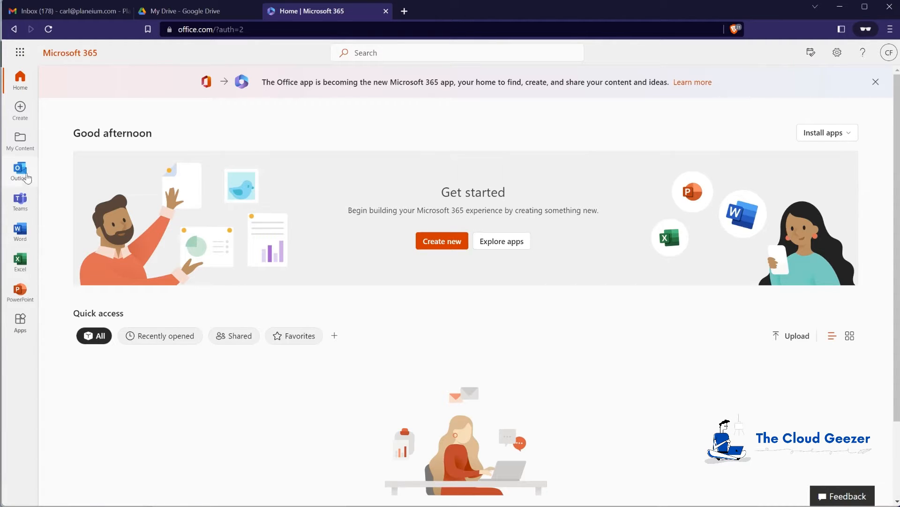
Open the user's empty Outlook mailbox and OneDrive files from the app launcher
click(21, 170)
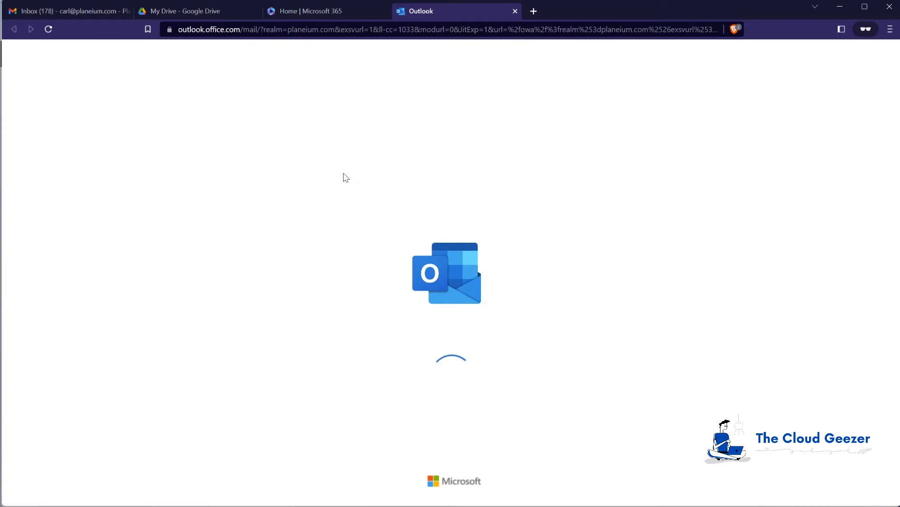
click(339, 11)
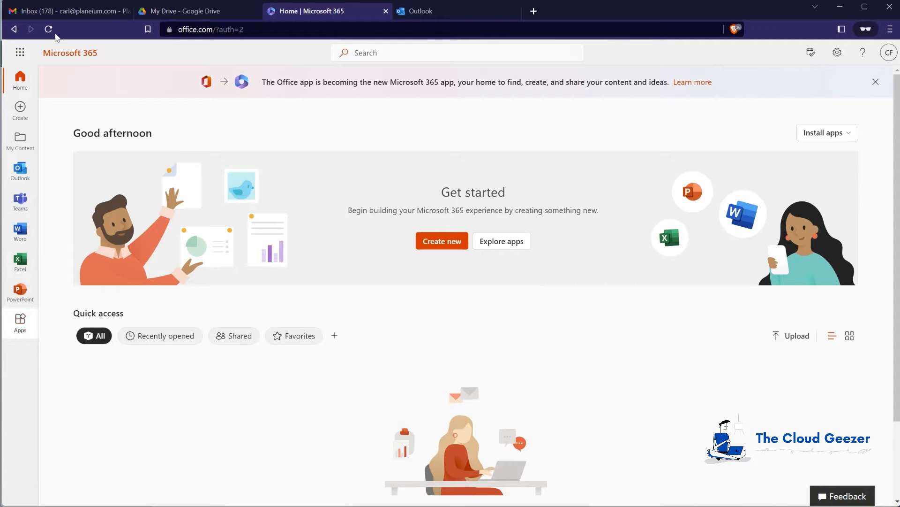
click(20, 52)
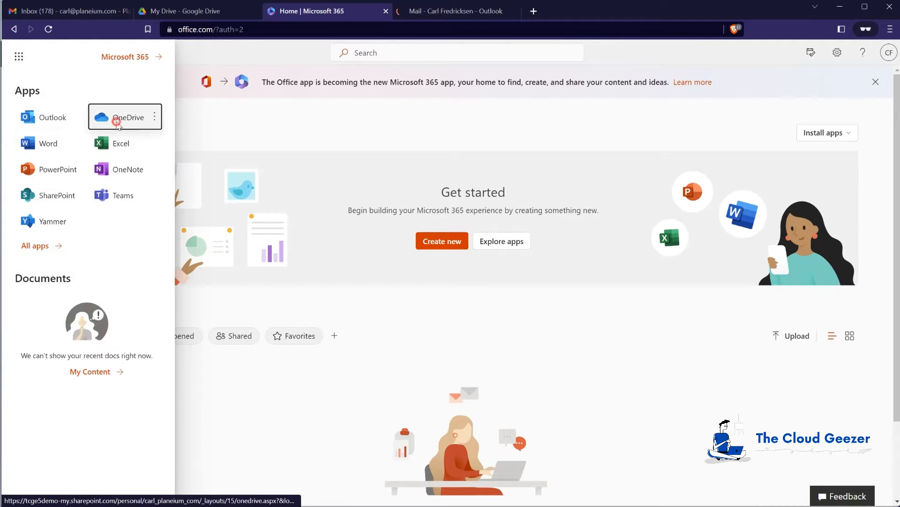
click(116, 119)
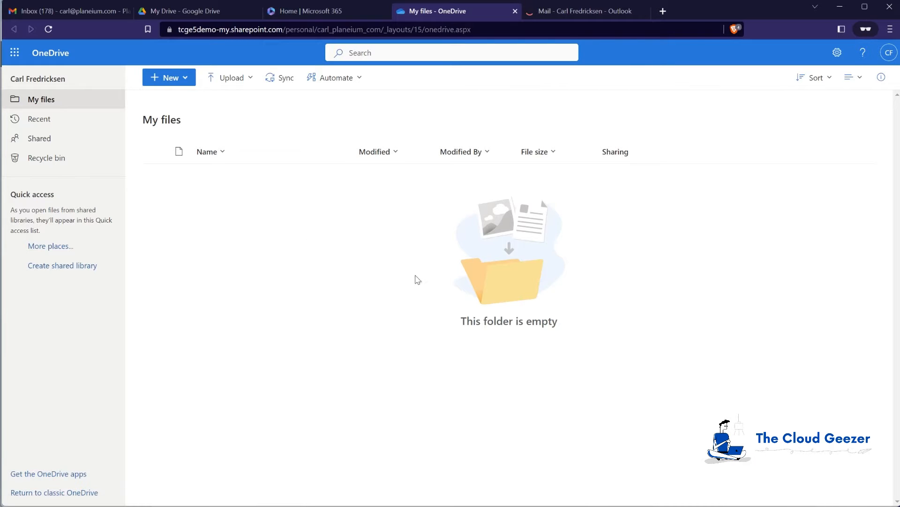
Dismiss the Outlook new-ribbon tips and banner, then review and close Outlook settings
click(578, 13)
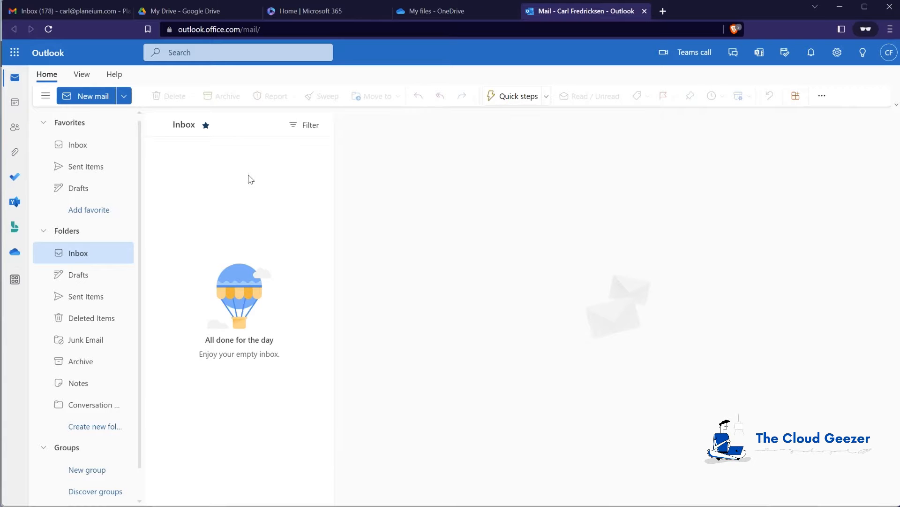
click(778, 175)
click(654, 116)
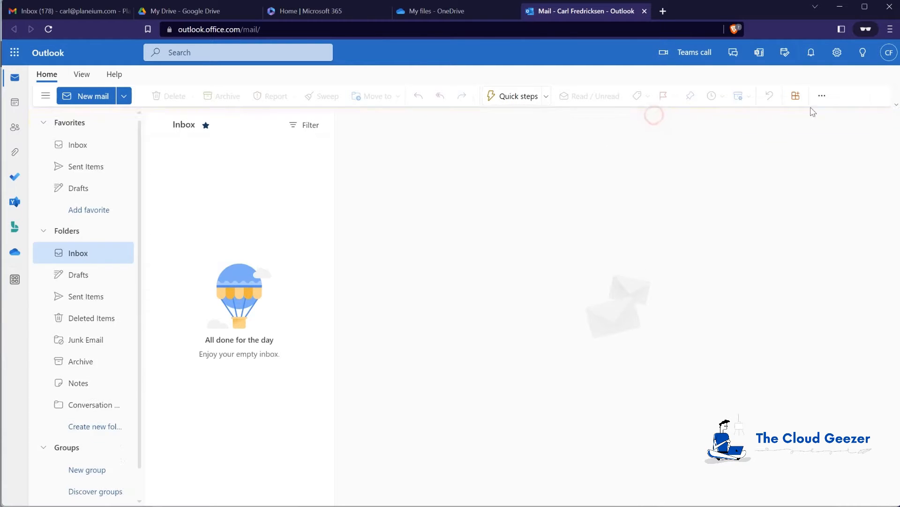
click(837, 52)
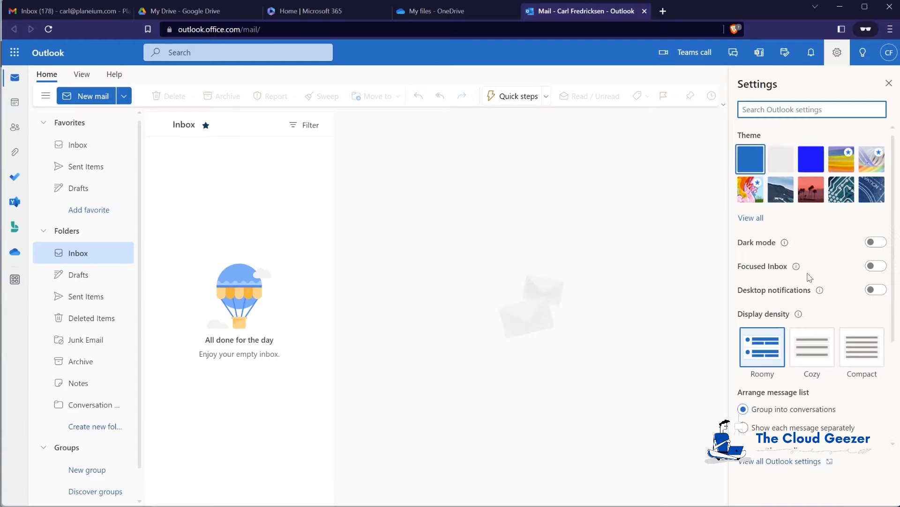
click(620, 215)
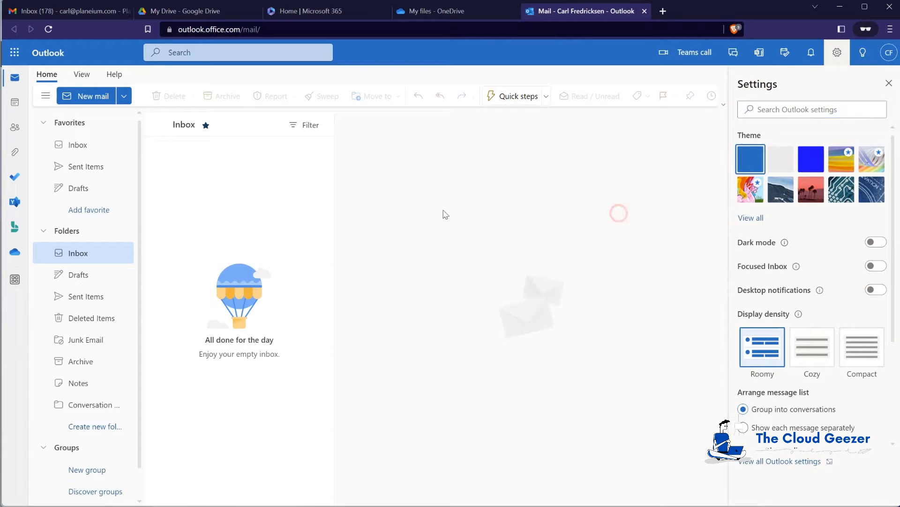
click(890, 83)
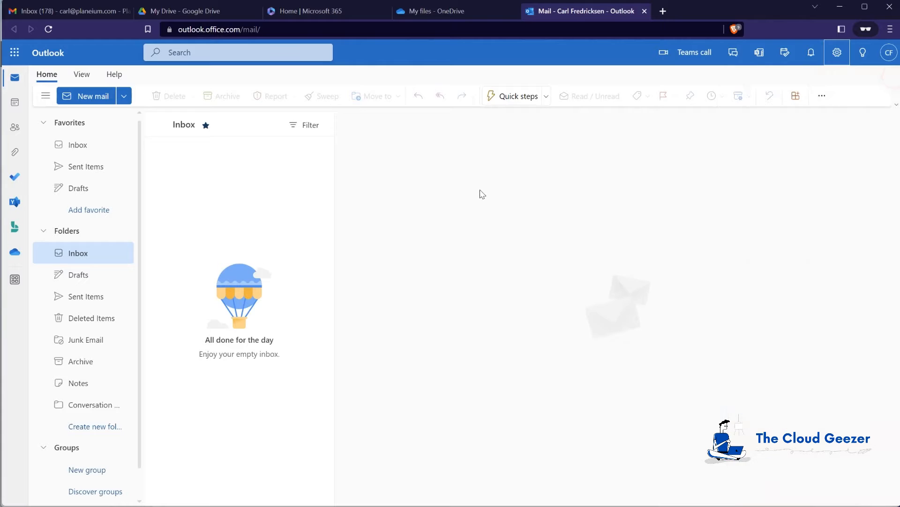
Return from the Outlook inbox to the Microsoft 365 admin center window
click(317, 11)
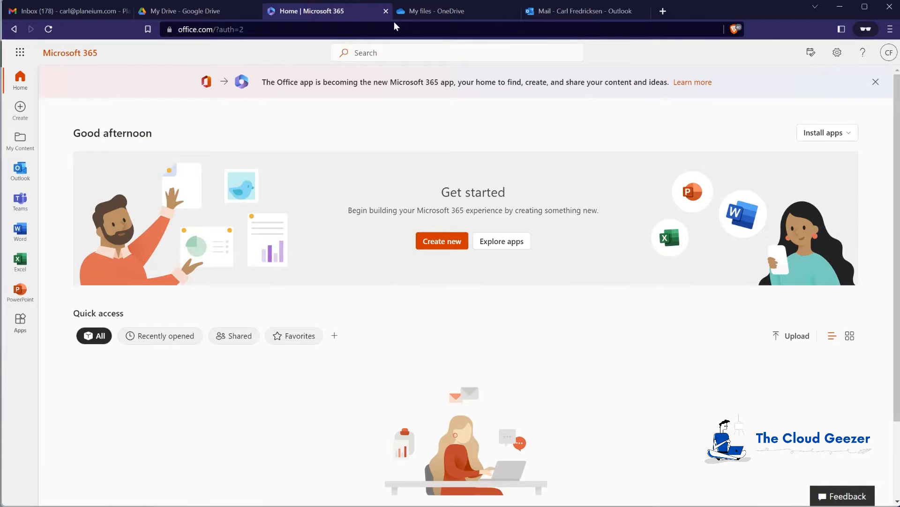
click(593, 12)
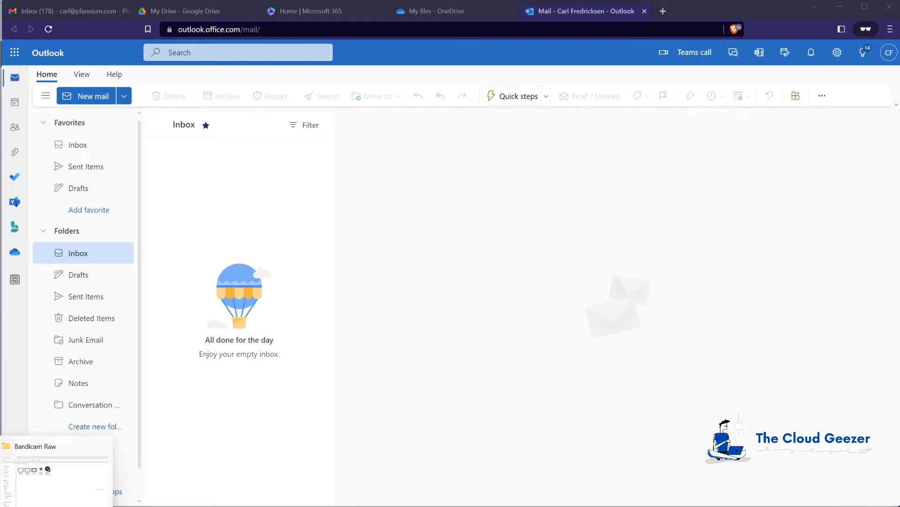
click(76, 478)
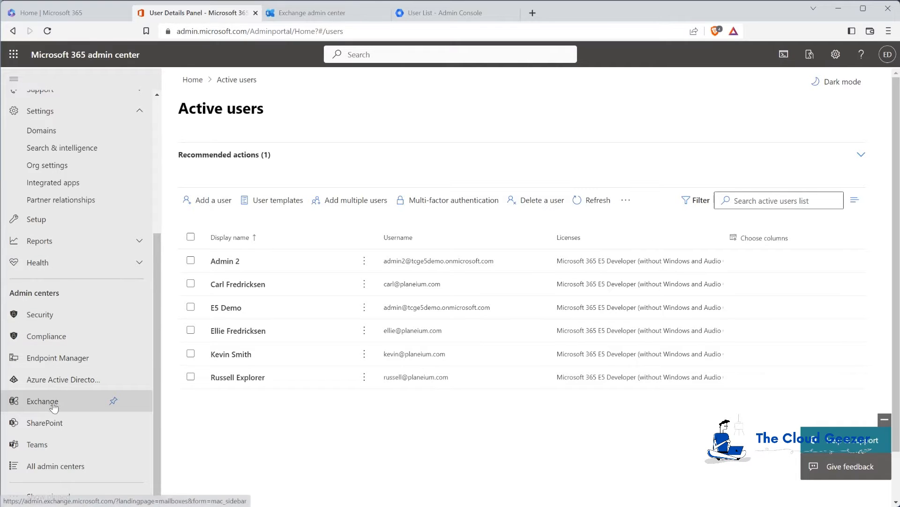
Go from the Exchange mailbox list to the empty Migration batches page
click(301, 15)
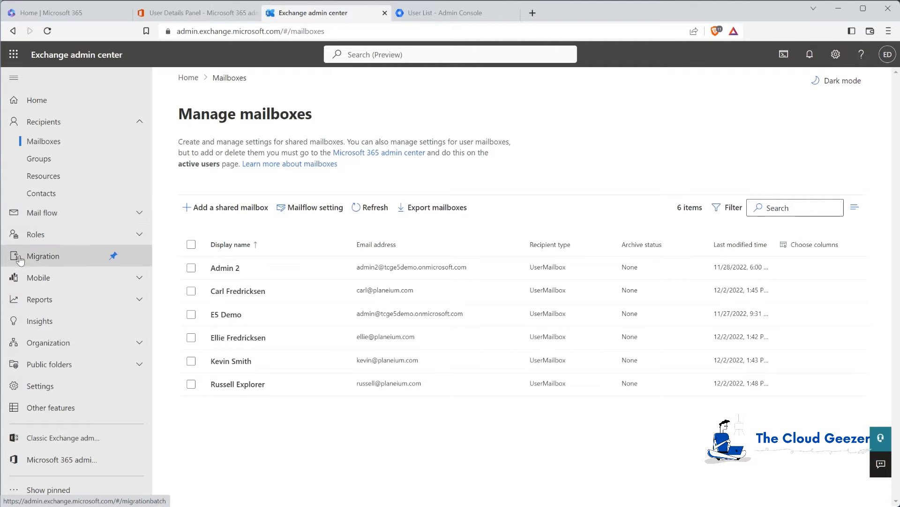
click(42, 256)
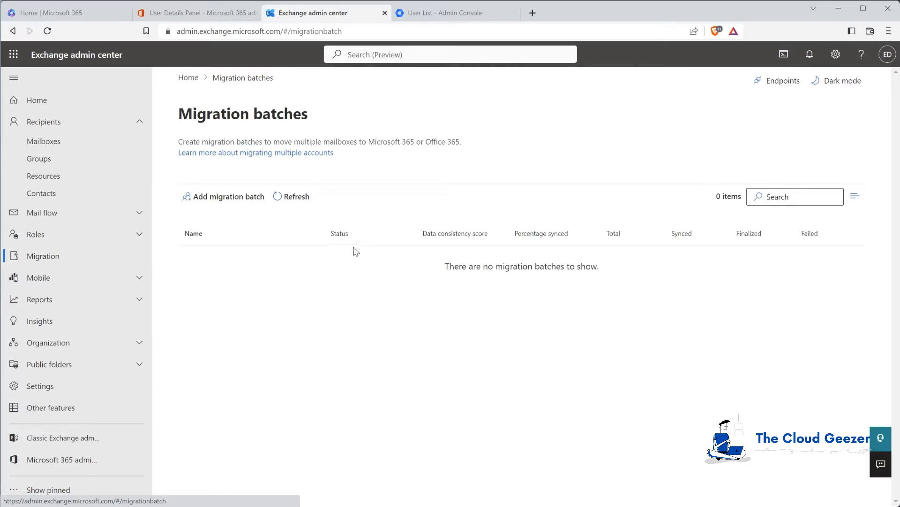
Create a batch named 'Planeium Batch 1' and pick Google Workspace (Gmail) migration as type
click(213, 197)
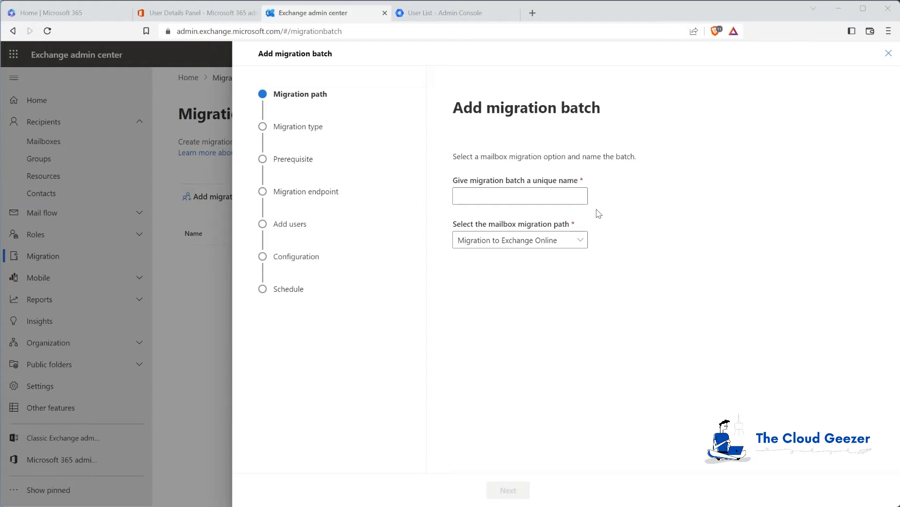
click(532, 195)
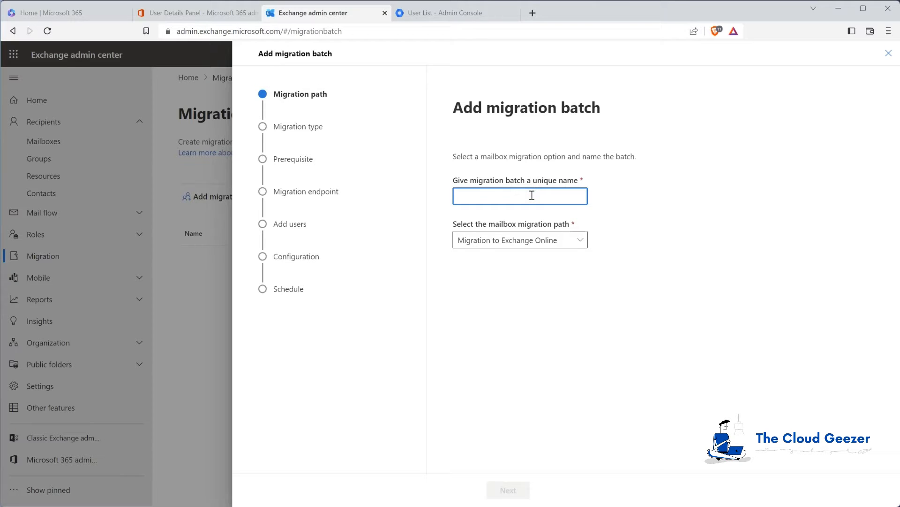
text(Planeium Batch 1)
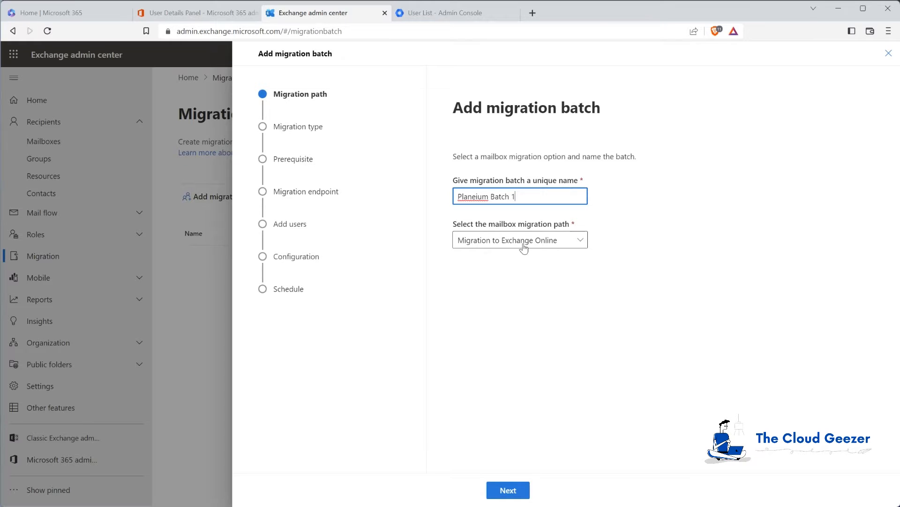
click(509, 492)
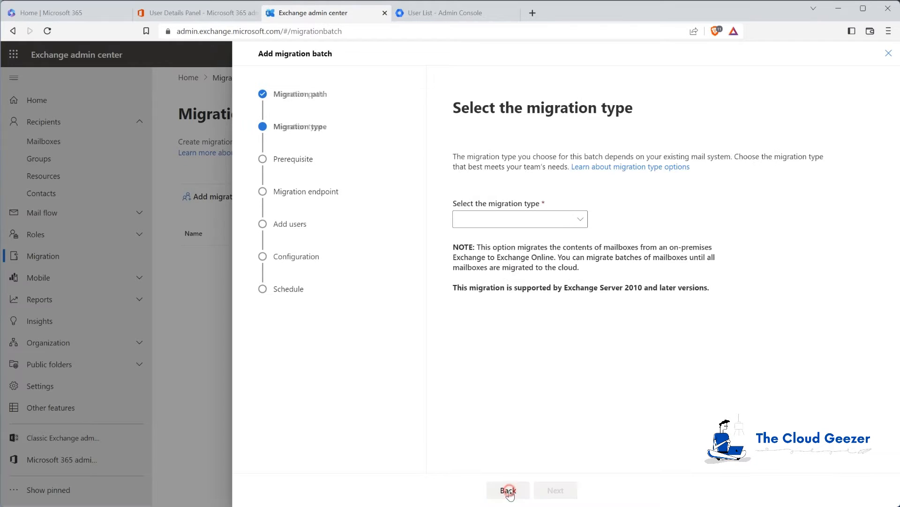
click(561, 223)
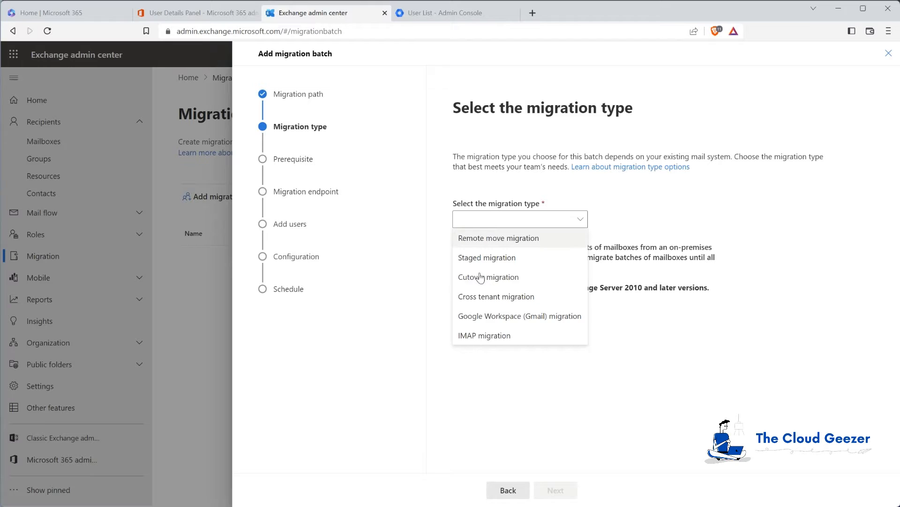
click(482, 319)
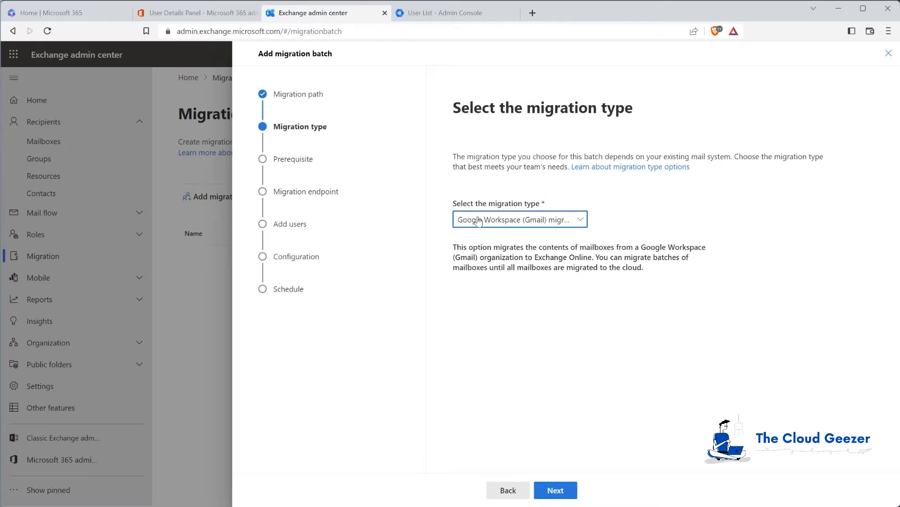
Continue to the Google Workspace prerequisites, review manual configuration, and start automated setup
click(556, 490)
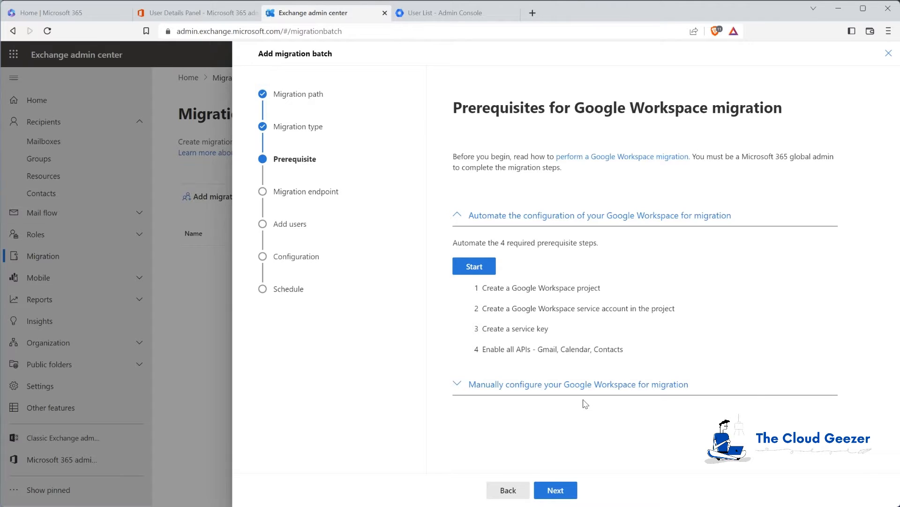
click(500, 384)
scroll(504, 385, down, 2)
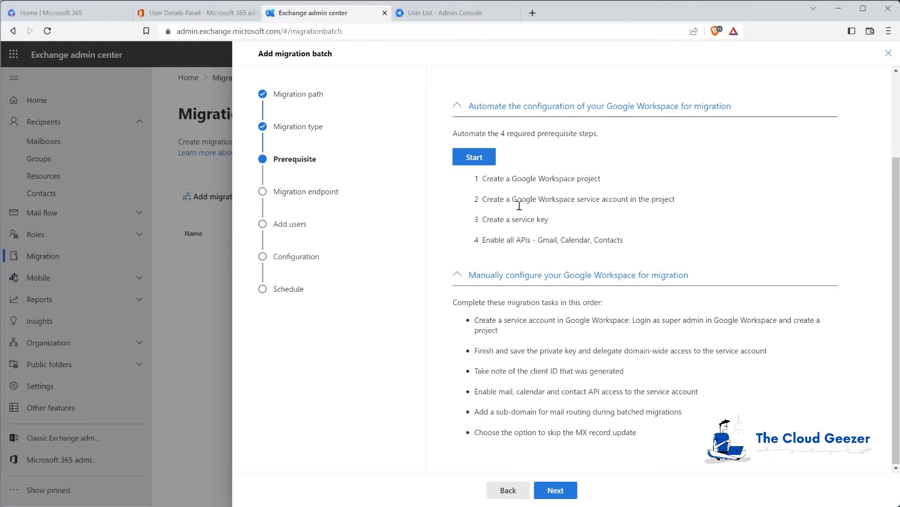
click(488, 277)
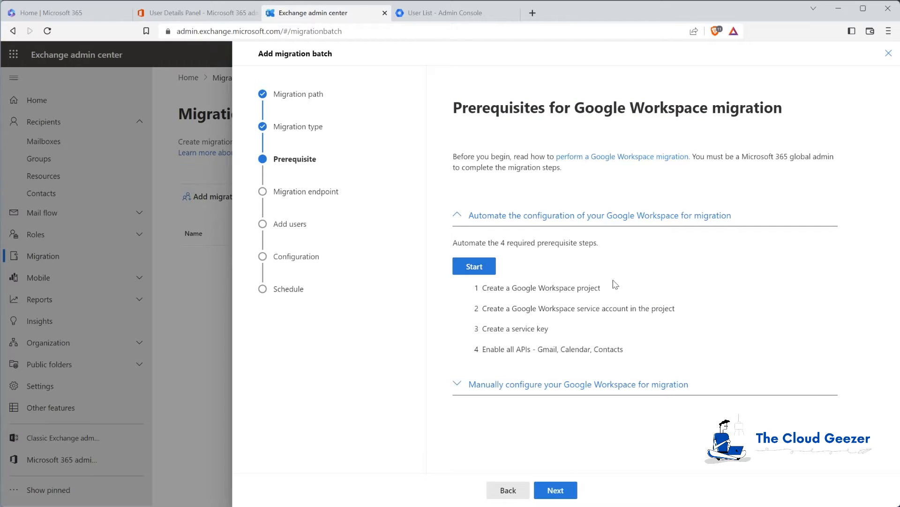
click(478, 268)
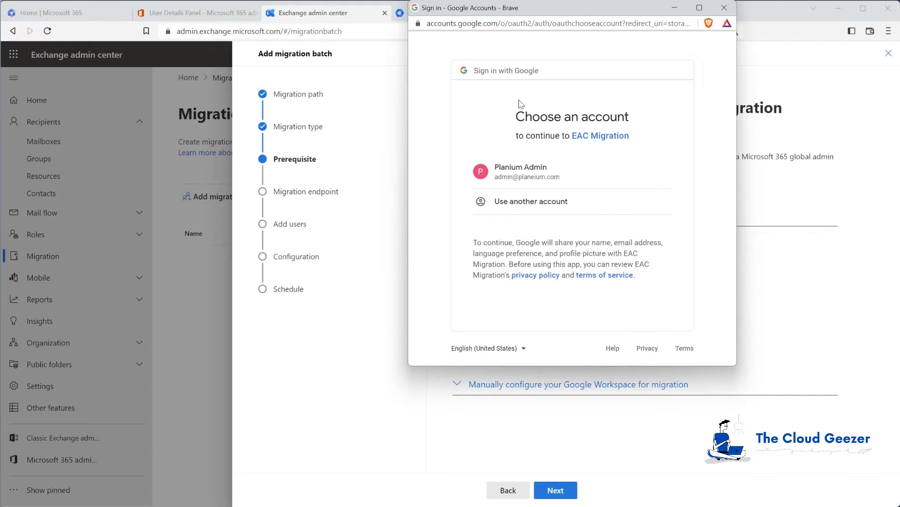
Sign in to Google with the workspace admin account and its password
drag(545, 10, 510, 77)
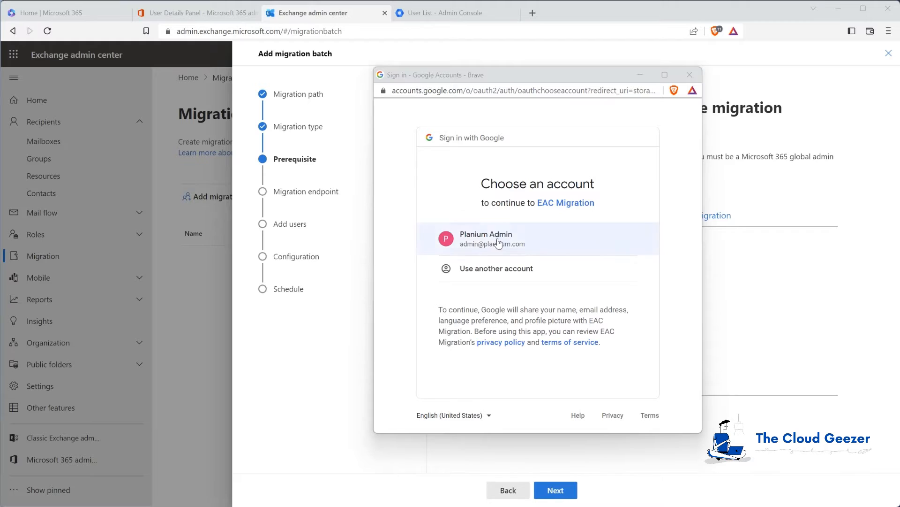
click(516, 243)
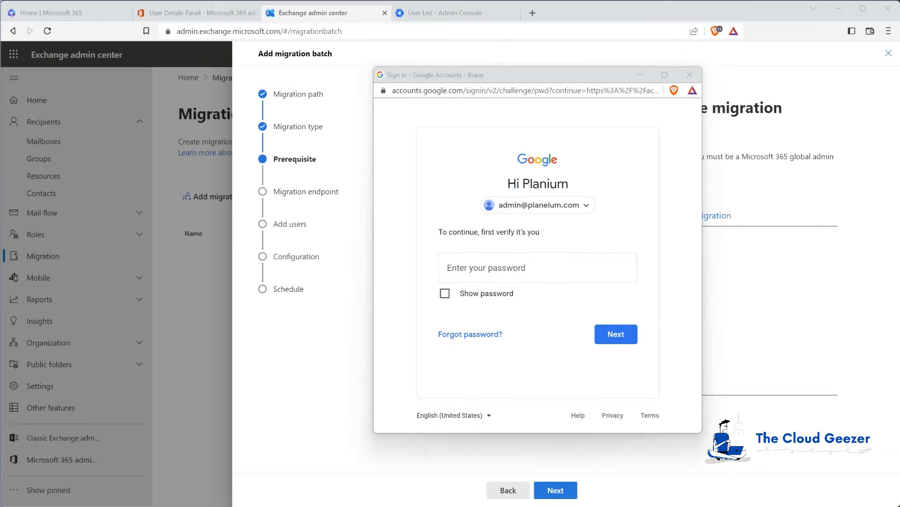
key(ctrl+v)
click(618, 336)
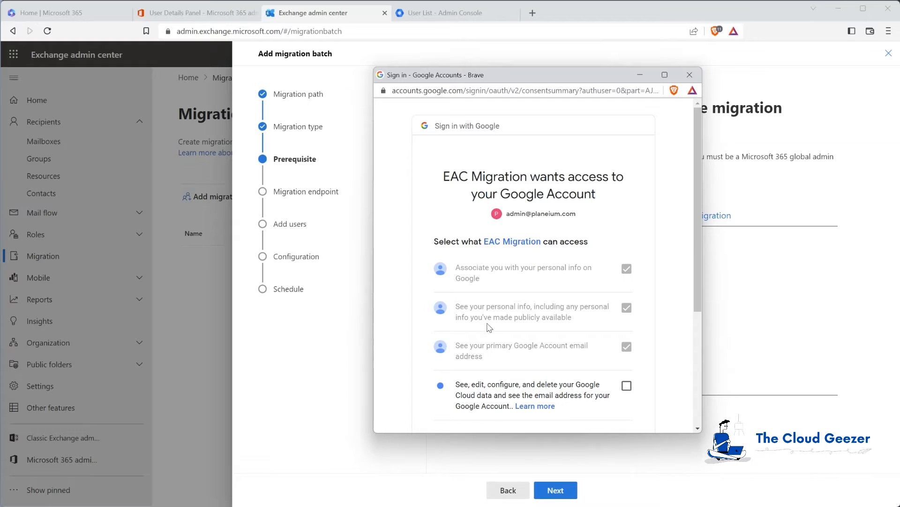
Grant EAC Migration access, including Google Cloud data, and approve the request
scroll(495, 287, down, 1)
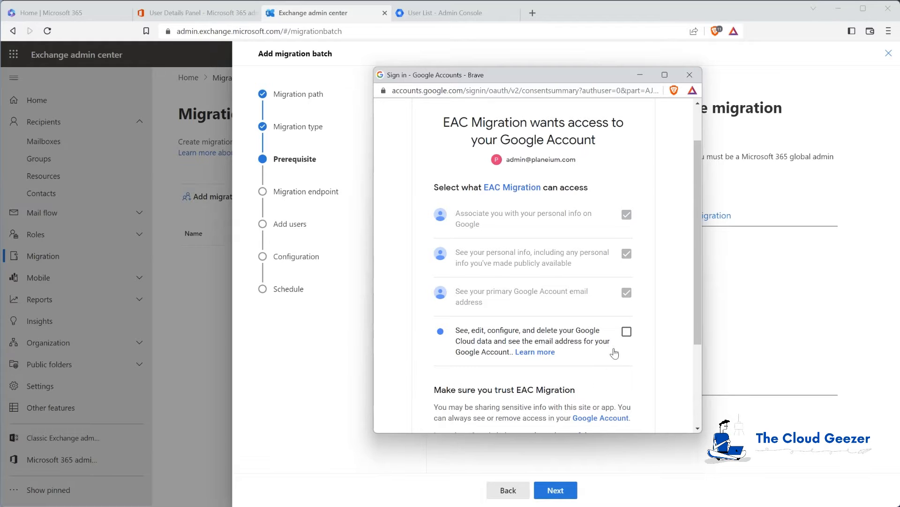
scroll(479, 333, down, 1)
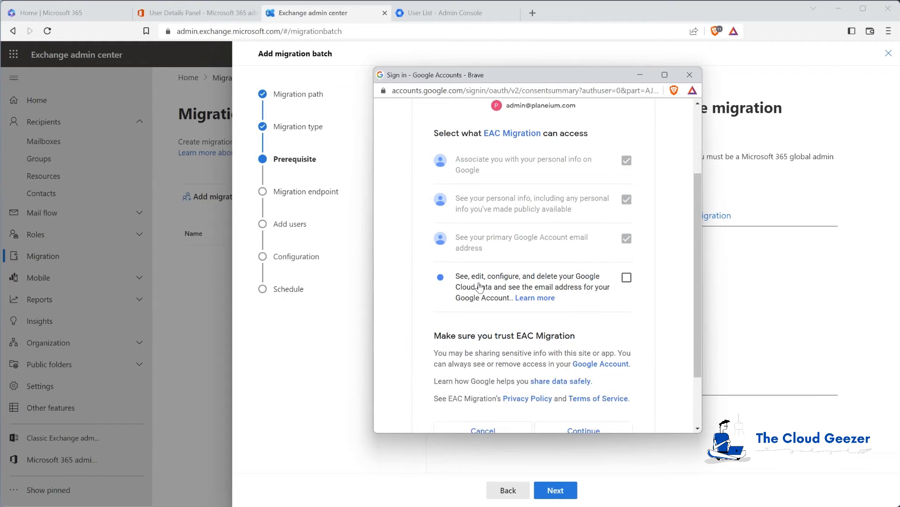
click(627, 278)
scroll(590, 324, down, 2)
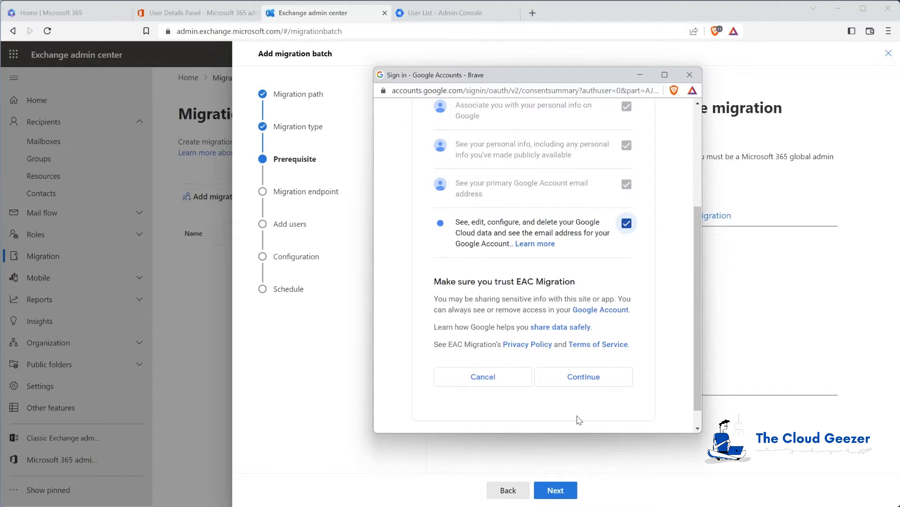
click(584, 381)
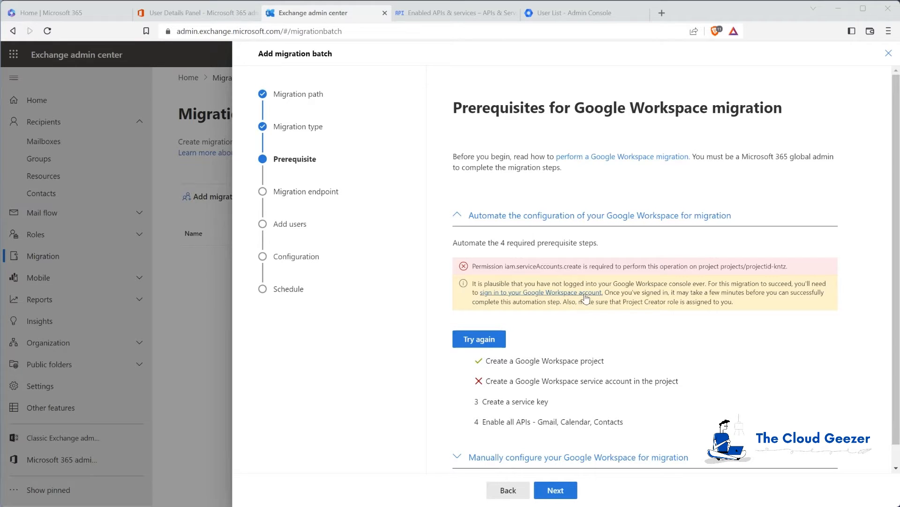
Accept the Google Cloud Terms of Service via the error's sign-in link, then return to Exchange
click(551, 294)
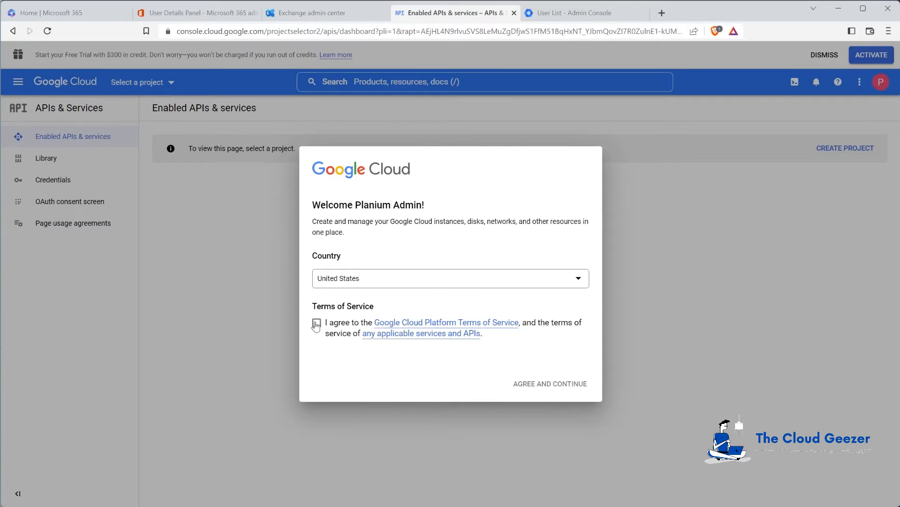
click(317, 322)
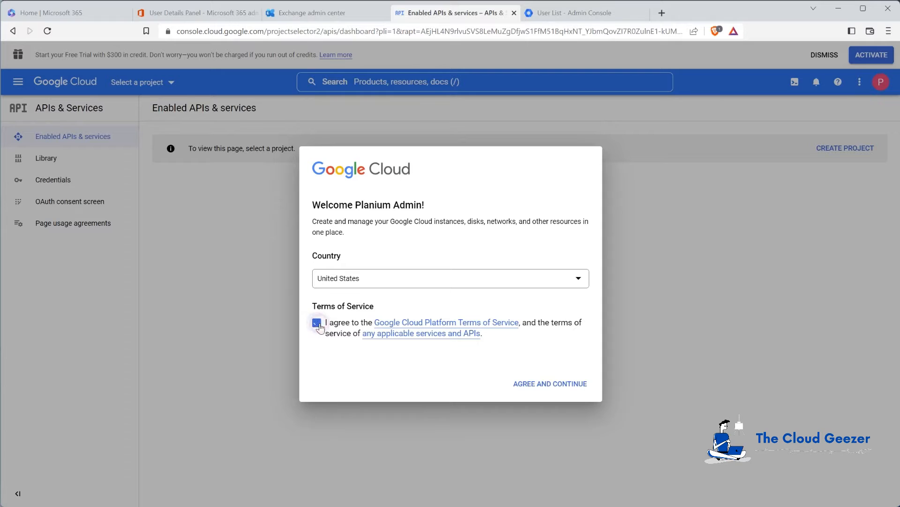
click(561, 384)
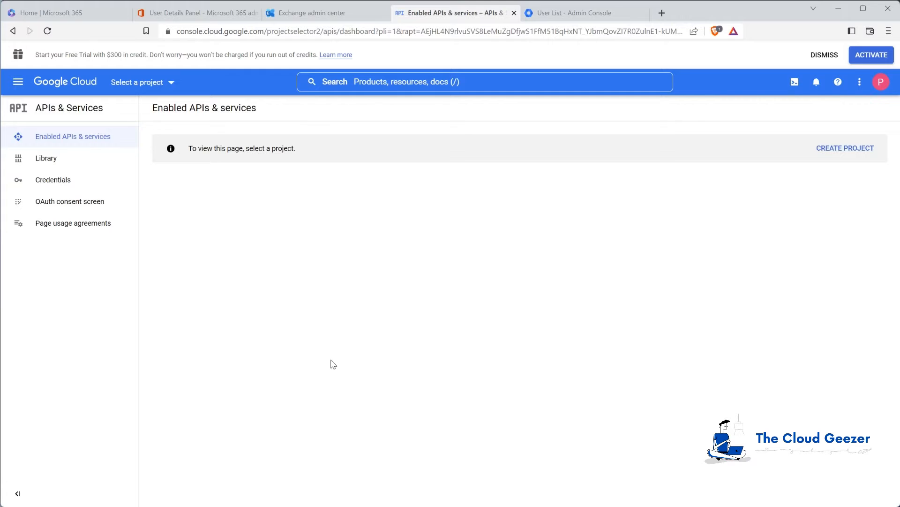
click(331, 13)
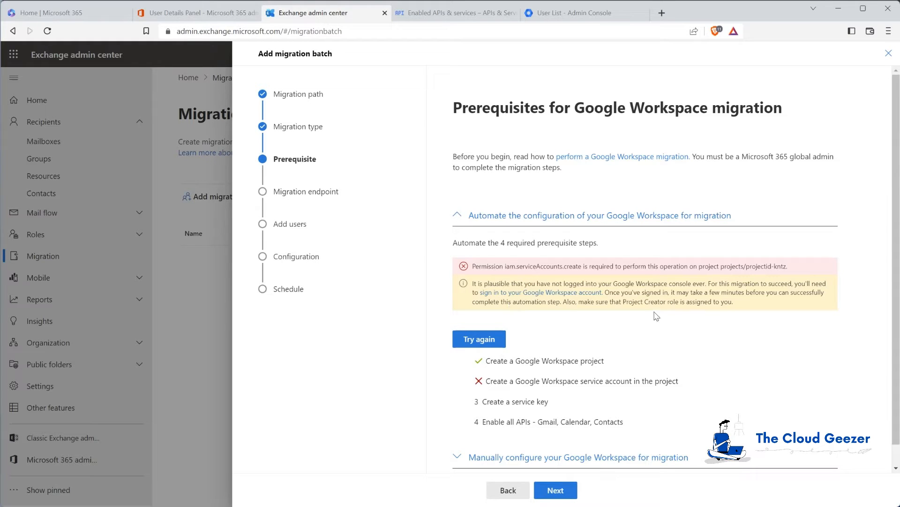
Retry automated setup until all four prerequisites complete, saving the key file projectid-qyoc.json
click(483, 343)
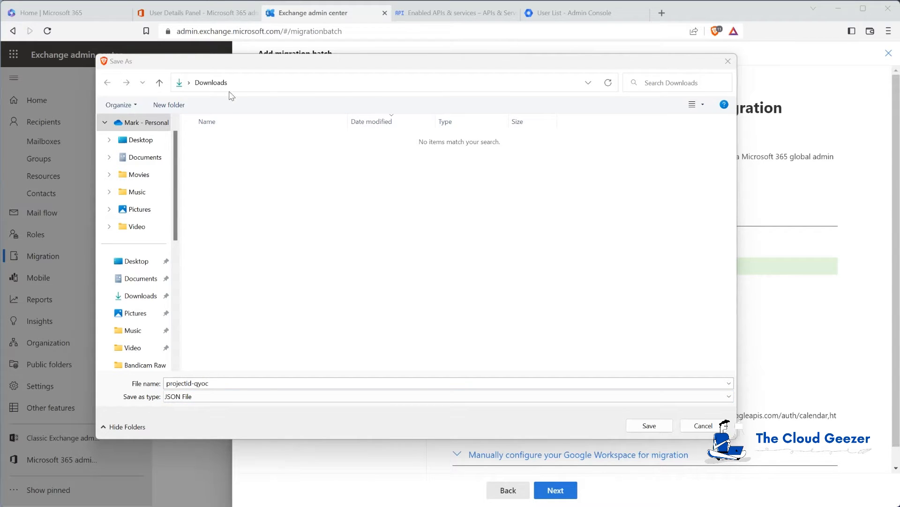
click(648, 426)
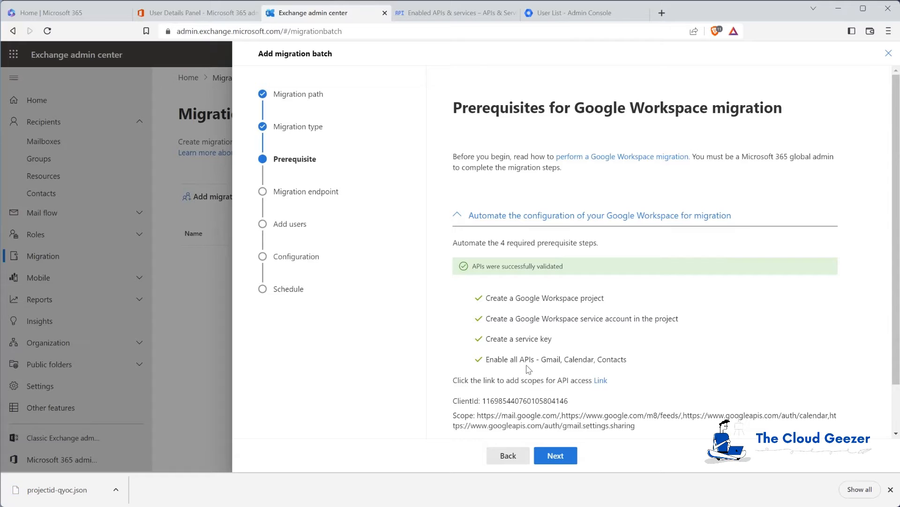
scroll(496, 337, down, 1)
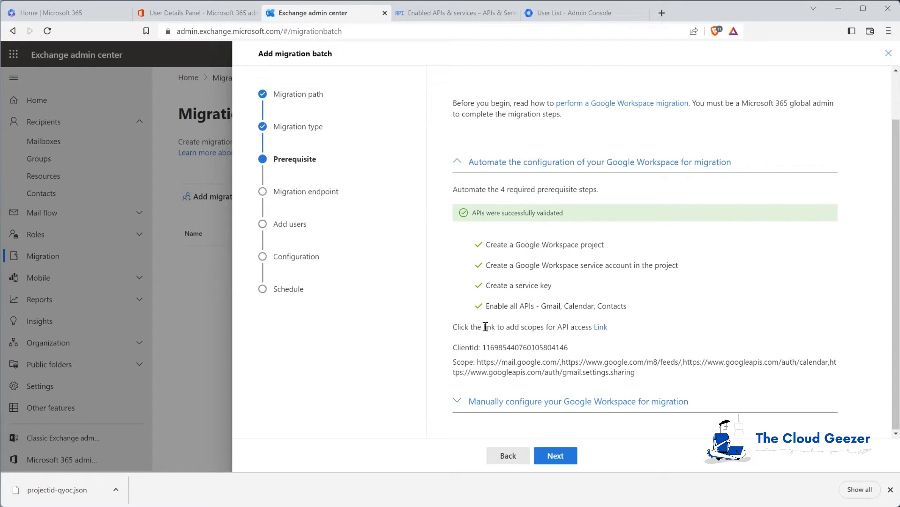
Open the API scopes link and re-verify the admin password to reach Domain-wide Delegation
click(601, 327)
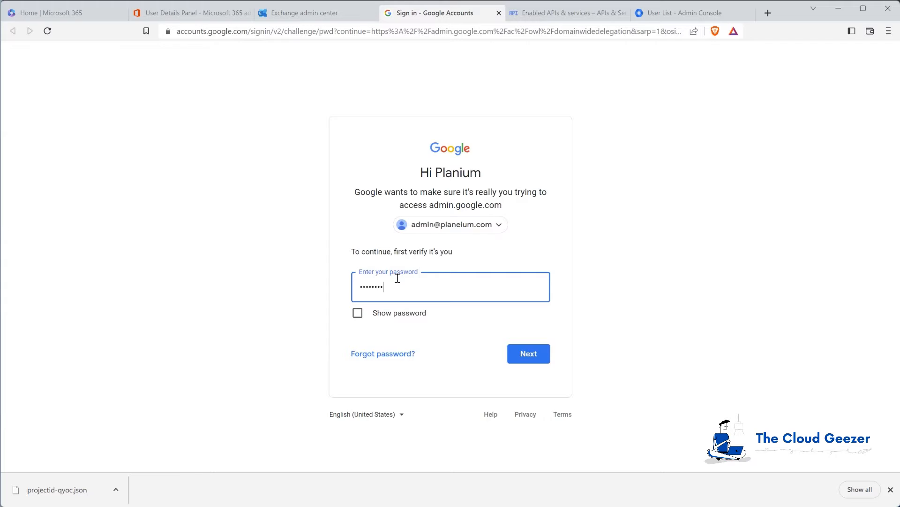
key(Return)
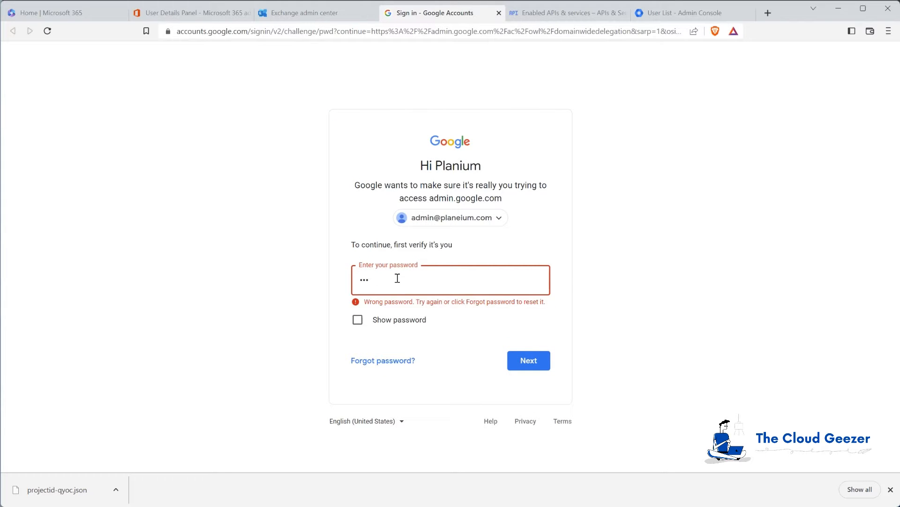
key(Return)
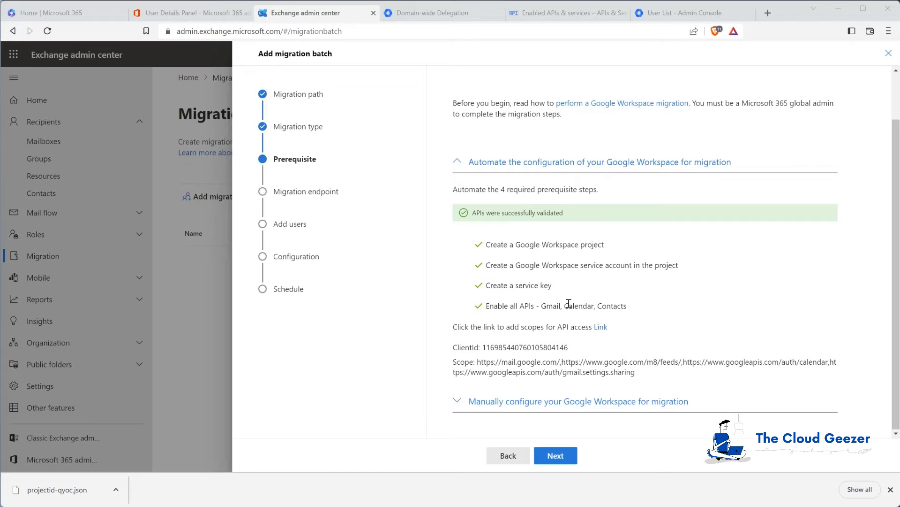
Add a new API client in Domain-wide Delegation using the migration project's client ID
click(449, 14)
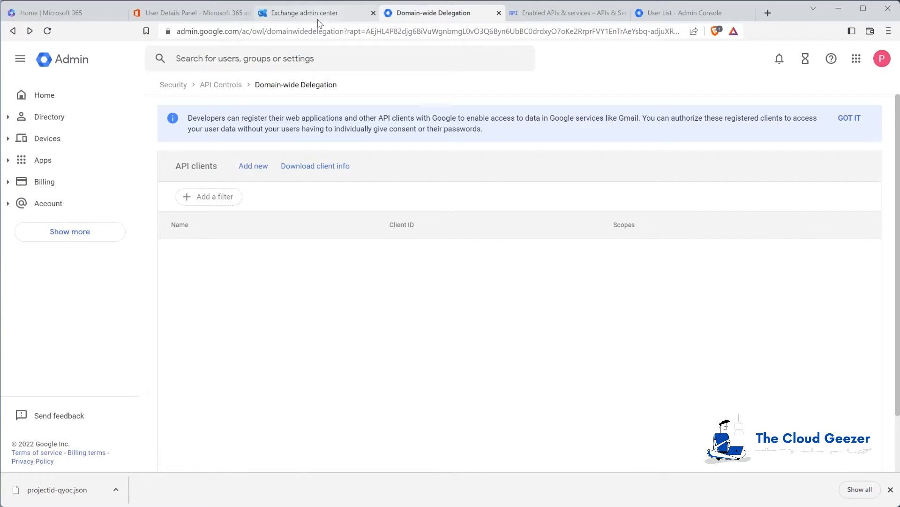
click(316, 15)
drag(482, 349, 568, 349)
key(ctrl+c)
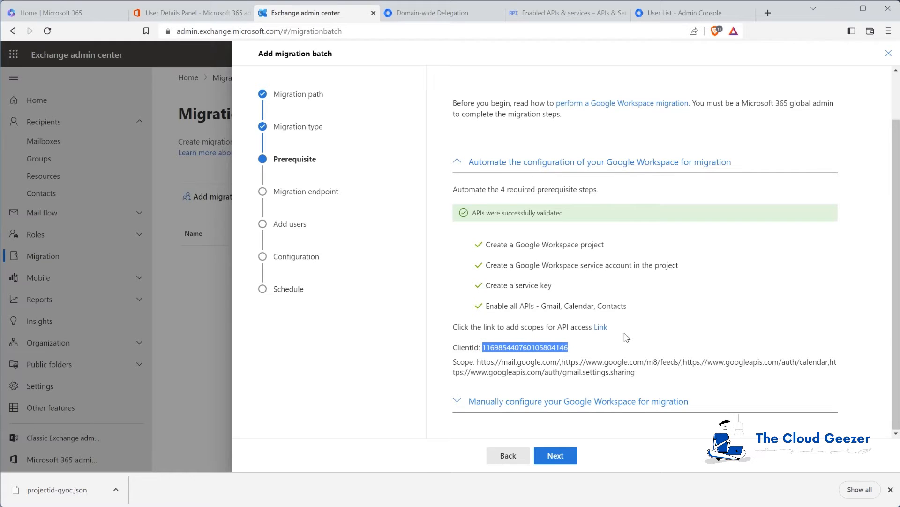
click(450, 17)
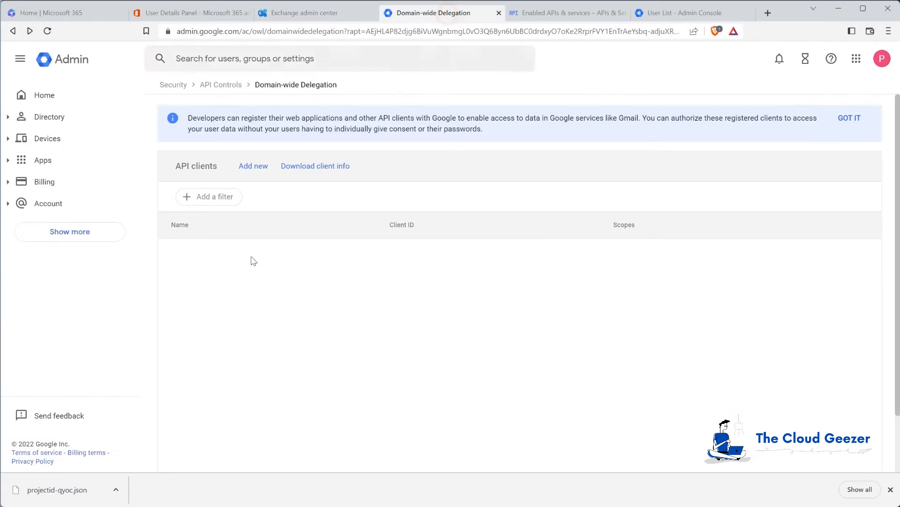
click(252, 167)
key(ctrl+v)
click(378, 295)
click(362, 287)
key(Tab)
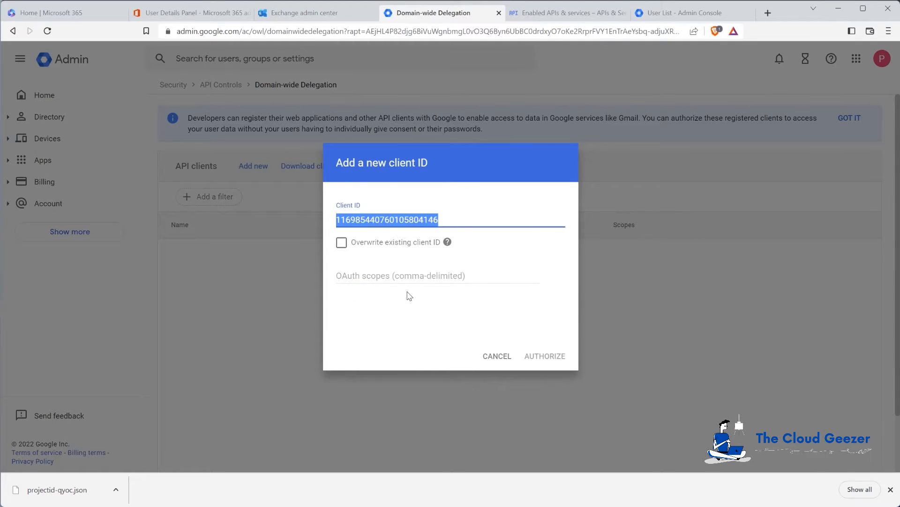
key(Tab)
click(341, 242)
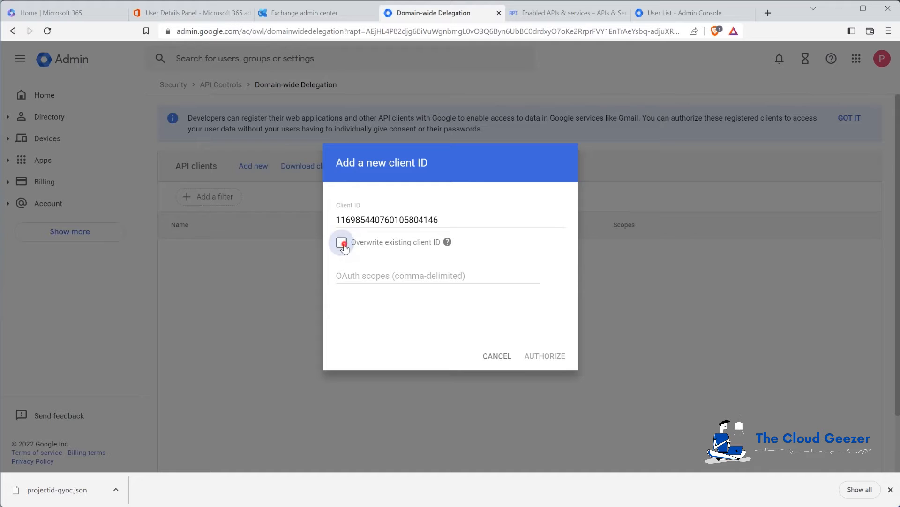
click(342, 243)
Paste the four Gmail, contacts and calendar scope URLs from Exchange and authorize the client
click(395, 276)
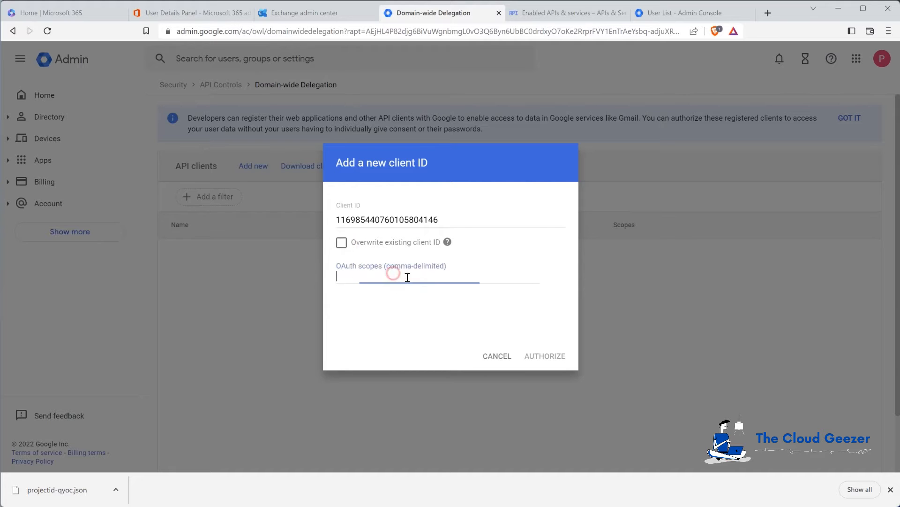
click(343, 15)
drag(479, 362, 637, 375)
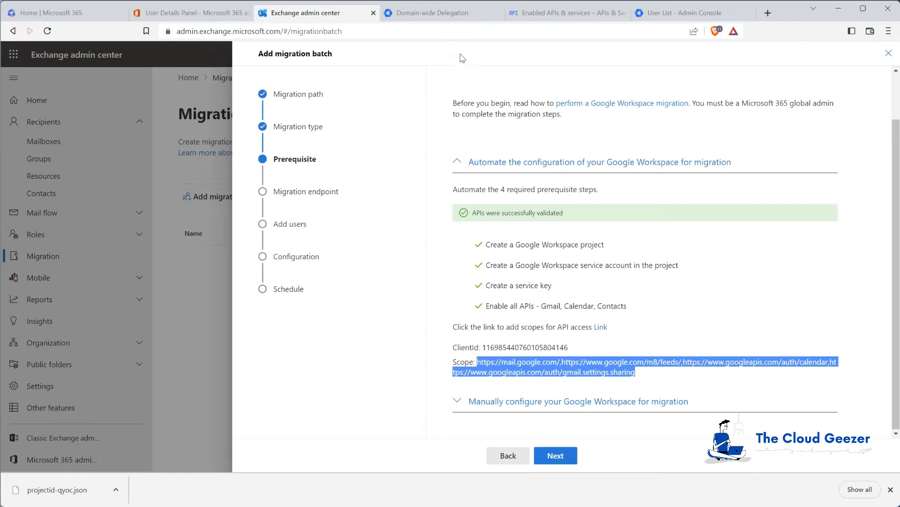
click(434, 13)
text(https://www.googleapis.com/auth/gmail.settings.sharing)
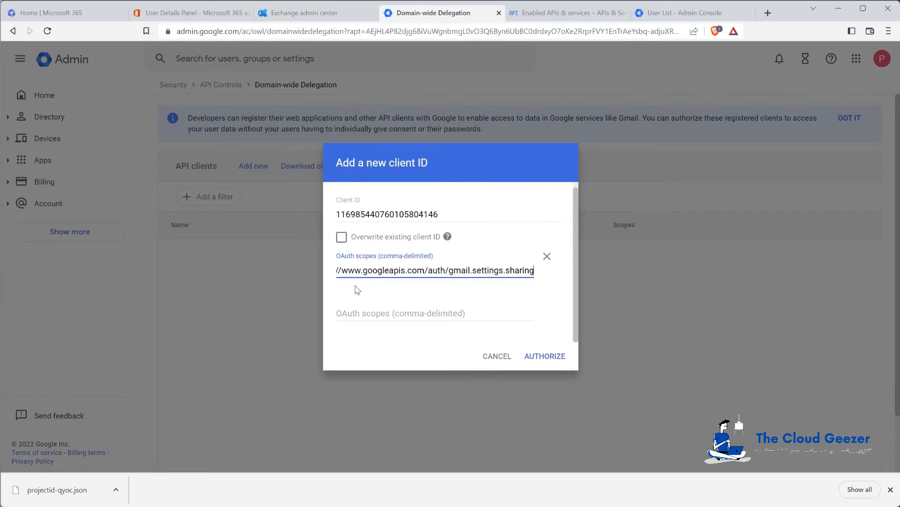
click(545, 356)
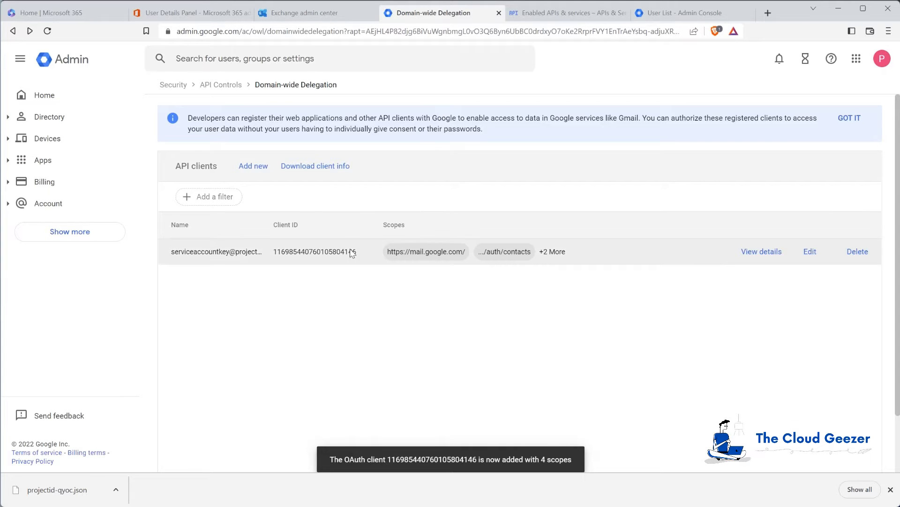
click(334, 13)
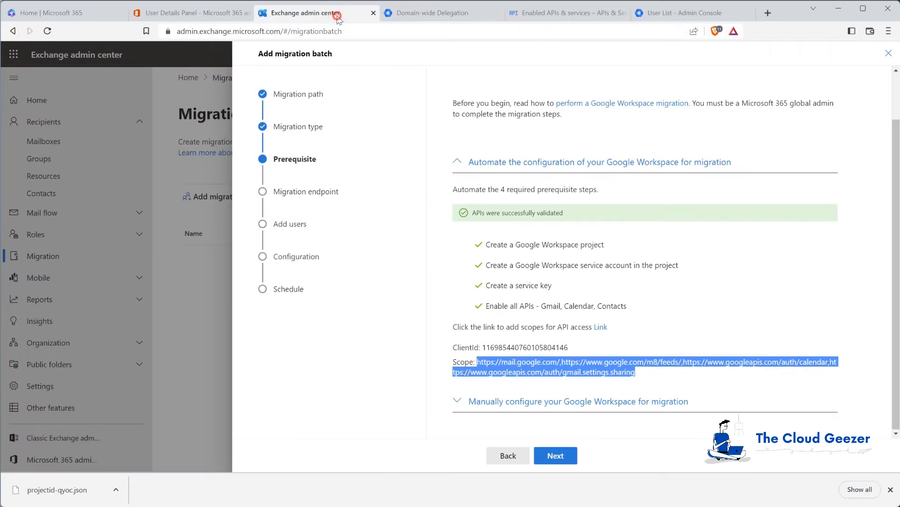
Pass the prerequisites, choose to create a new migration endpoint, and name it M365TCGE5
click(649, 373)
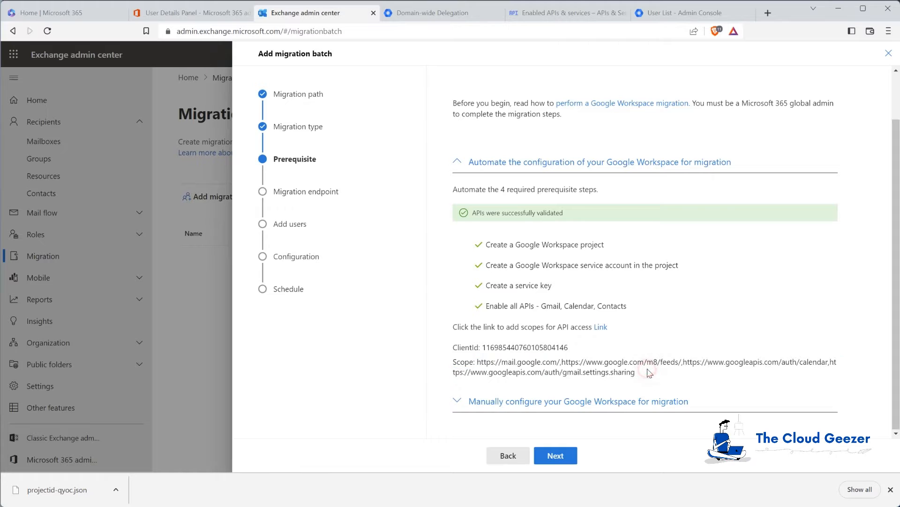
click(571, 460)
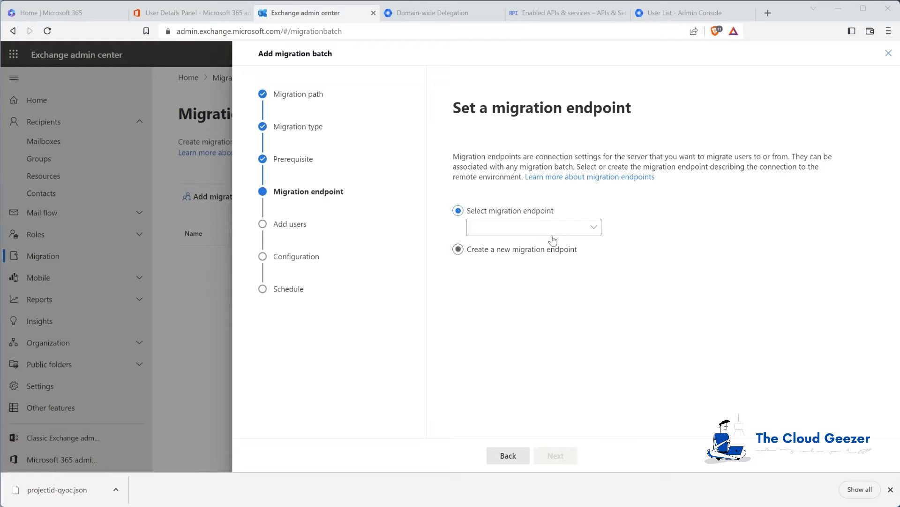
click(594, 227)
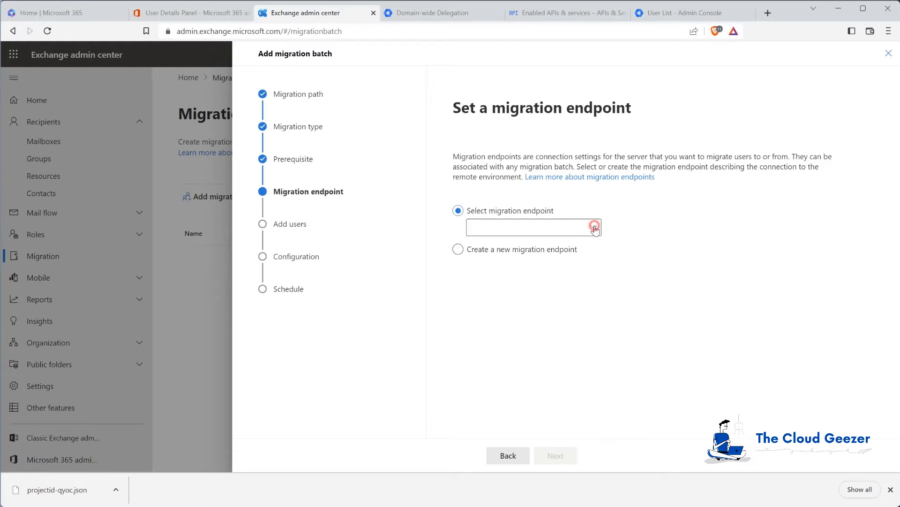
click(457, 249)
click(557, 456)
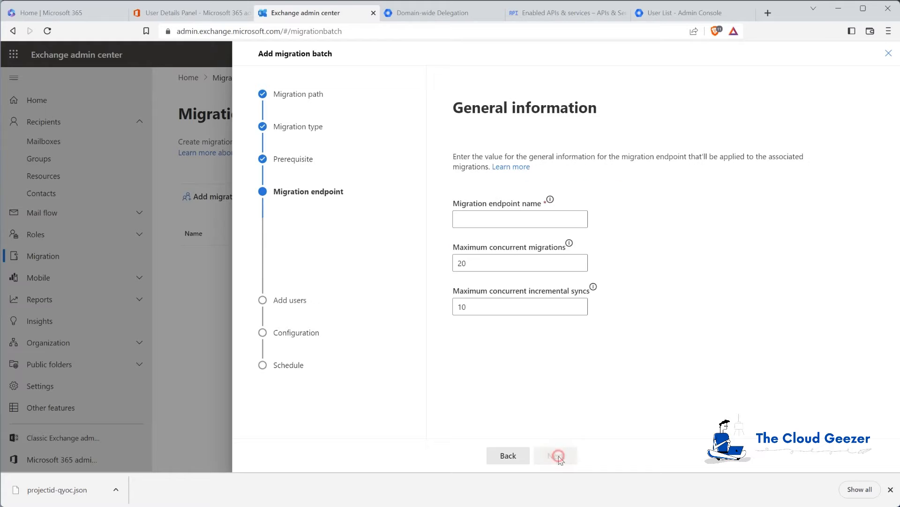
click(492, 219)
text(M365TCGE5)
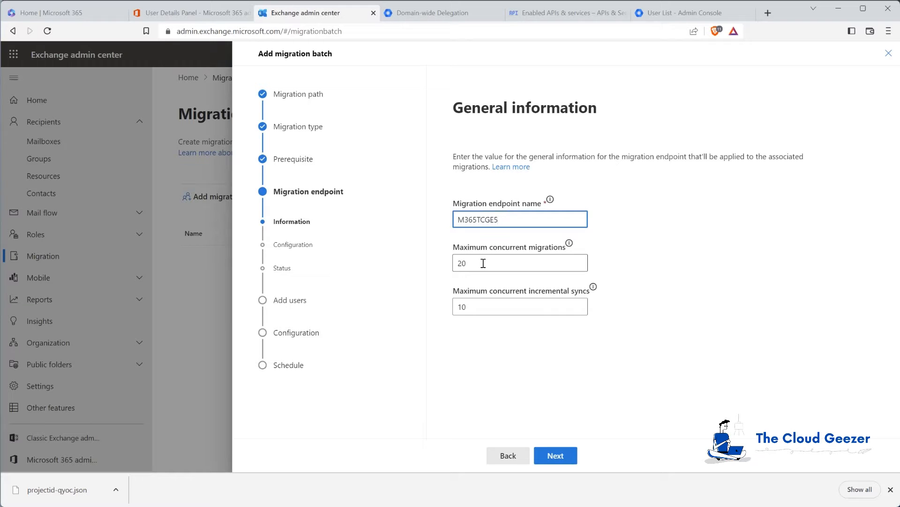
mouse_move(569, 243)
click(560, 455)
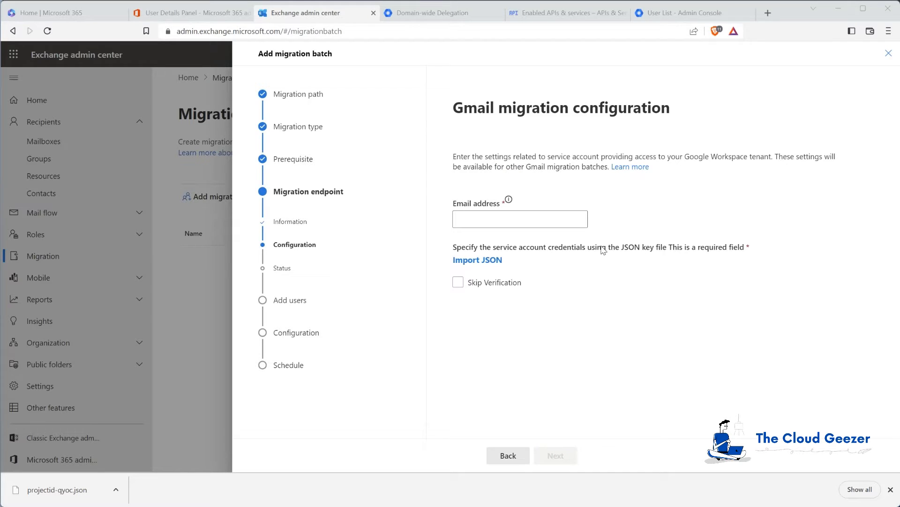
Enter the admin e-mail, import the projectid-qyoc.json key from Downloads, and save the endpoint
click(524, 220)
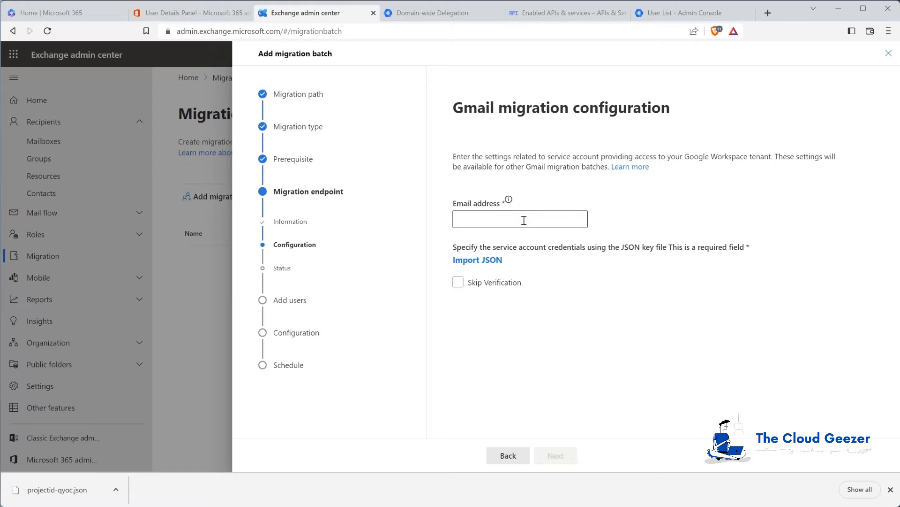
click(504, 221)
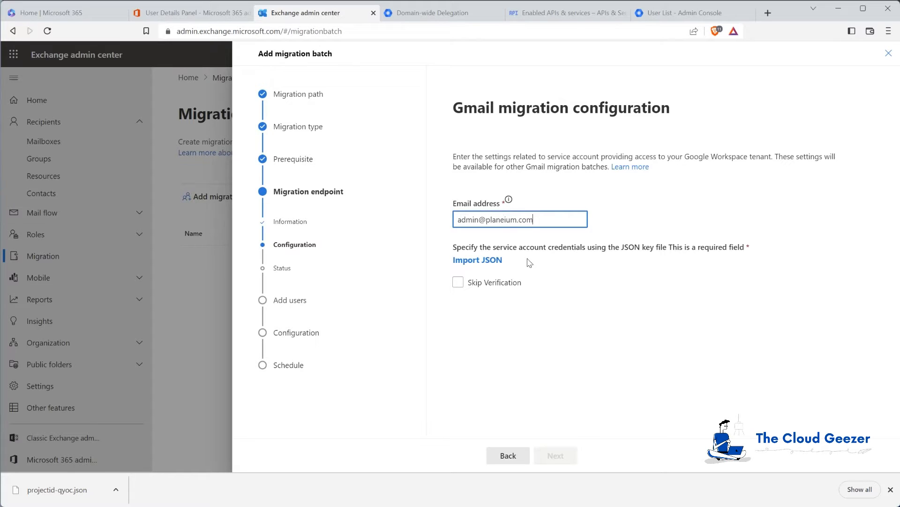
click(487, 261)
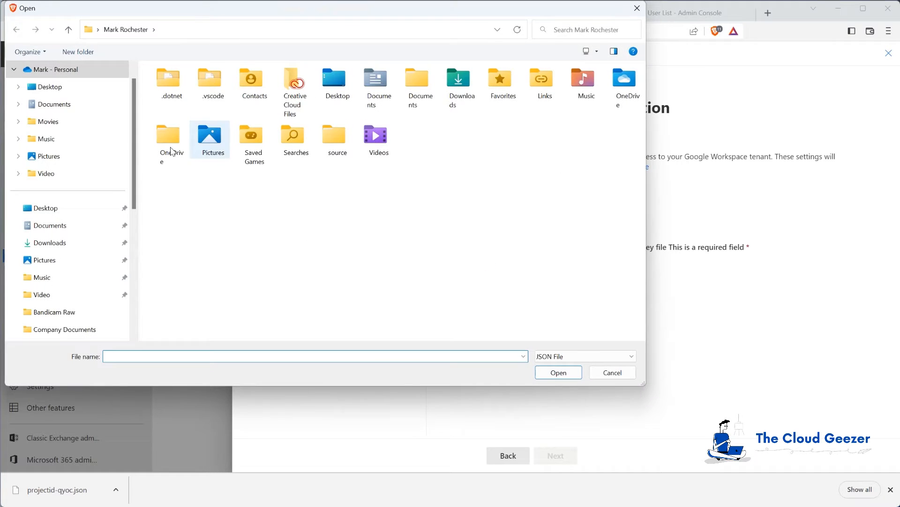
click(71, 243)
click(192, 103)
click(568, 372)
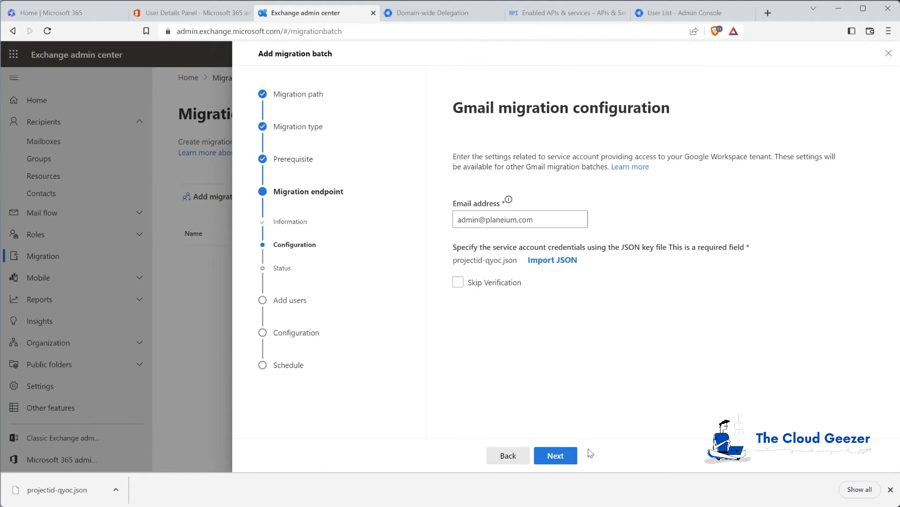
click(558, 457)
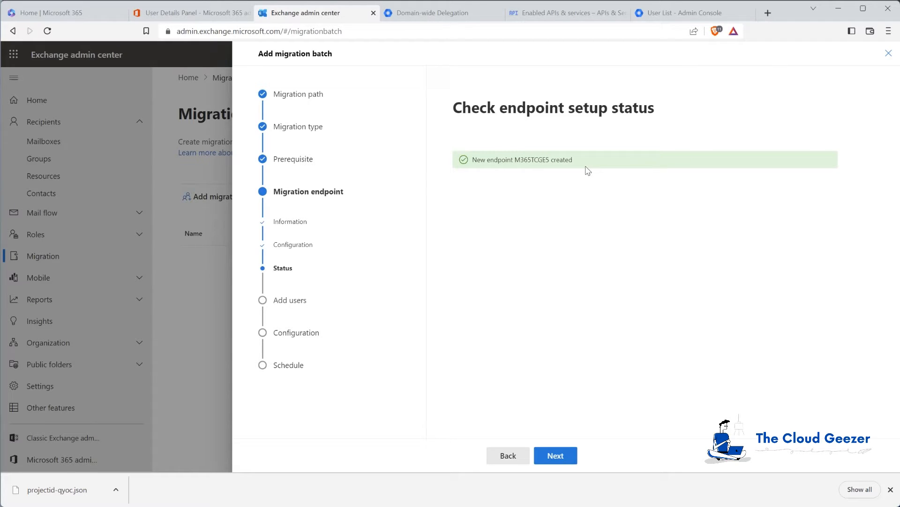
click(571, 456)
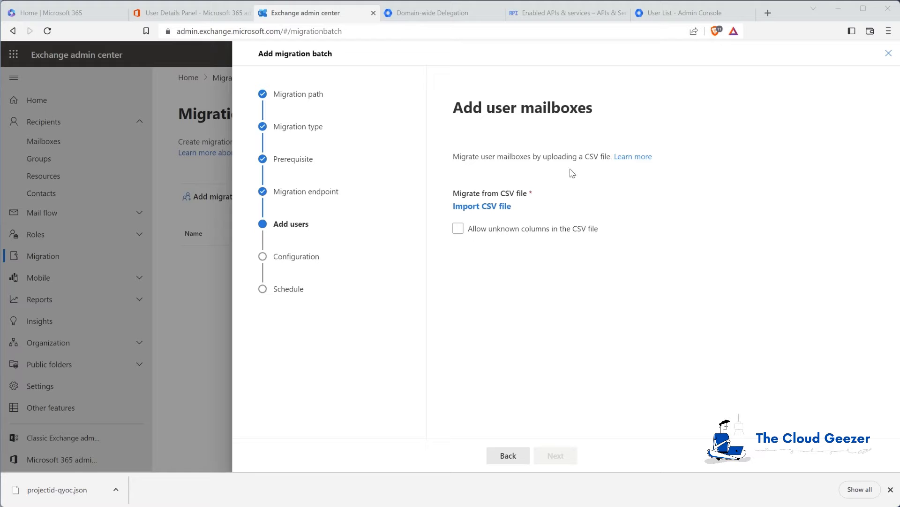
Create a new blank Excel workbook alongside the User_Download user list
click(475, 229)
click(283, 505)
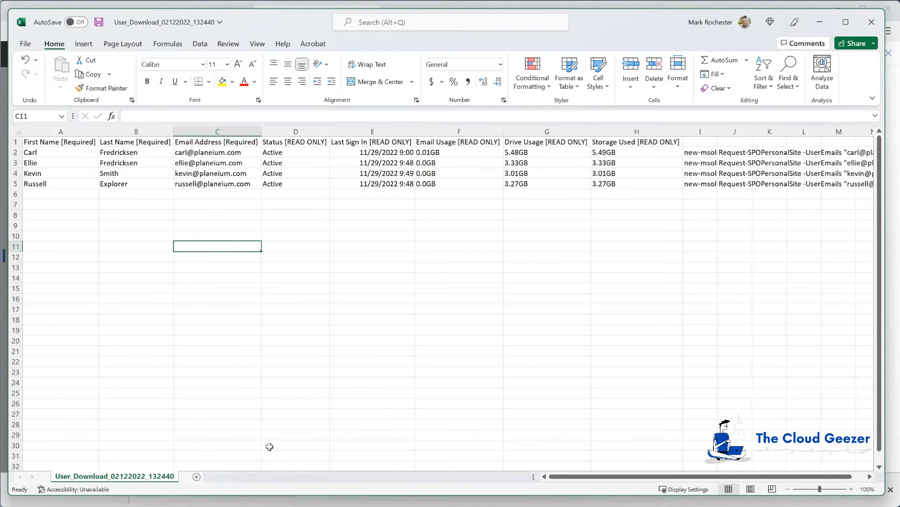
click(25, 44)
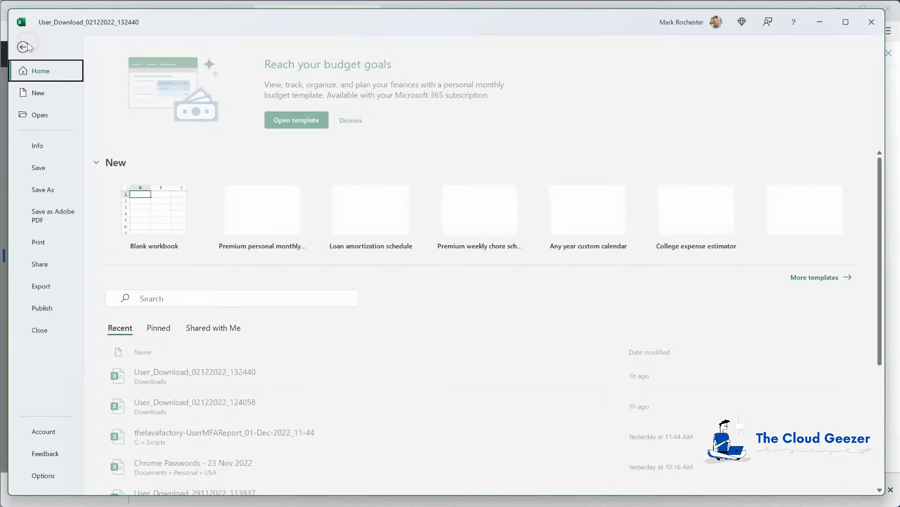
click(42, 91)
click(179, 120)
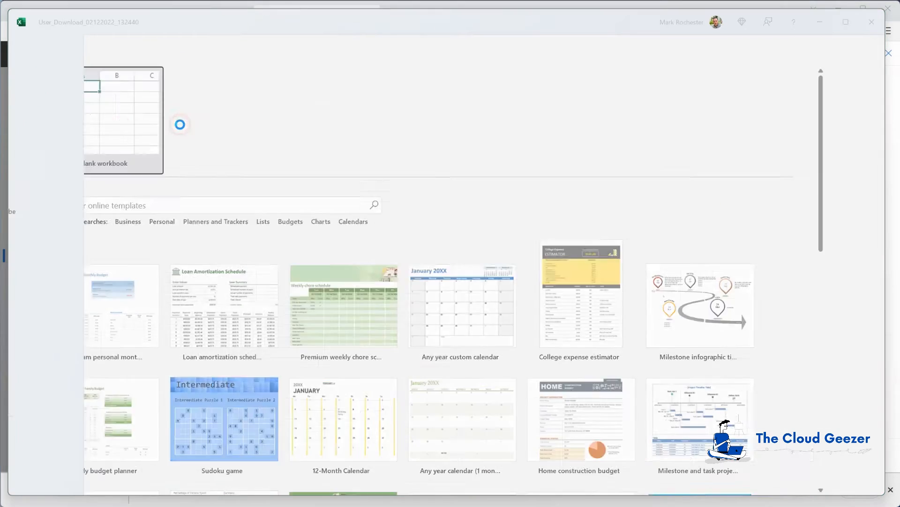
drag(214, 31, 338, 67)
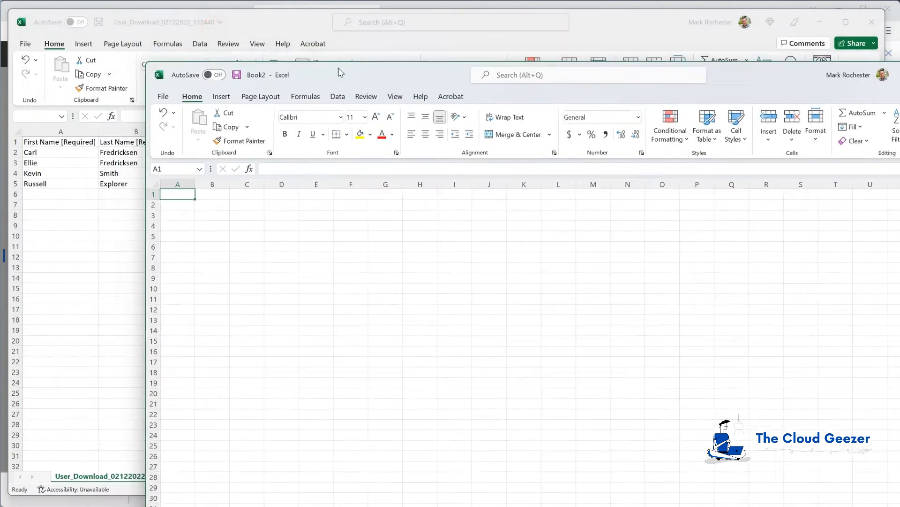
click(73, 267)
Copy the e-mail addresses C1:C5 into column A of the new workbook under an EmailAddress header
drag(199, 142, 199, 182)
key(ctrl+c)
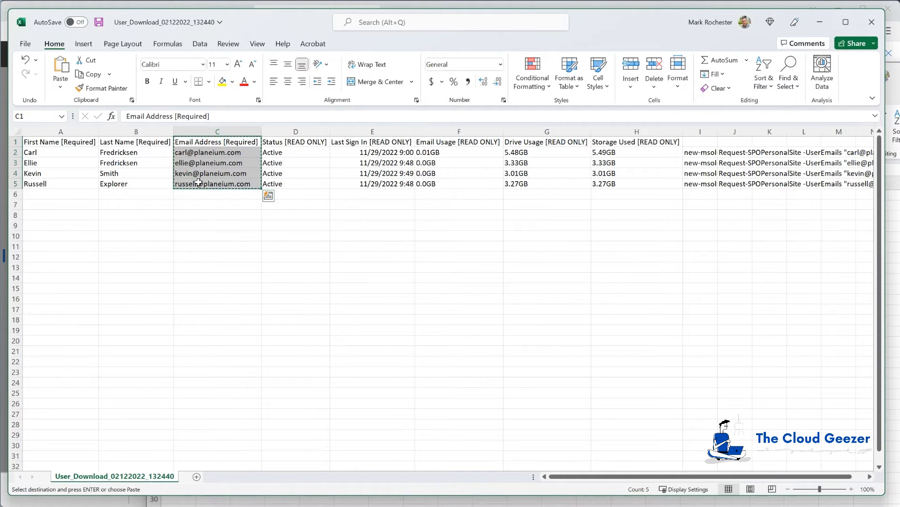
key(alt+Tab)
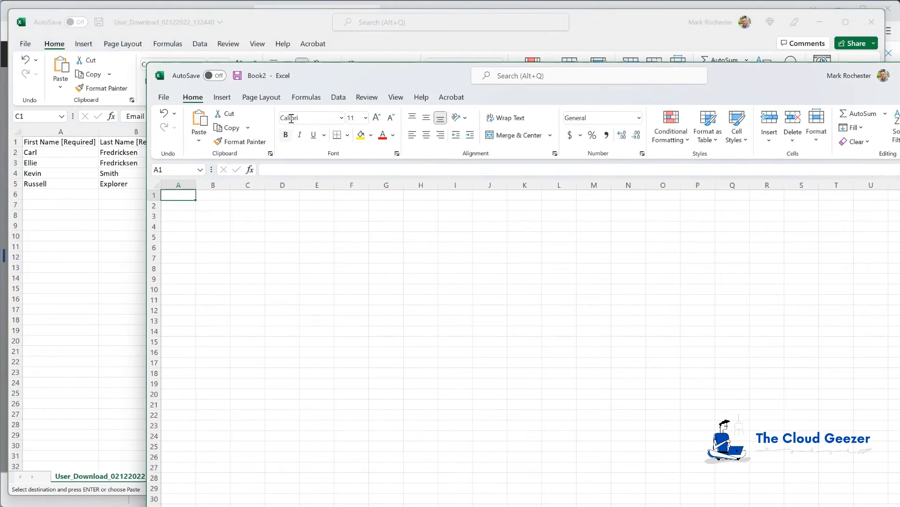
key(ctrl+v)
drag(318, 70, 221, 22)
click(85, 147)
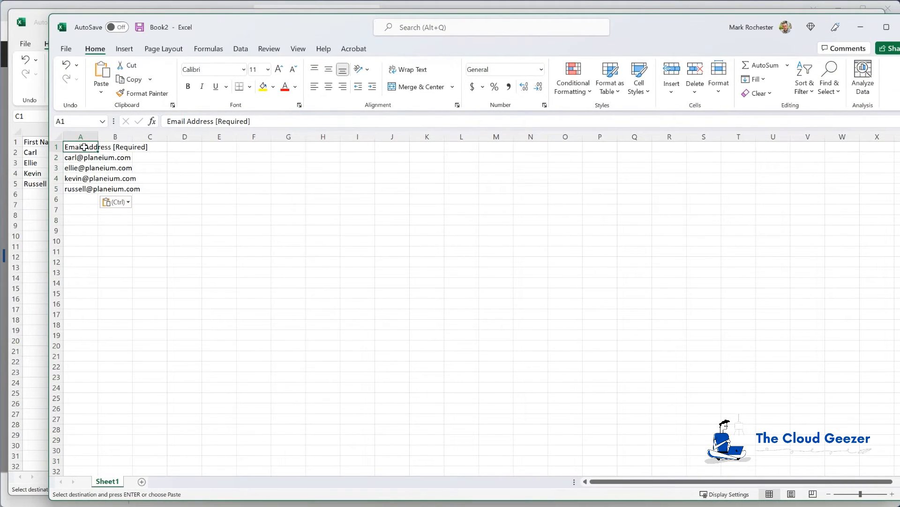
text(EmailAddr)
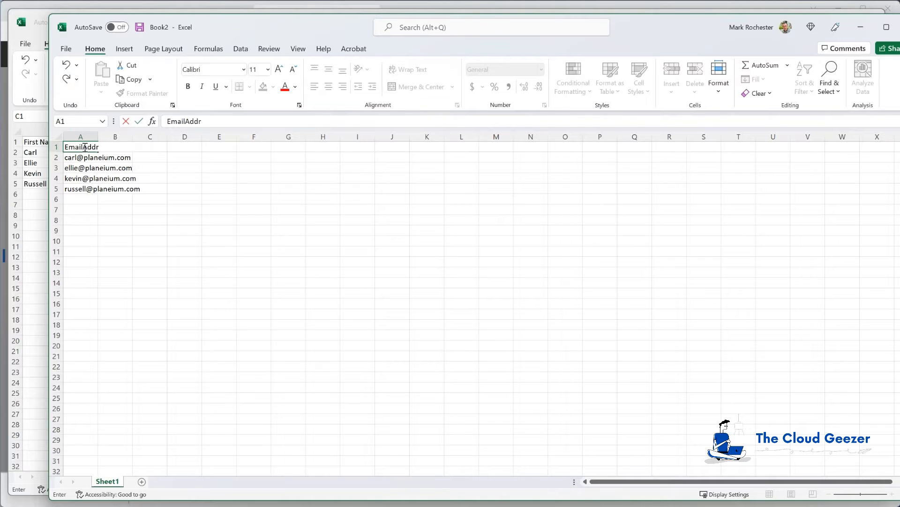
key(Return)
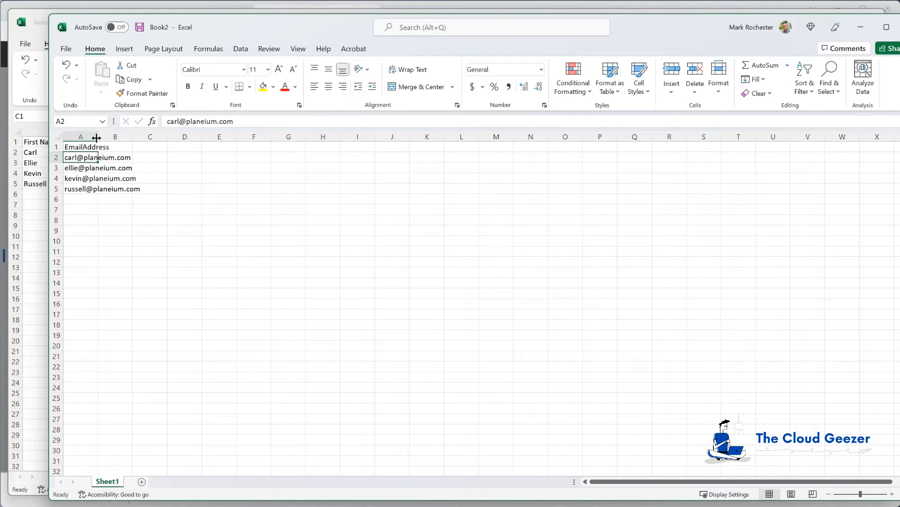
click(66, 49)
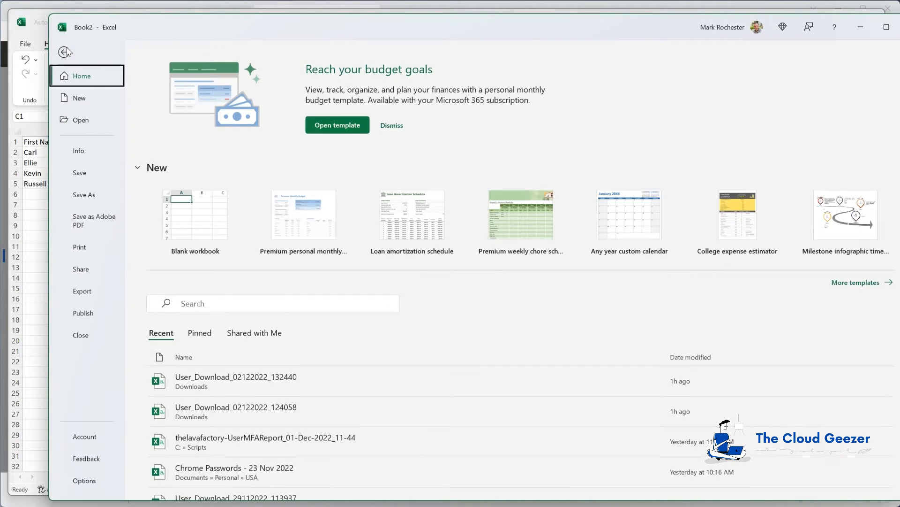
click(83, 196)
Save the list in Downloads as CSV (Comma delimited) named MigrationM365, then minimize Excel
click(377, 141)
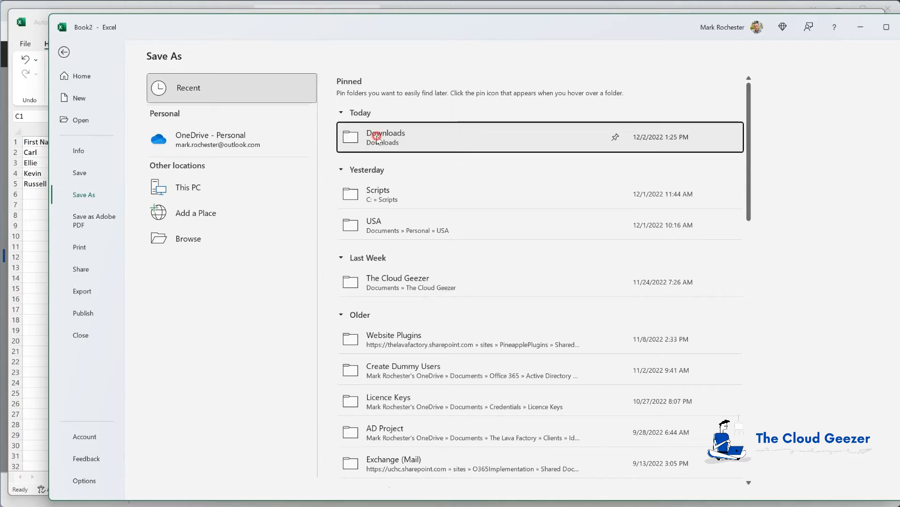
click(402, 112)
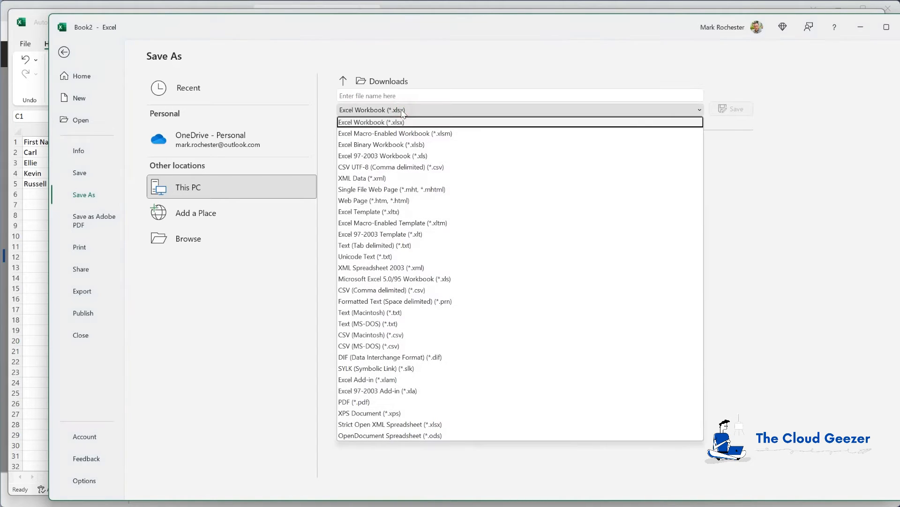
click(389, 290)
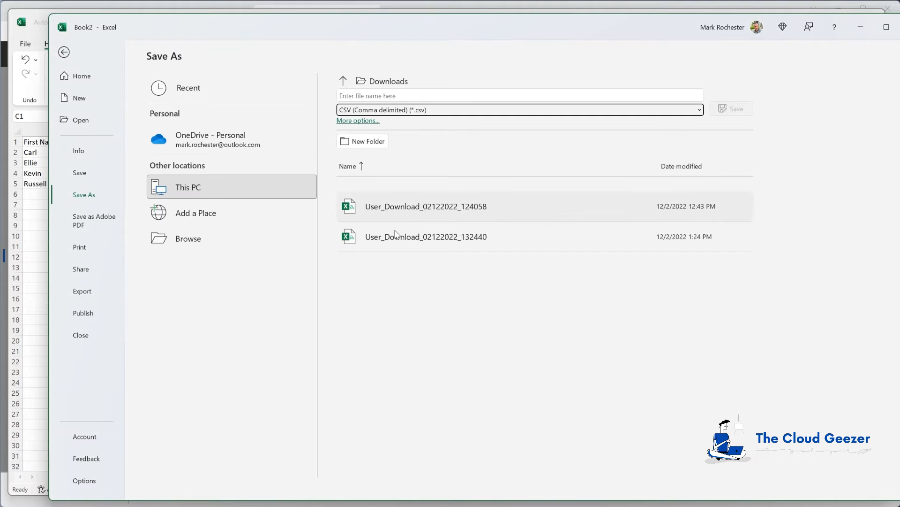
click(366, 121)
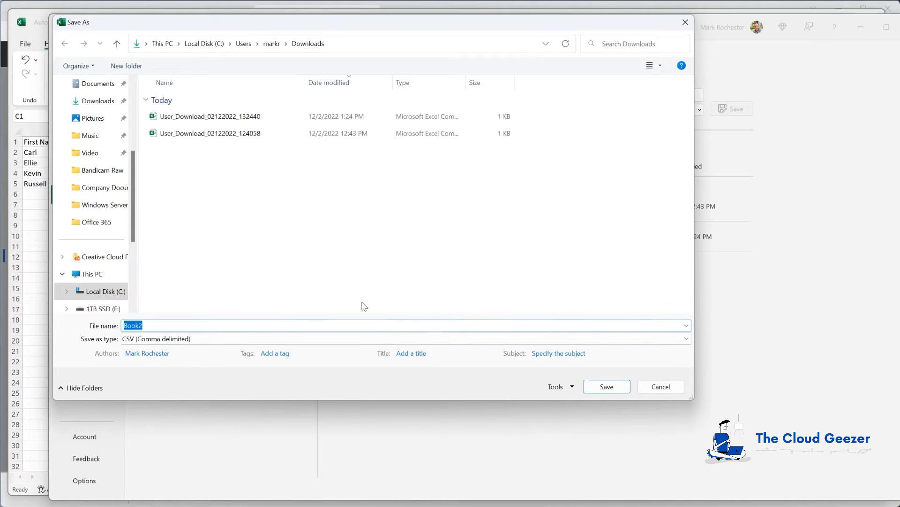
text(MigrationM365)
key(Return)
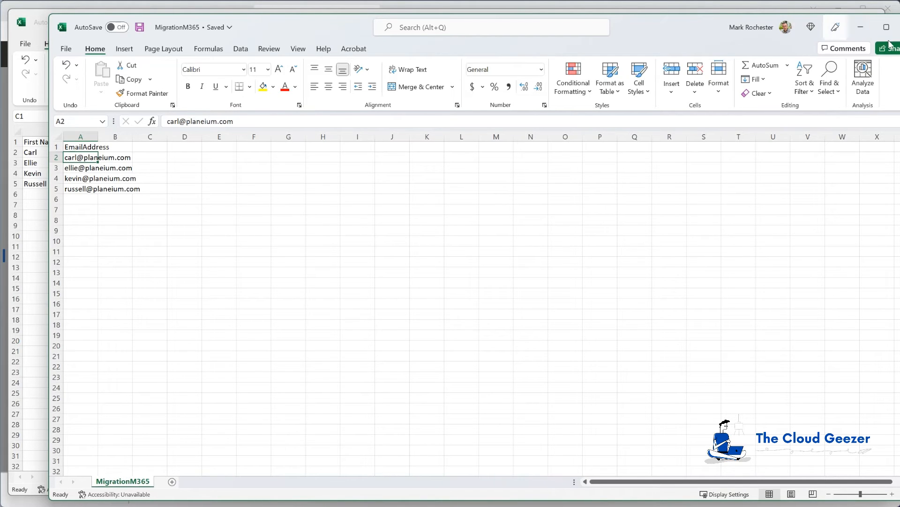
click(861, 27)
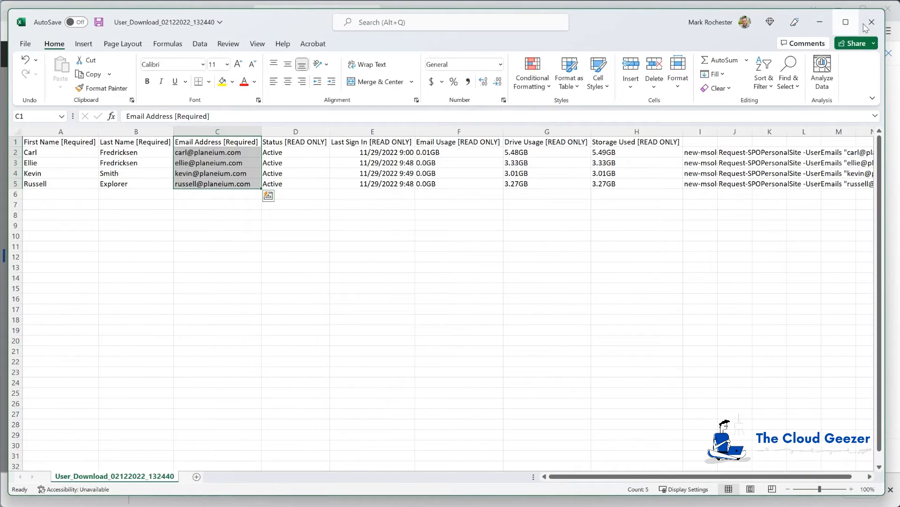
click(820, 22)
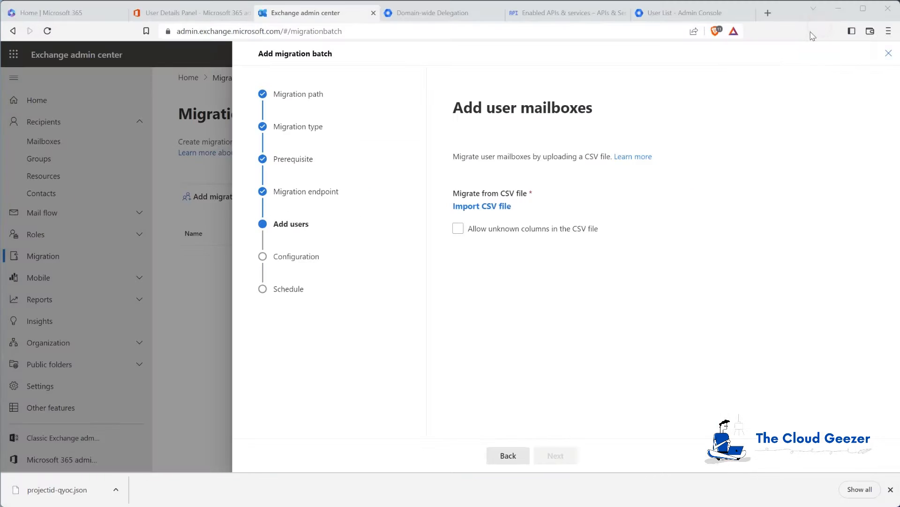
Import MigrationM365.csv from Downloads as the mailbox list, leaving unknown columns disallowed
click(485, 206)
click(213, 101)
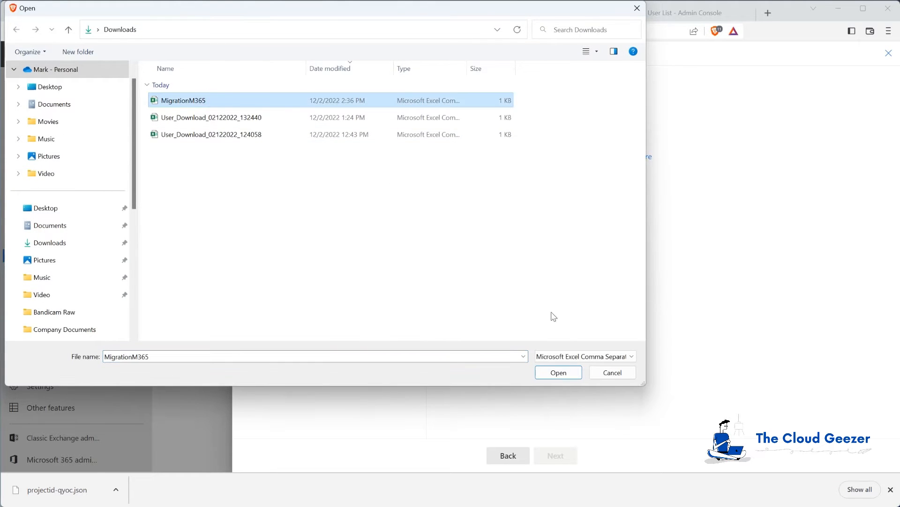
click(569, 371)
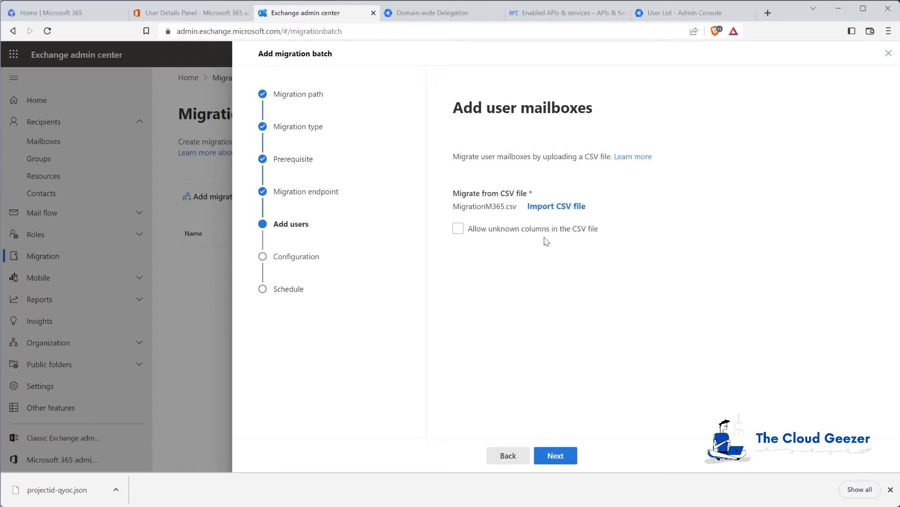
click(458, 228)
click(458, 230)
Set tcge5demo.onmicrosoft.com as the target delivery domain, leaving folder and time-range filters off
click(563, 455)
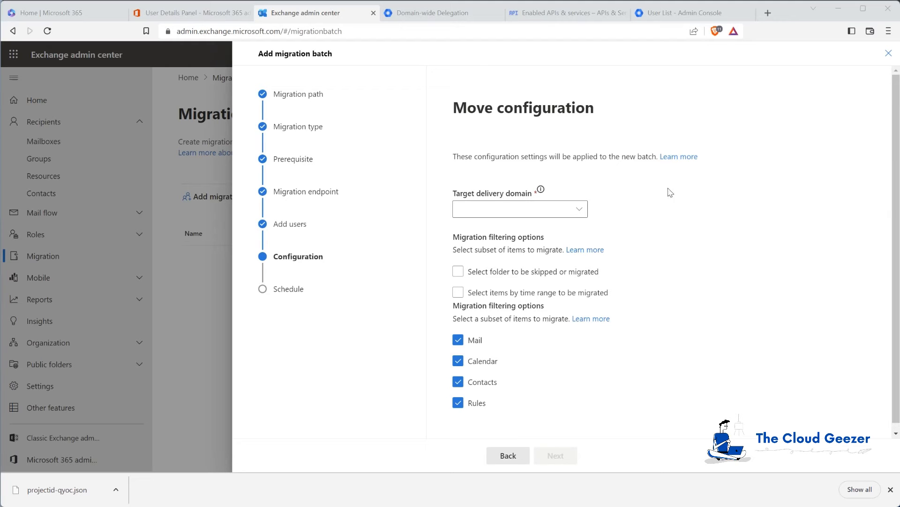
click(581, 208)
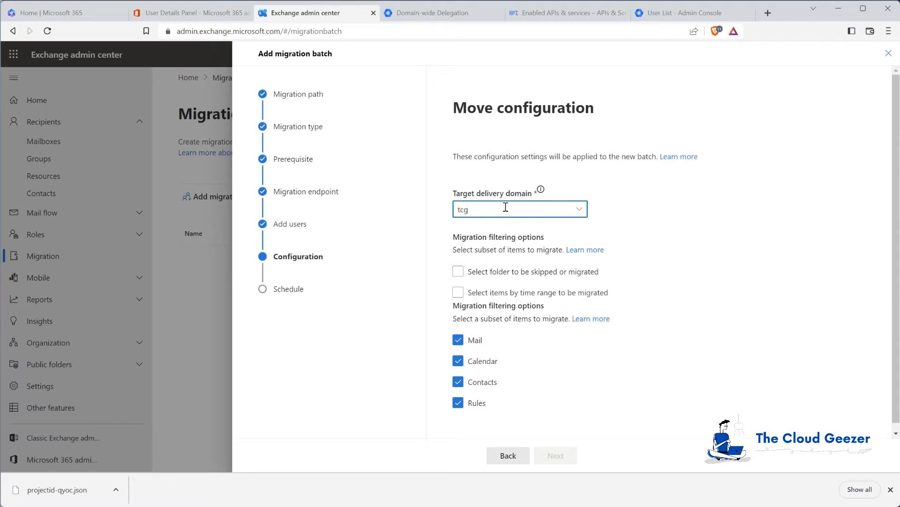
text(demo.onmicrosoft.com)
click(458, 272)
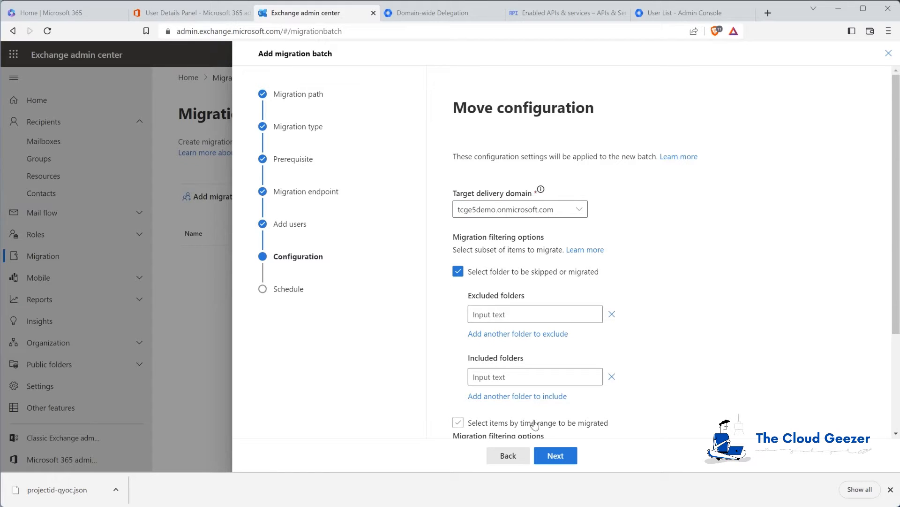
click(460, 272)
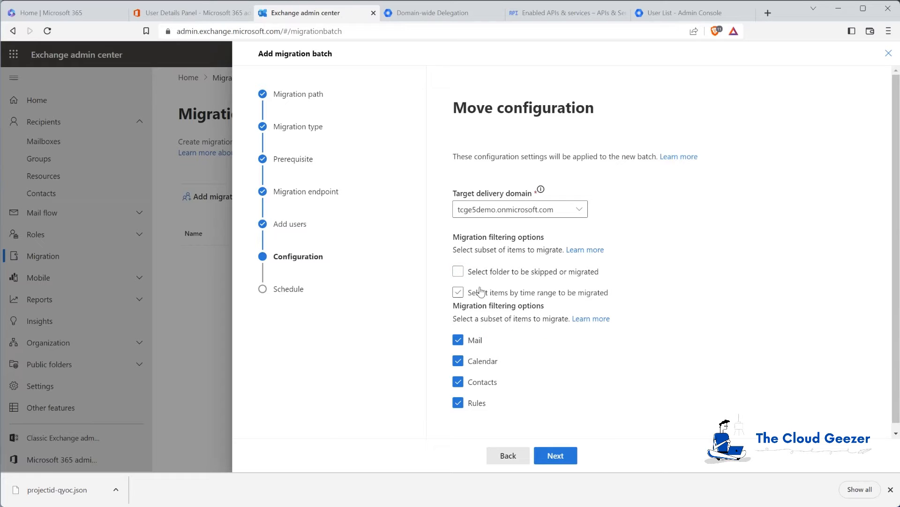
click(459, 294)
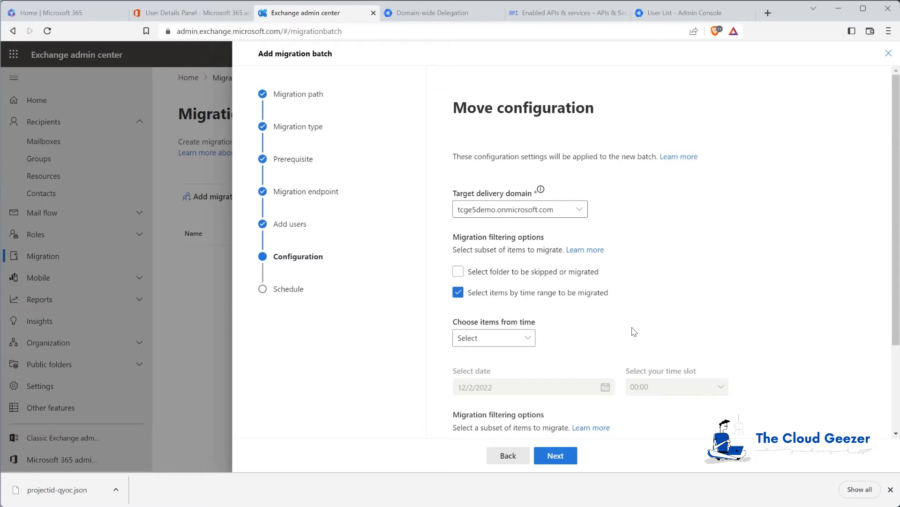
click(459, 292)
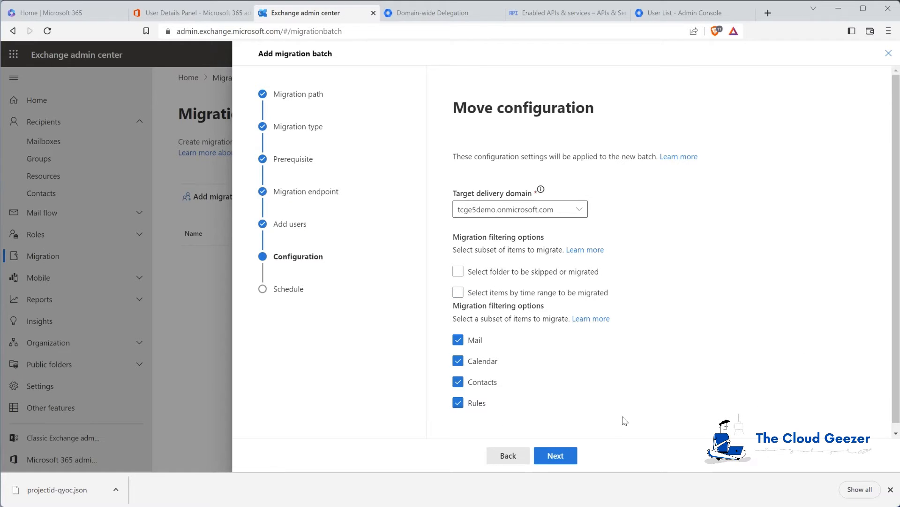
click(563, 456)
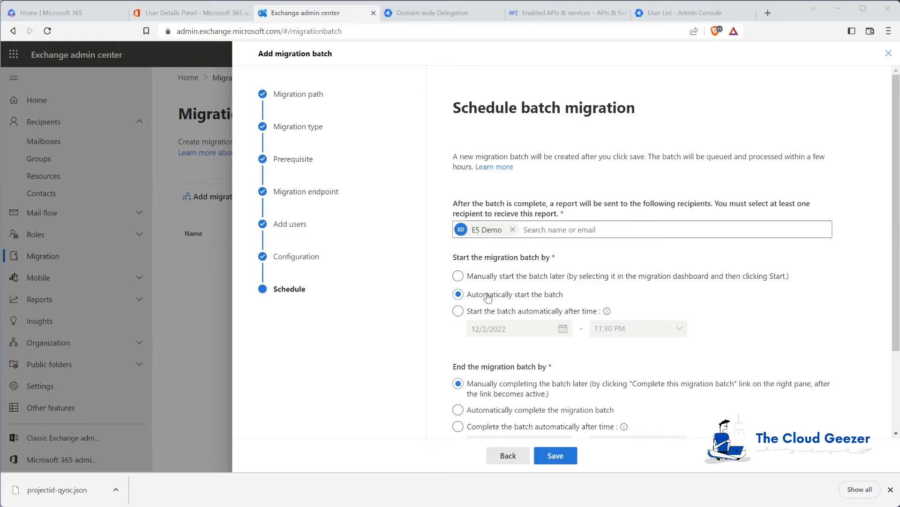
Choose 'Manually start the batch later' and save the migration batch
click(459, 276)
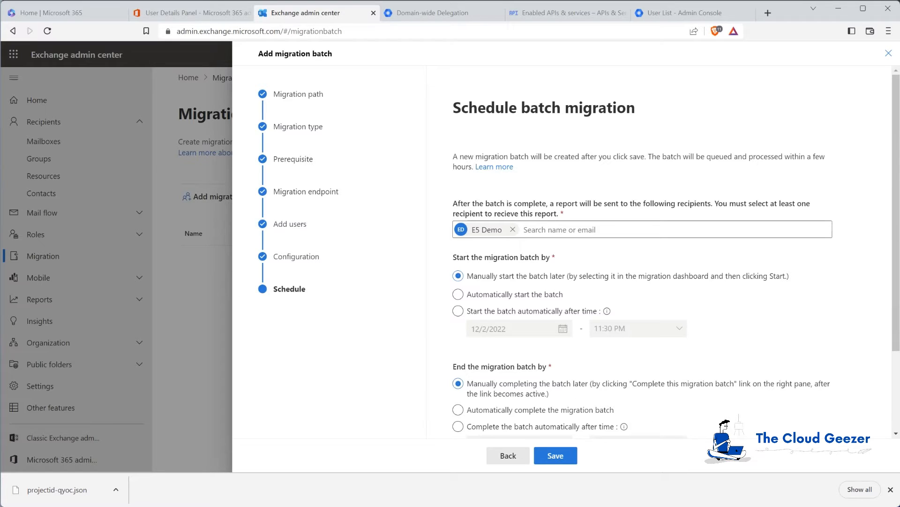
click(559, 457)
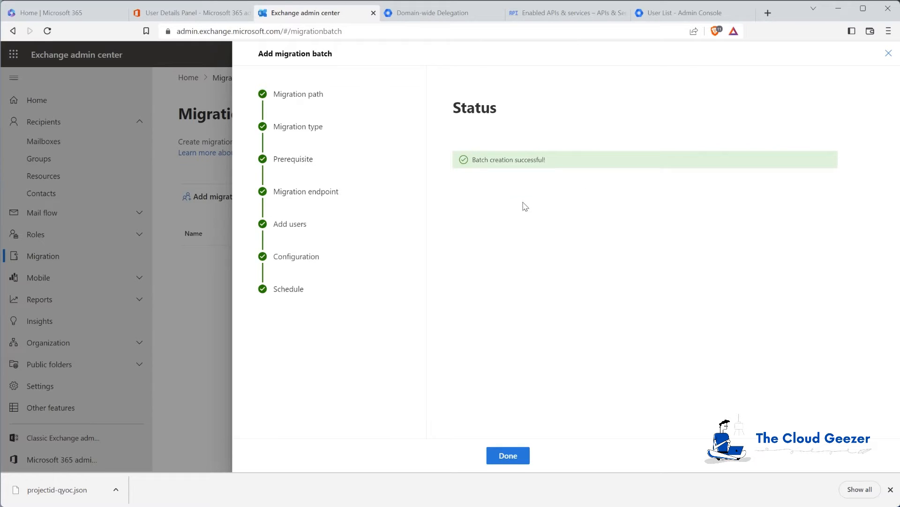
Select Planeium Batch 1, resume its migration and confirm
click(500, 457)
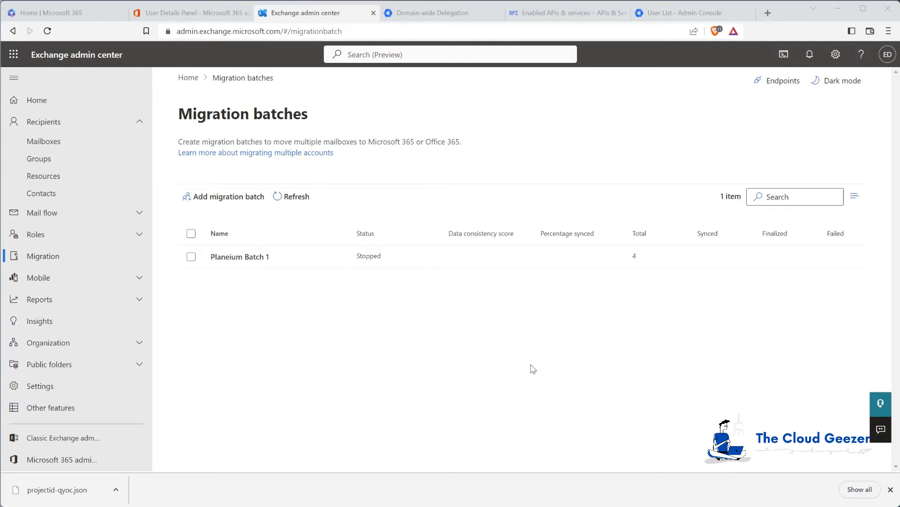
click(191, 256)
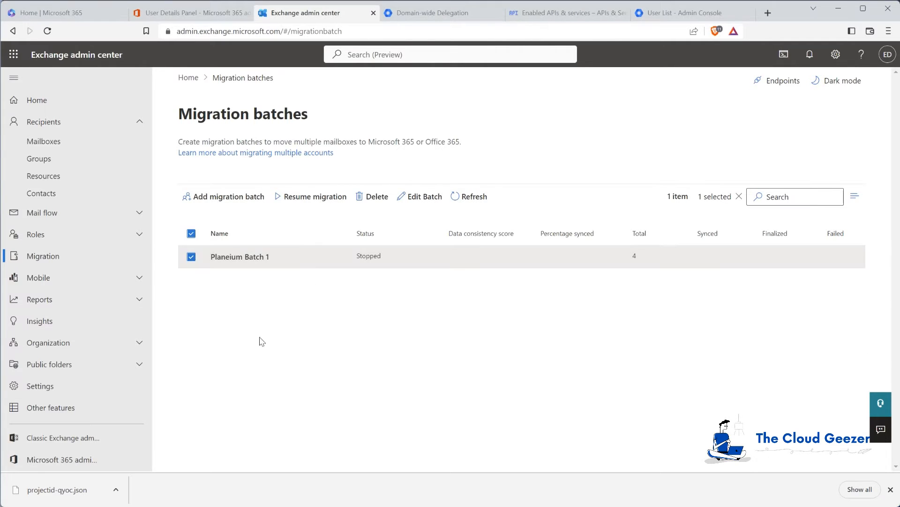
click(303, 200)
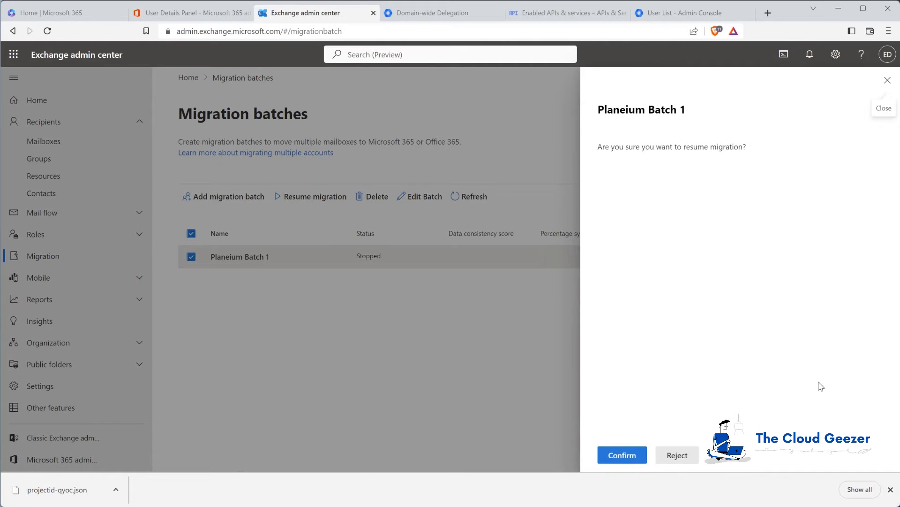
click(636, 455)
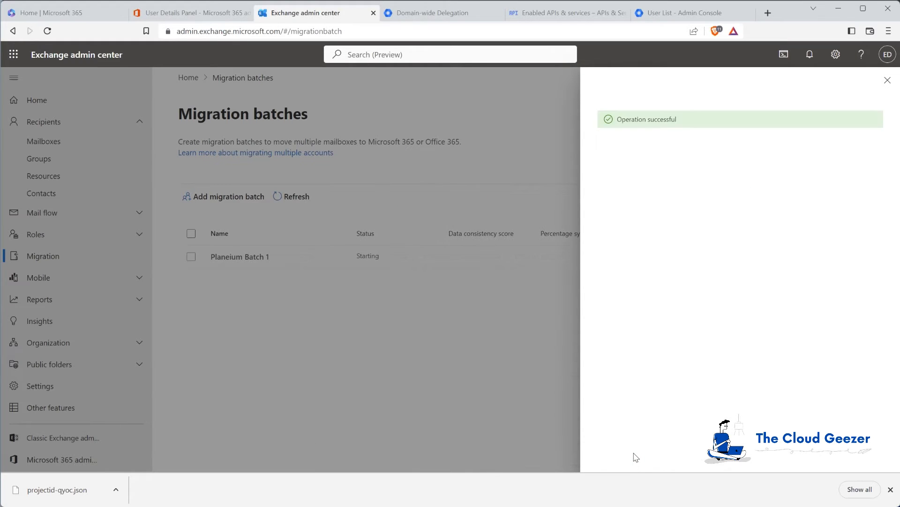
click(887, 81)
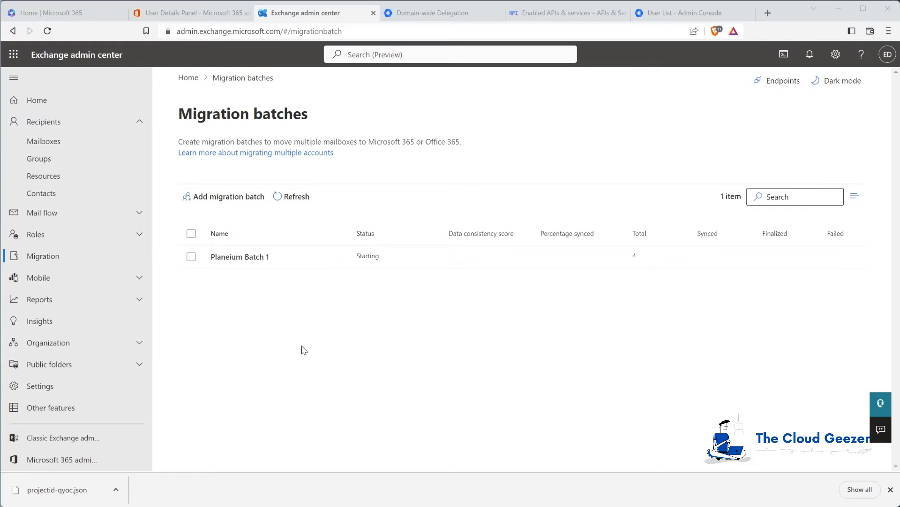
mouse_move(157, 491)
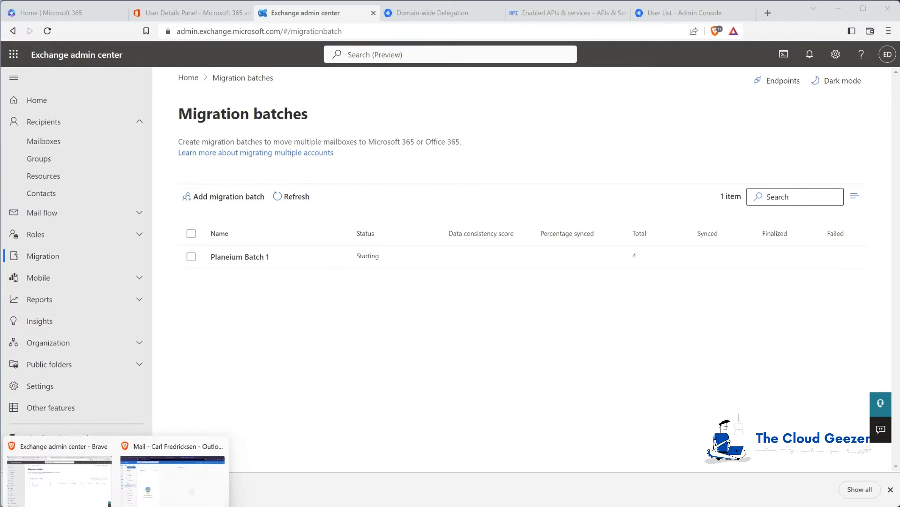
click(158, 473)
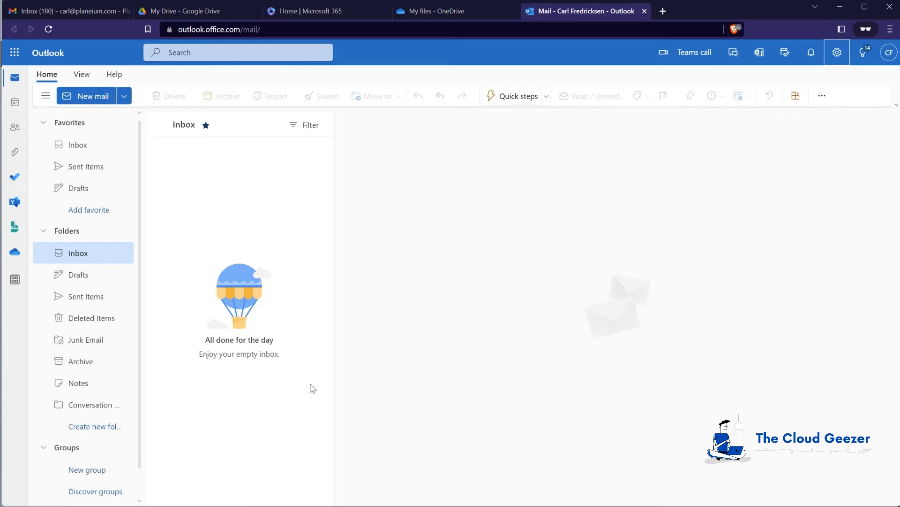
mouse_move(115, 506)
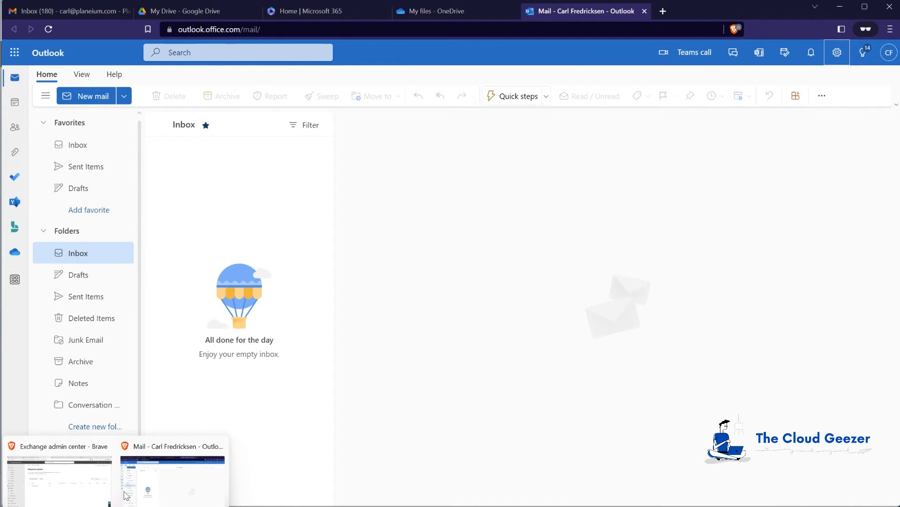
click(59, 471)
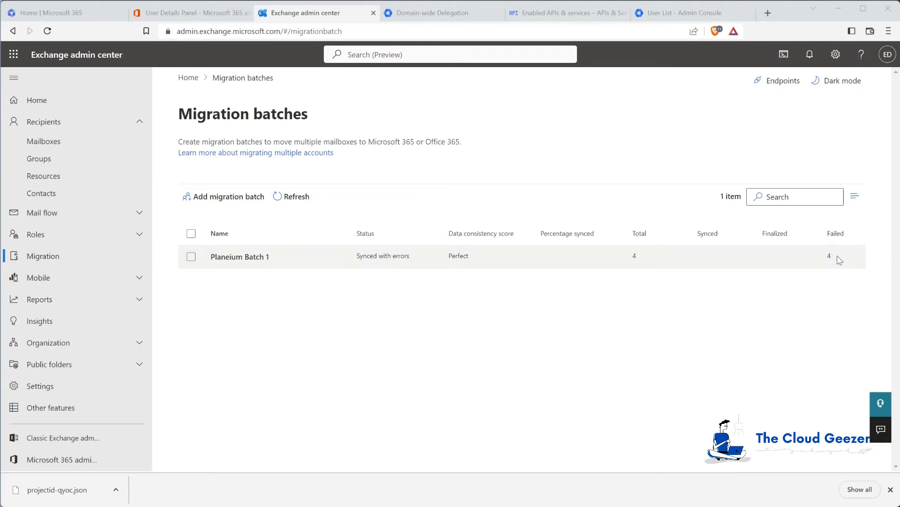
Open the failed mailbox's details in Planeium Batch 1 and copy the Google console link from its error
click(262, 257)
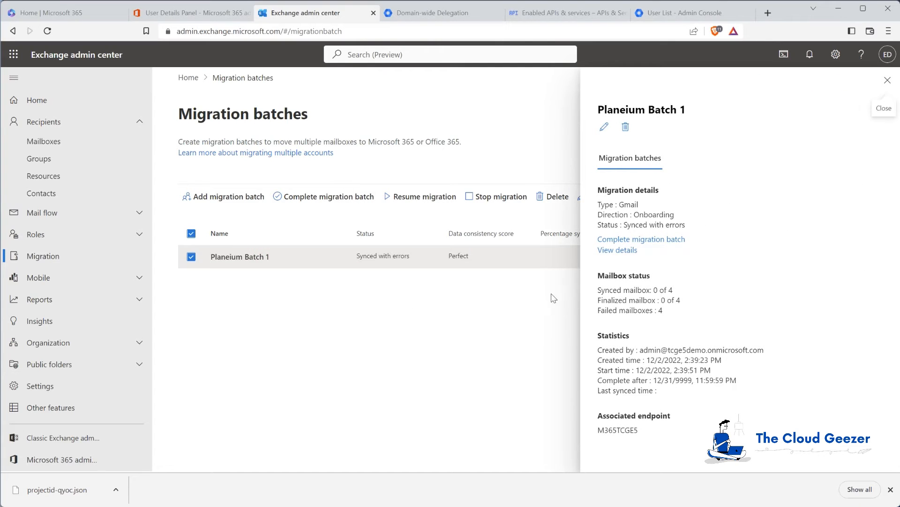
click(617, 249)
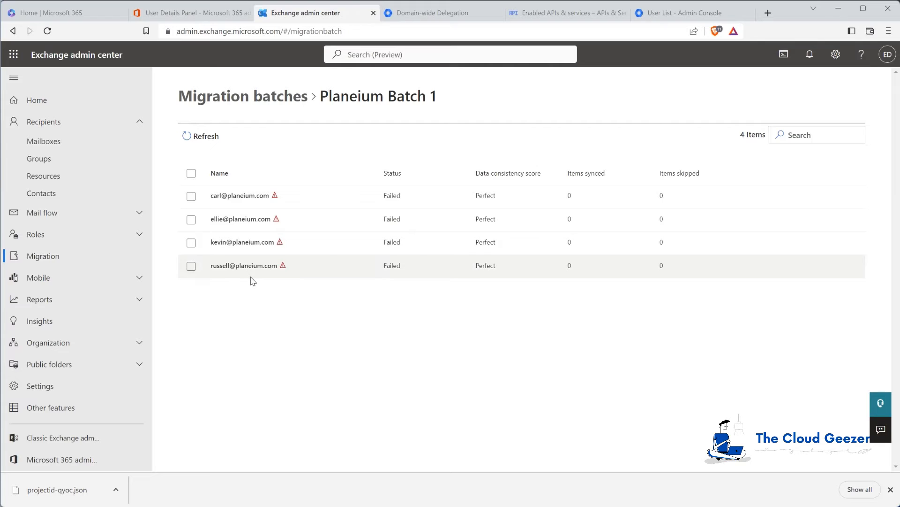
click(263, 199)
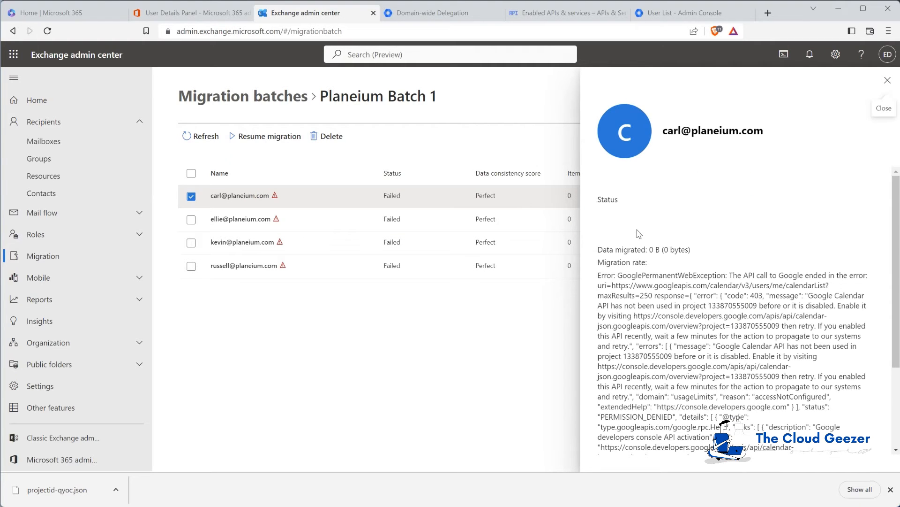
scroll(639, 233, down, 1)
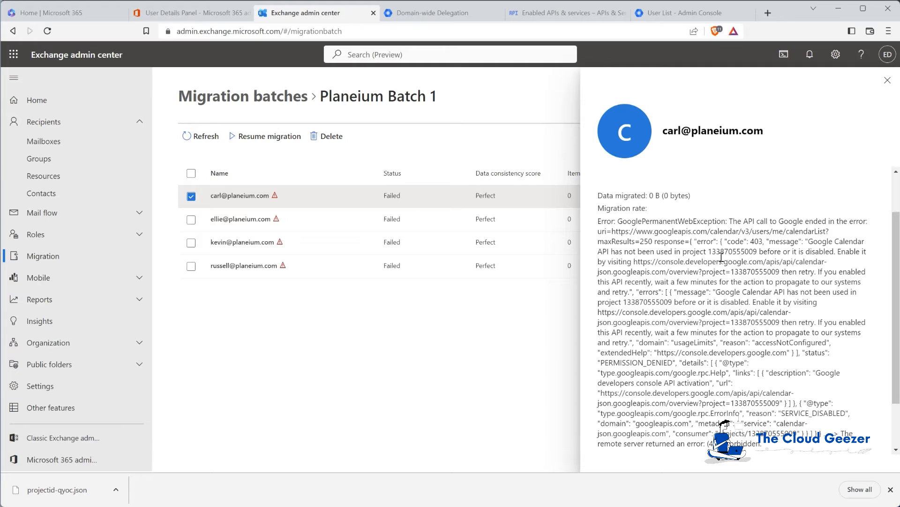
drag(636, 263, 774, 274)
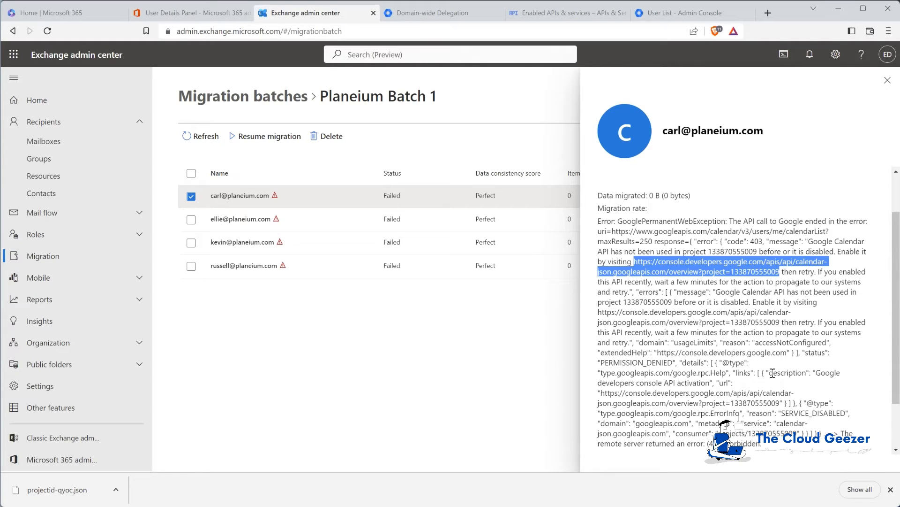
click(770, 12)
Enable the Google Calendar API for the migration project, then check it among the enabled APIs
key(ctrl+v)
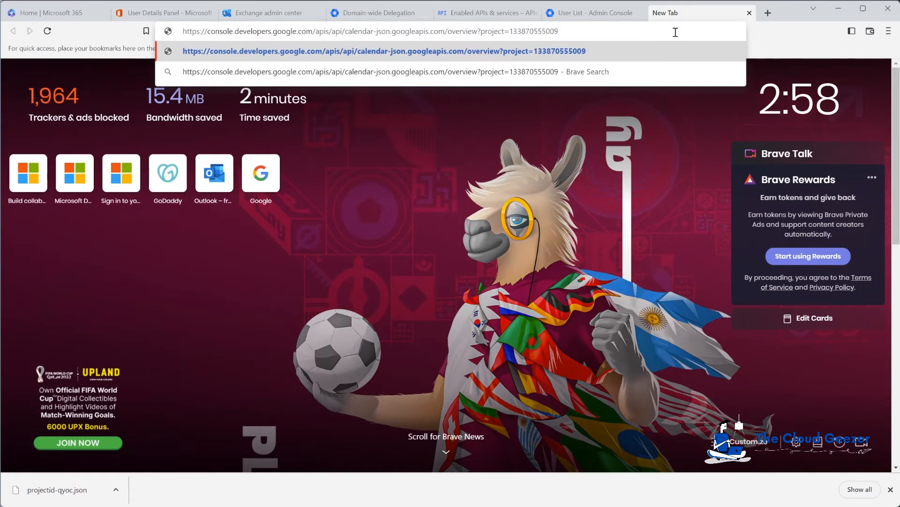
key(Return)
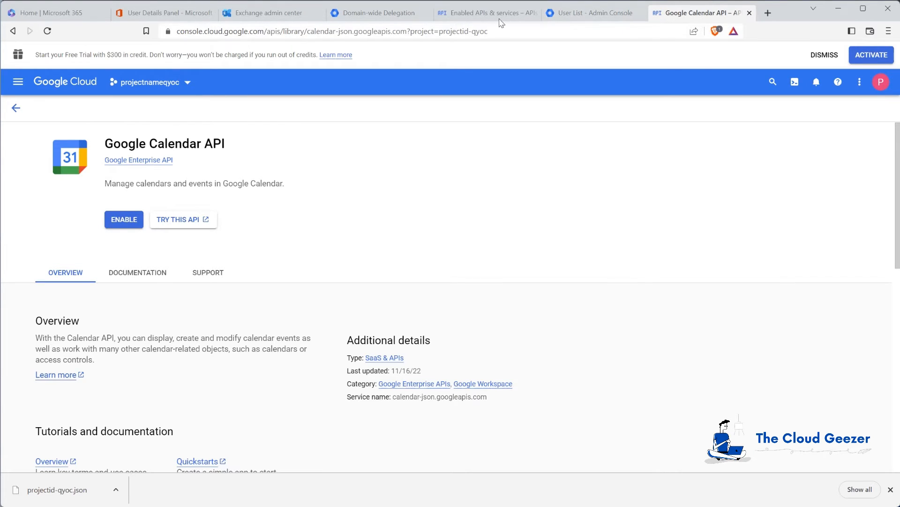
click(123, 220)
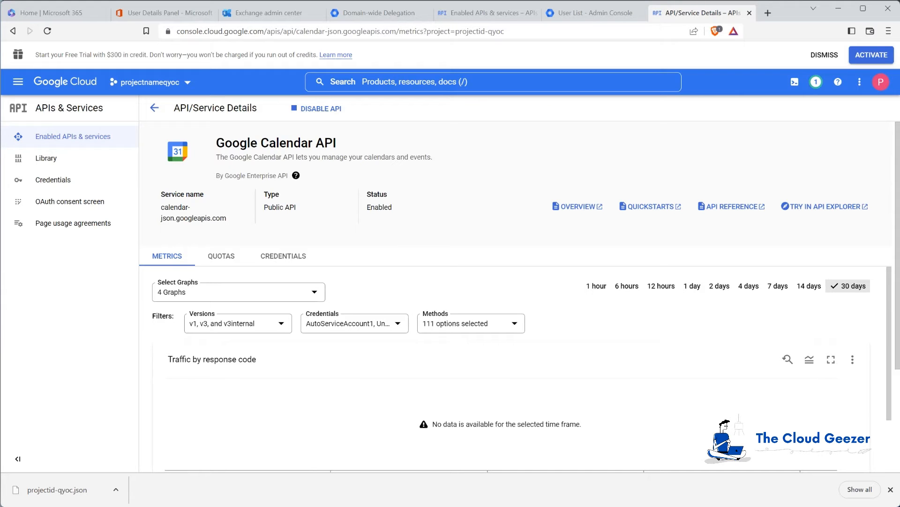
click(154, 108)
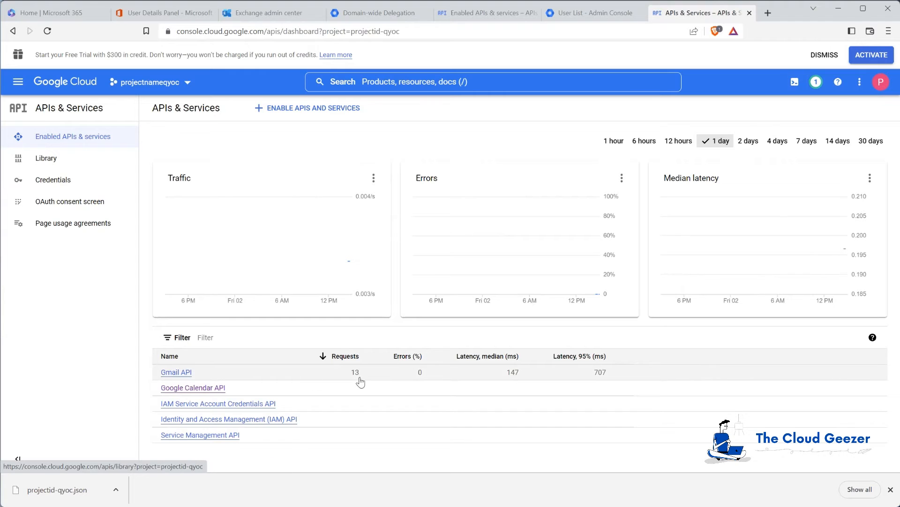
click(187, 406)
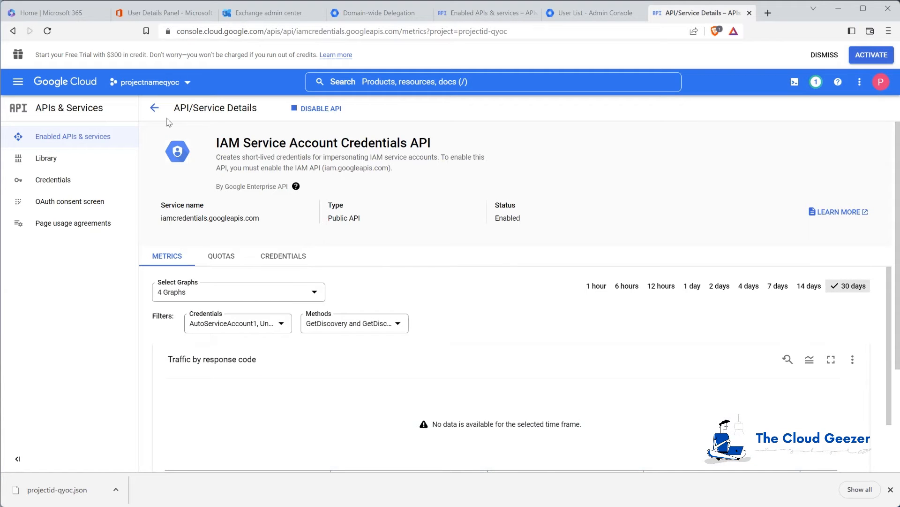
click(154, 107)
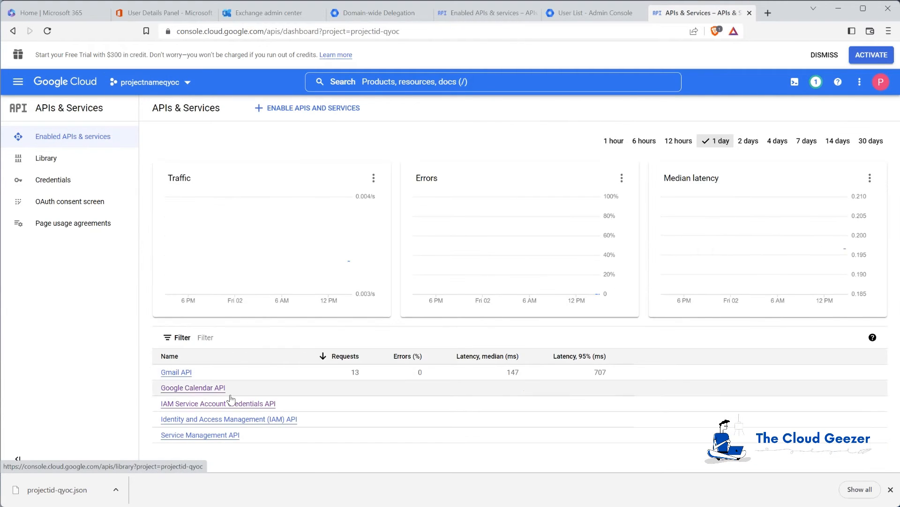
click(230, 420)
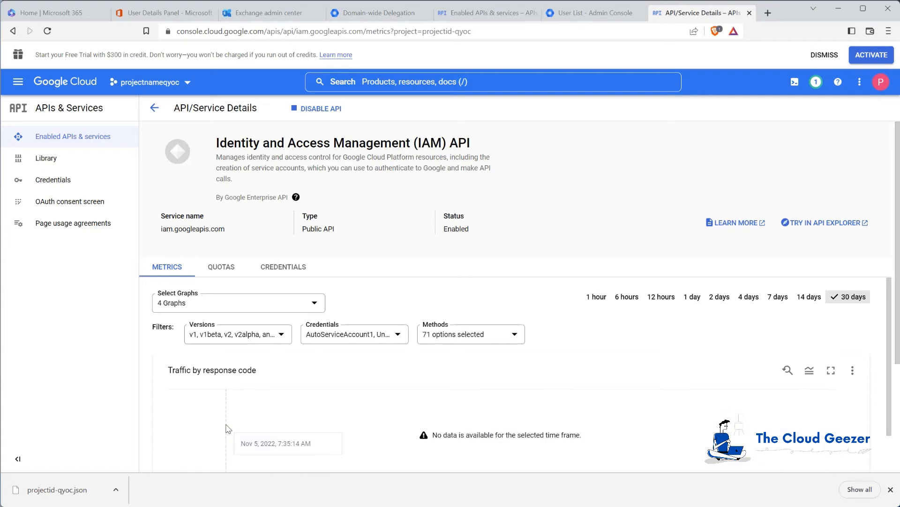
click(155, 111)
click(230, 436)
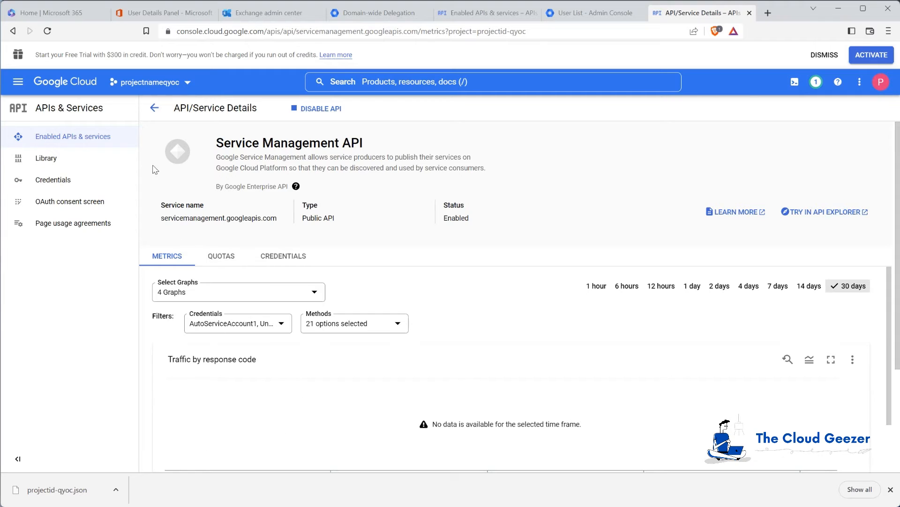
click(154, 108)
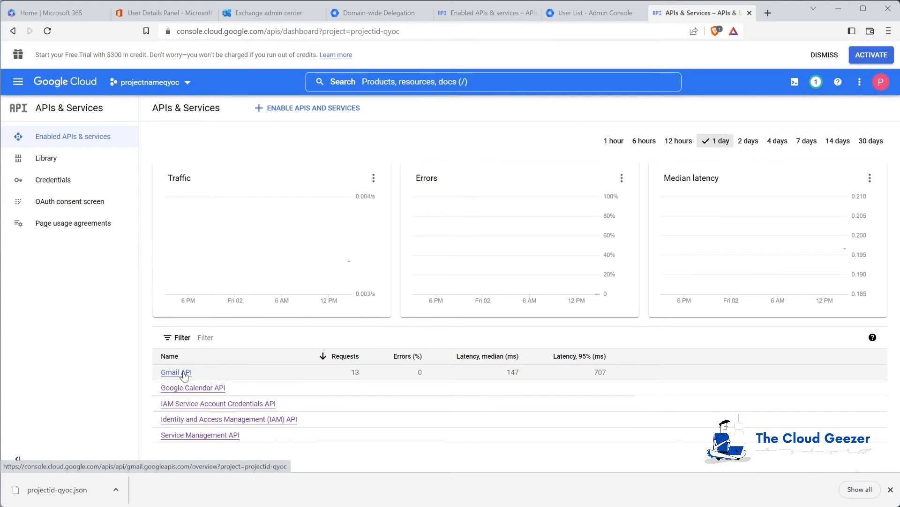
click(177, 372)
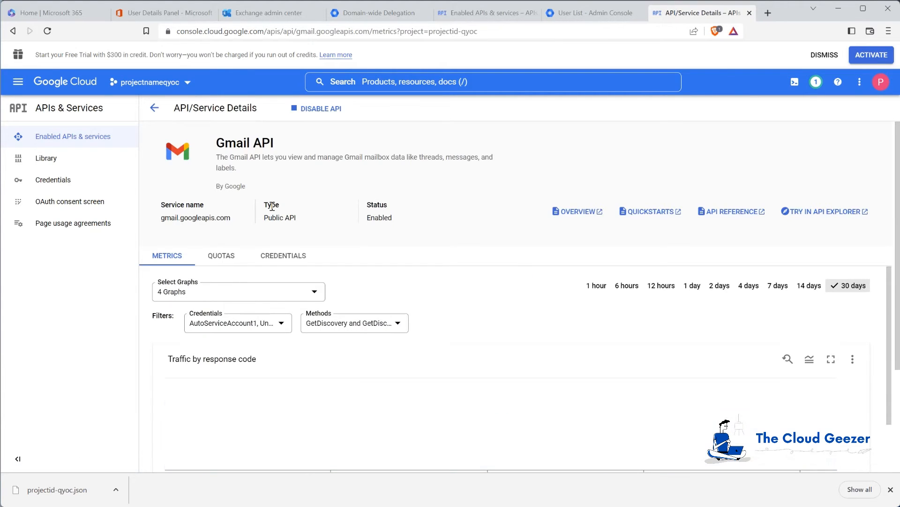
click(154, 108)
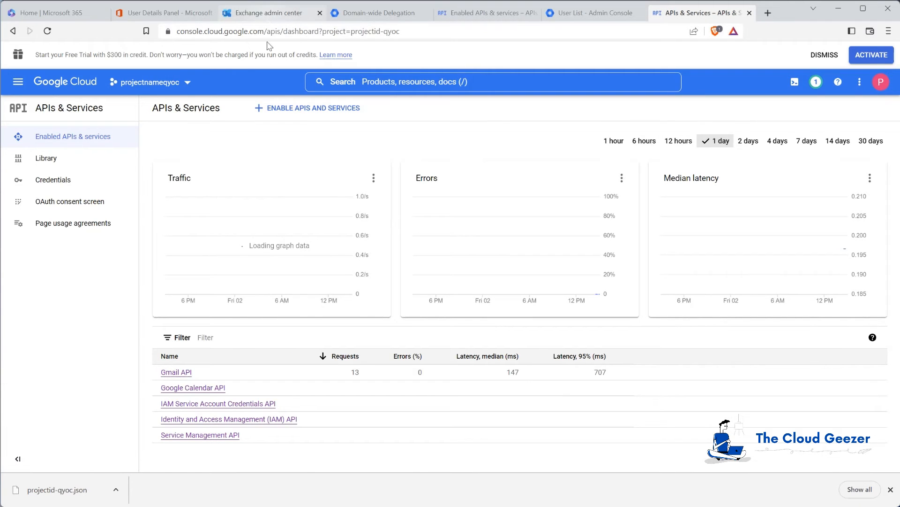
Close the mailbox error details and go back to the Migration batches list
click(299, 15)
click(887, 81)
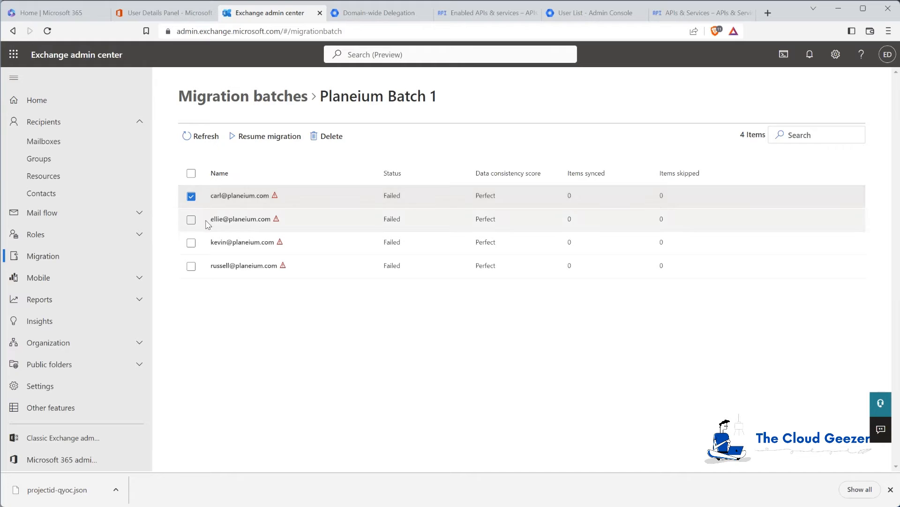
click(263, 99)
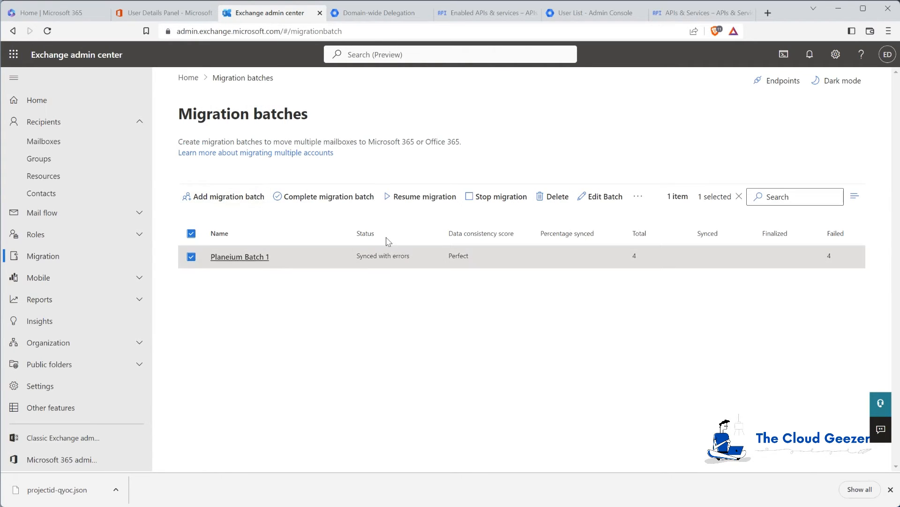
Resume and confirm the Planeium Batch 1 migration, then dismiss the success notice
click(423, 197)
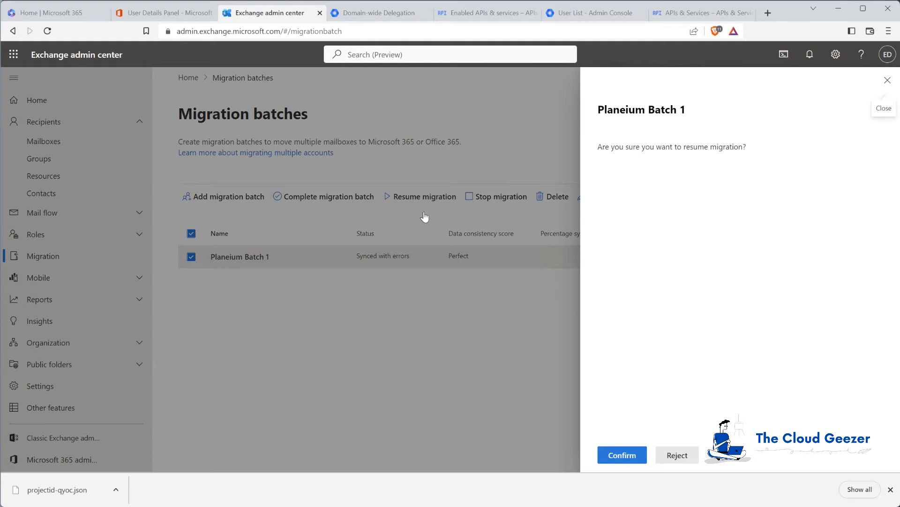
click(619, 455)
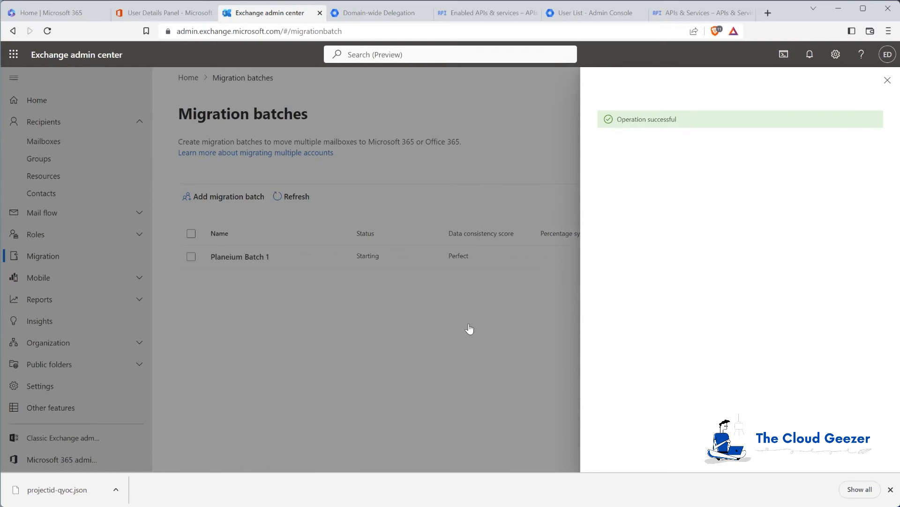
click(887, 80)
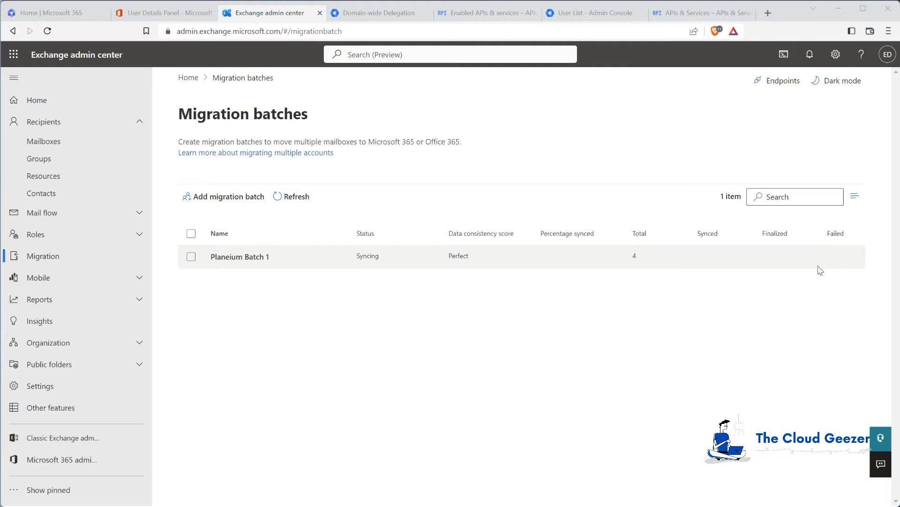
Open Planeium Batch 1's details and its per-mailbox list to watch syncing progress
click(246, 257)
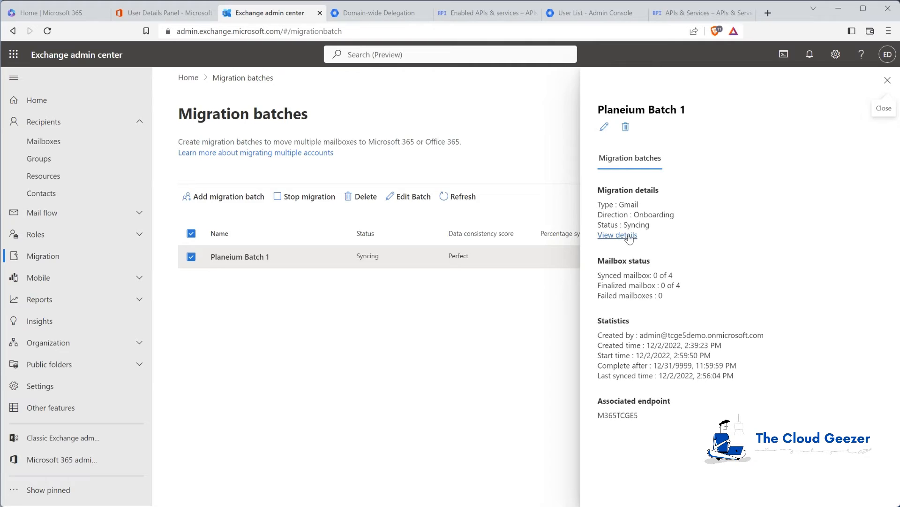
click(617, 235)
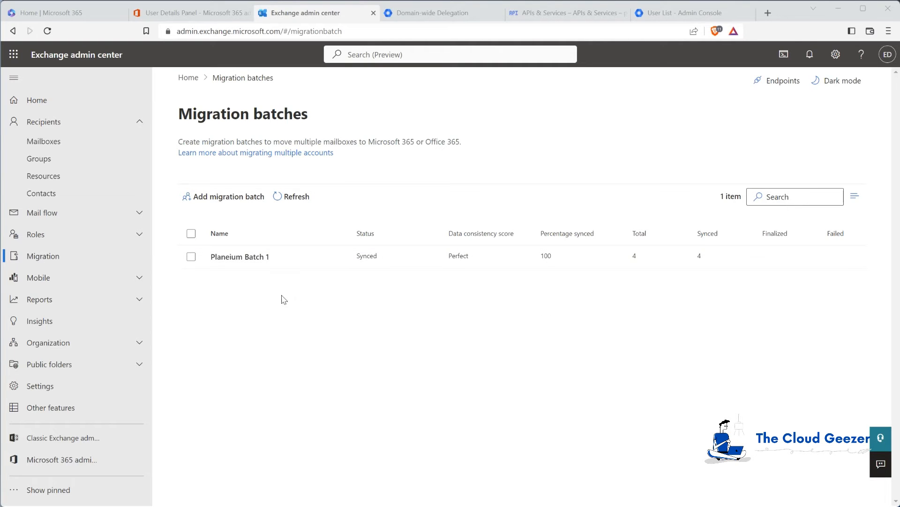
Reopen Planeium Batch 1's mailbox list showing all four mailboxes synced (261, 146, 73, 144 items)
click(249, 257)
click(617, 250)
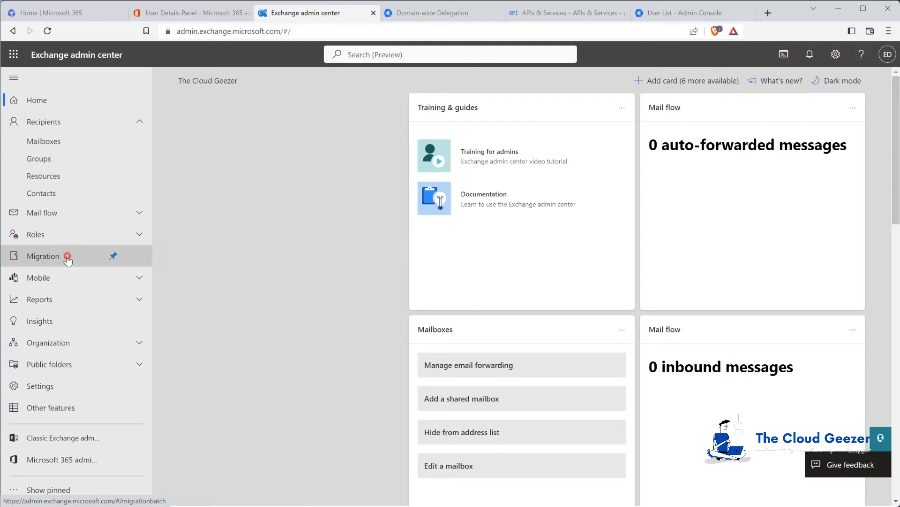
click(68, 257)
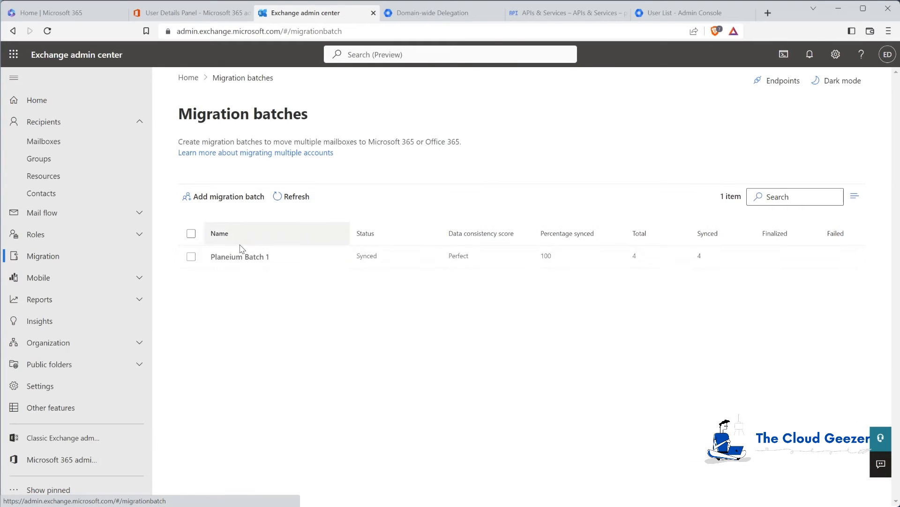
click(238, 257)
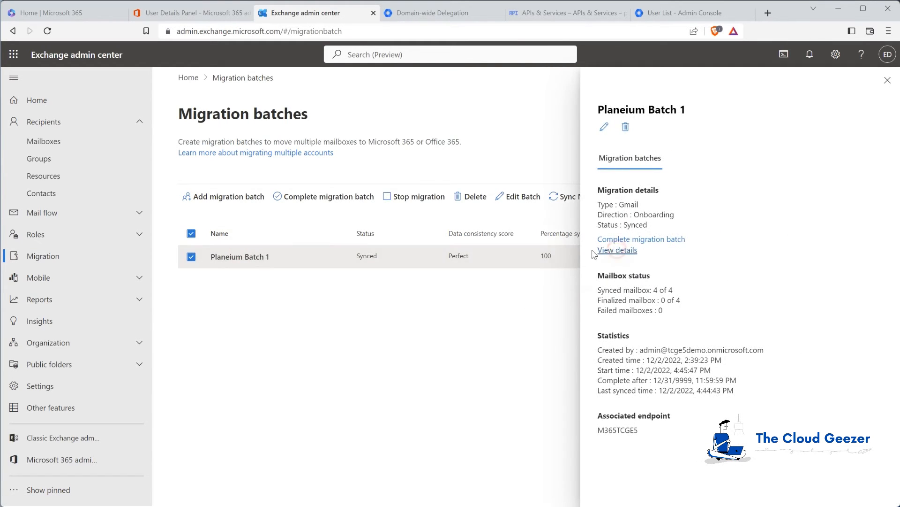
click(605, 250)
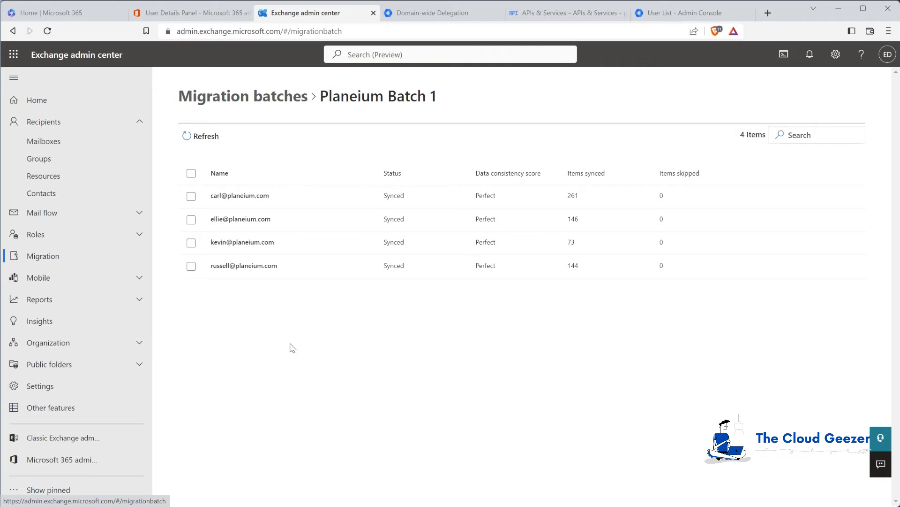
Compare Outlook's 185 migrated inbox messages against the Gmail inbox, then return to Exchange admin center
mouse_move(116, 506)
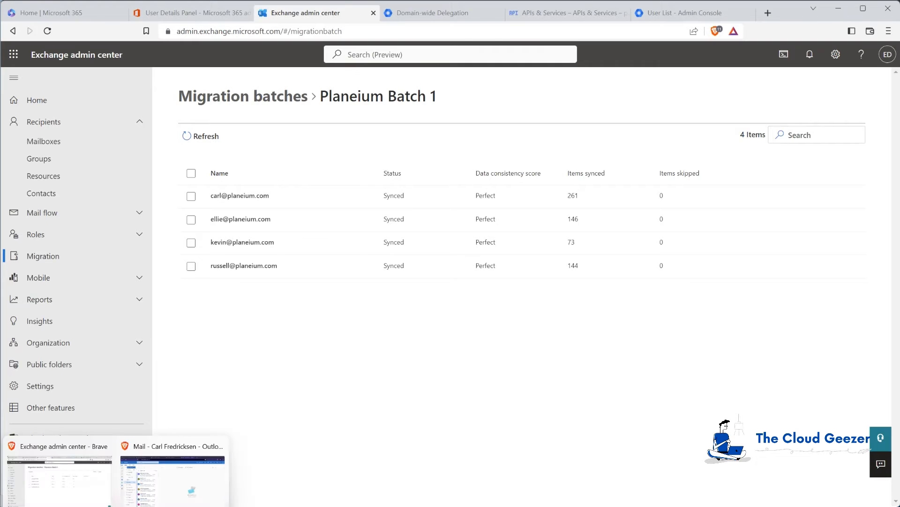
click(156, 490)
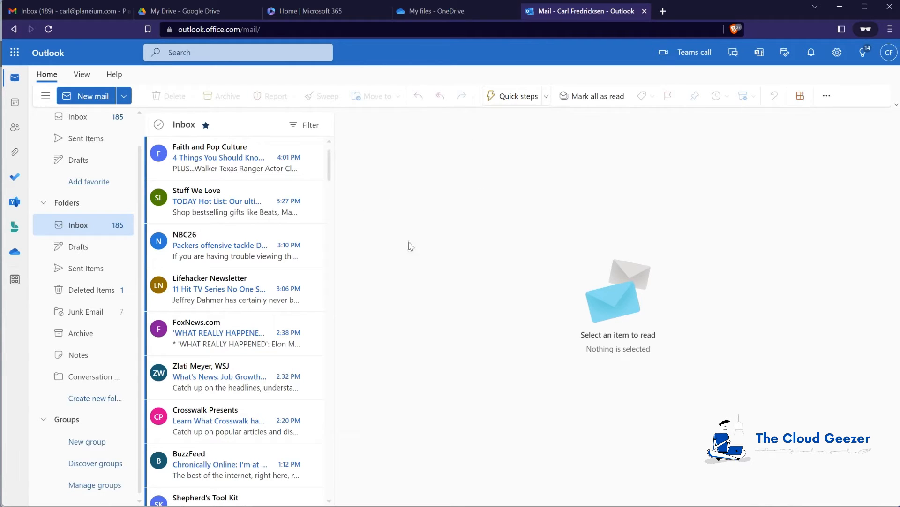
click(75, 12)
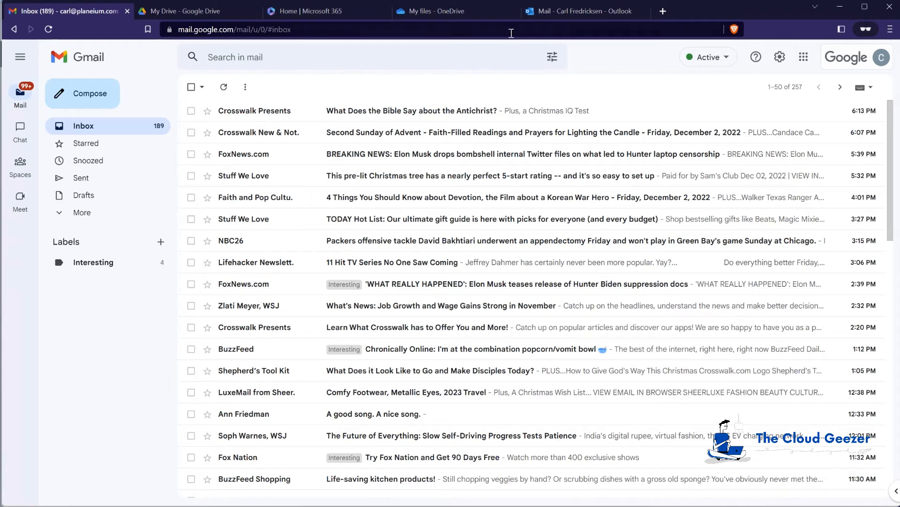
click(576, 11)
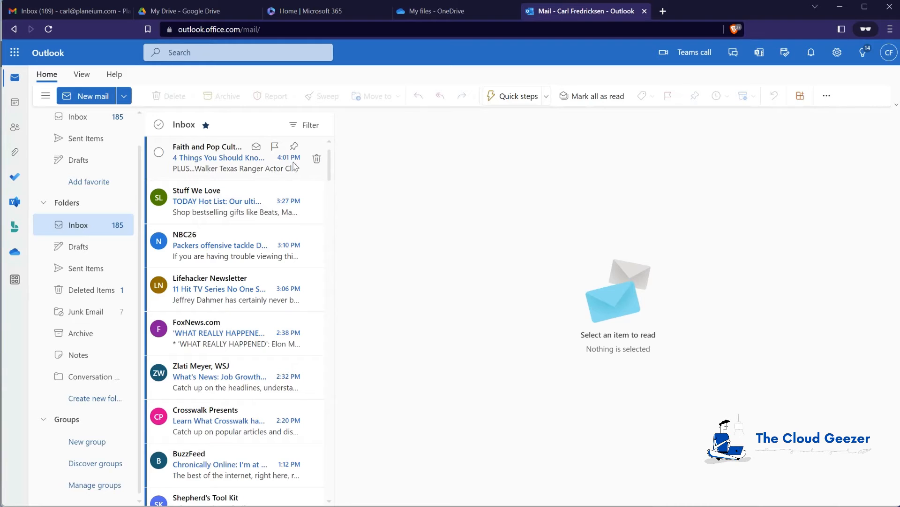
click(78, 7)
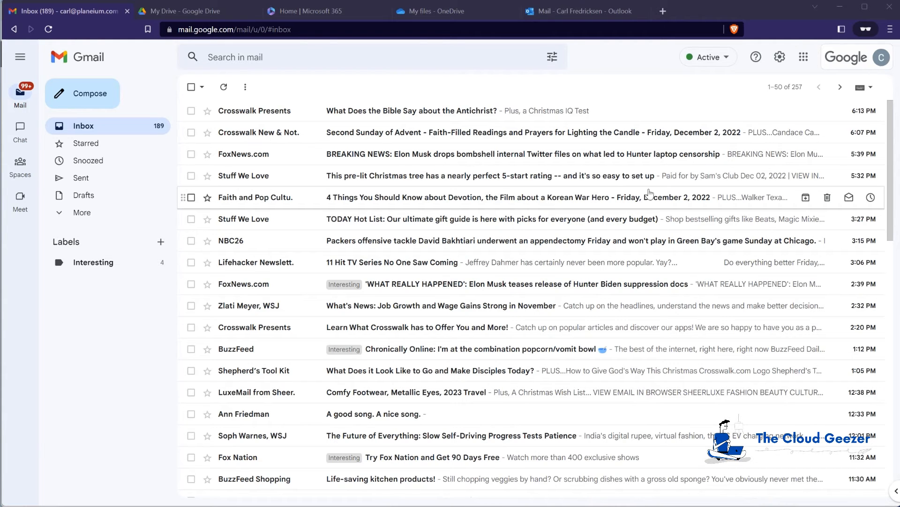
click(587, 14)
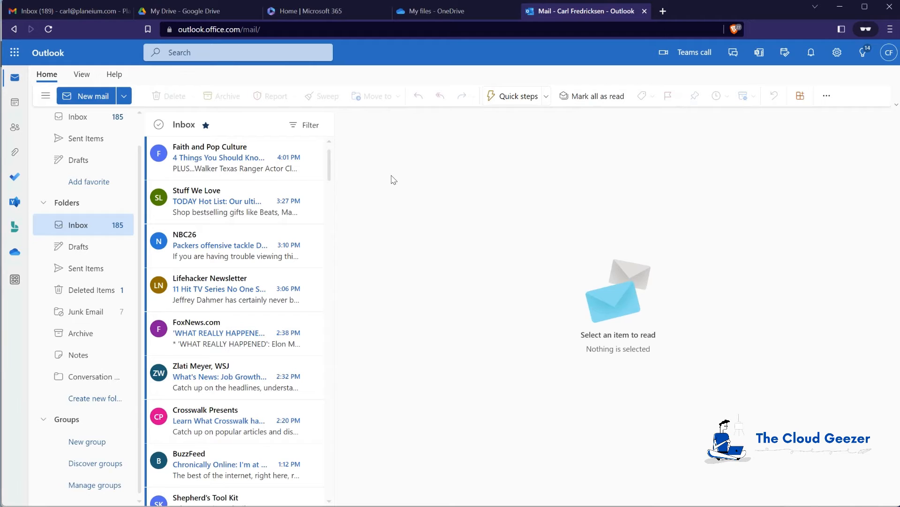
click(71, 11)
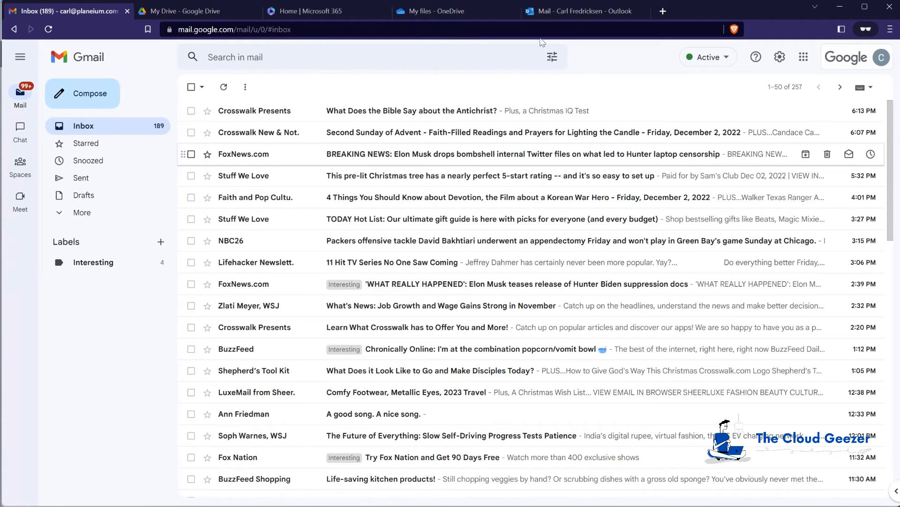
click(585, 11)
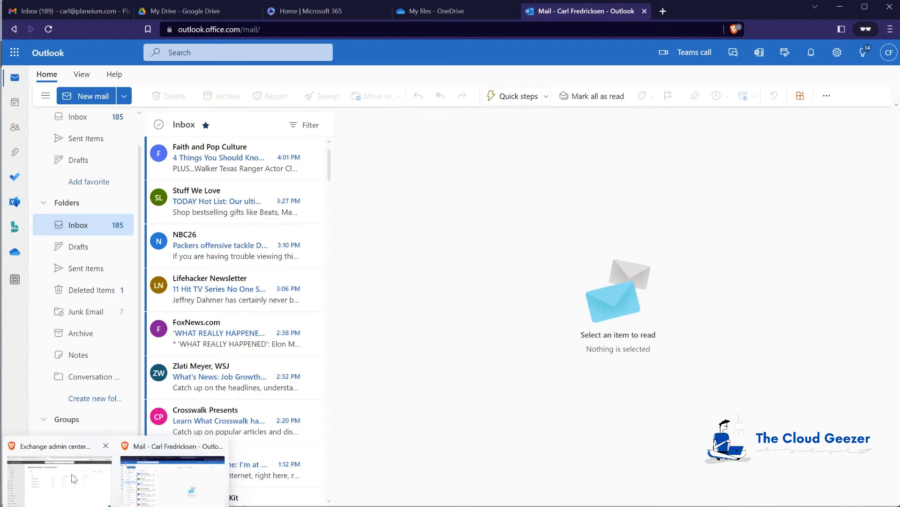
click(74, 478)
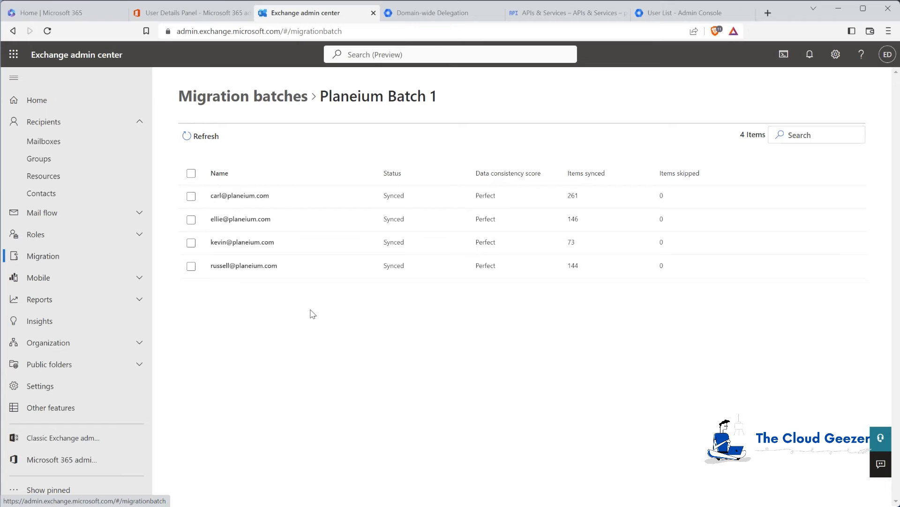
Go back to the Migration batches overview
click(276, 100)
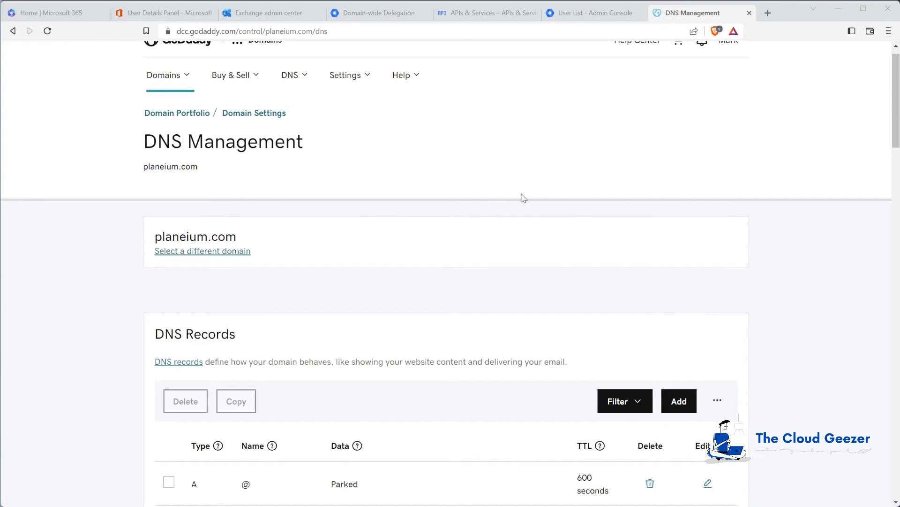
Review planeium.com's existing Google MX and TXT records in GoDaddy before returning to Exchange
scroll(492, 237, down, 1)
scroll(481, 236, down, 6)
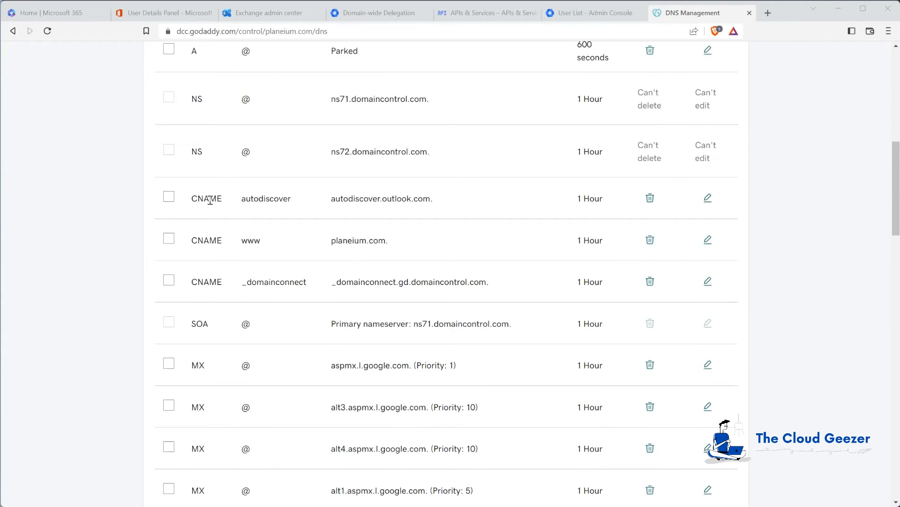
scroll(474, 211, down, 1)
scroll(474, 211, down, 4)
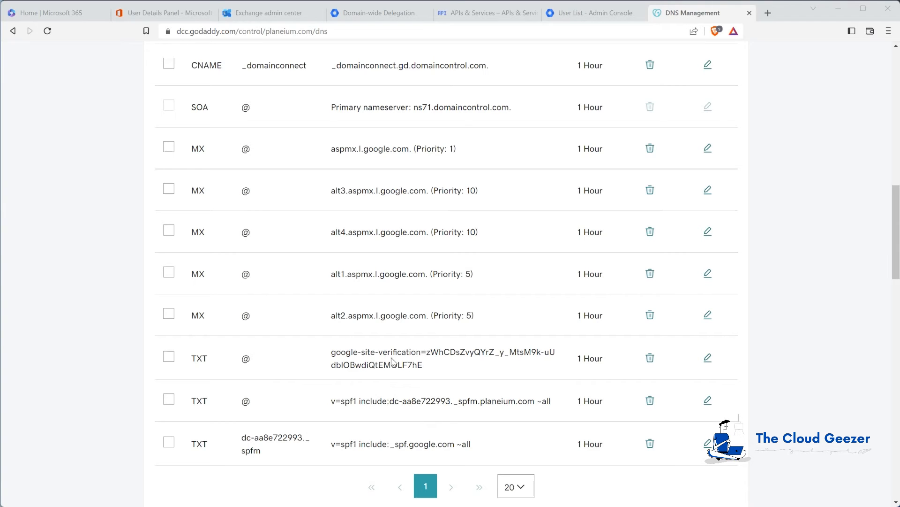
scroll(398, 347, down, 1)
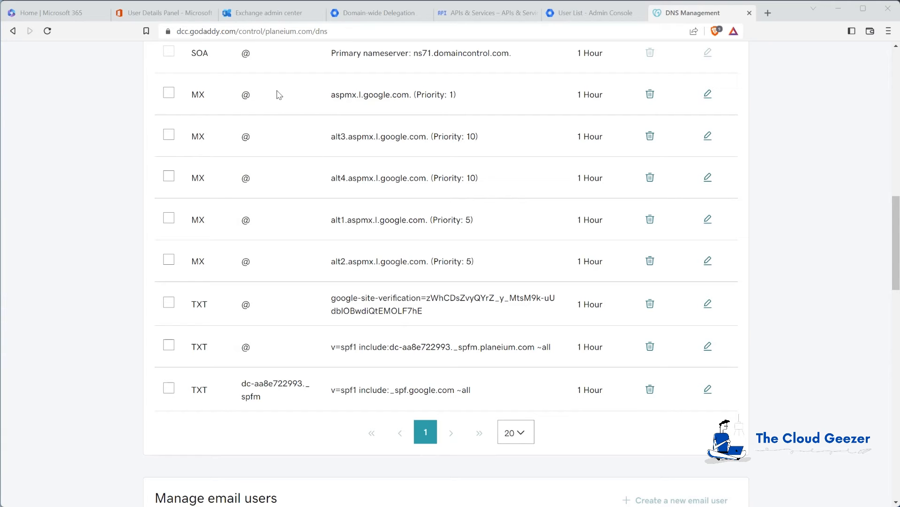
click(258, 13)
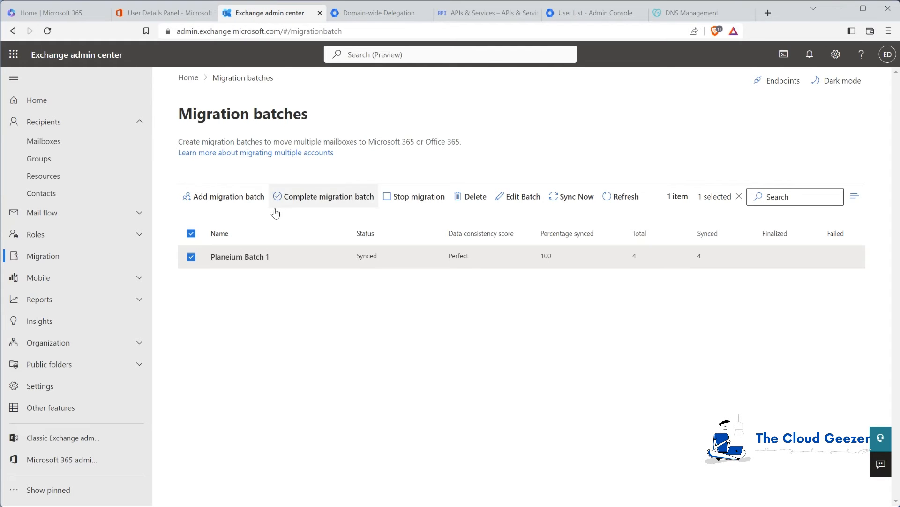
Open the DNS records page for planeium.com in Microsoft 365 admin center
click(168, 14)
scroll(76, 201, up, 3)
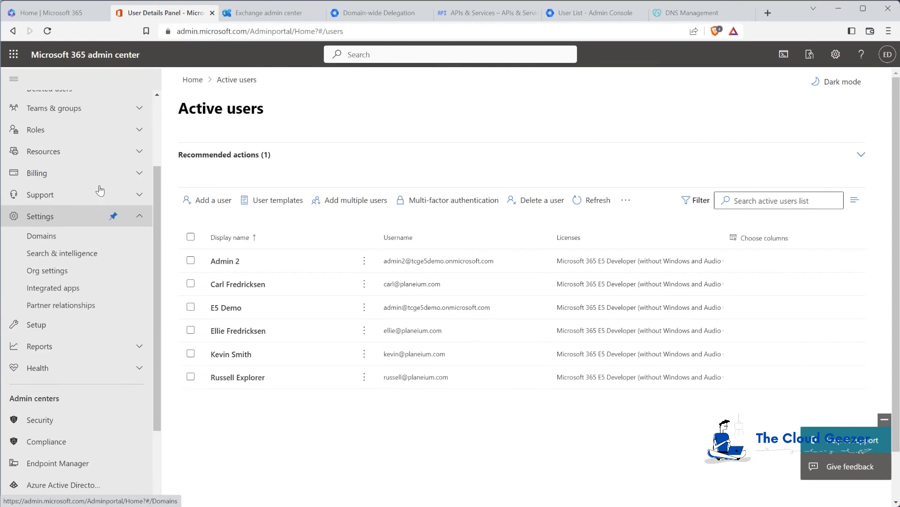
click(72, 235)
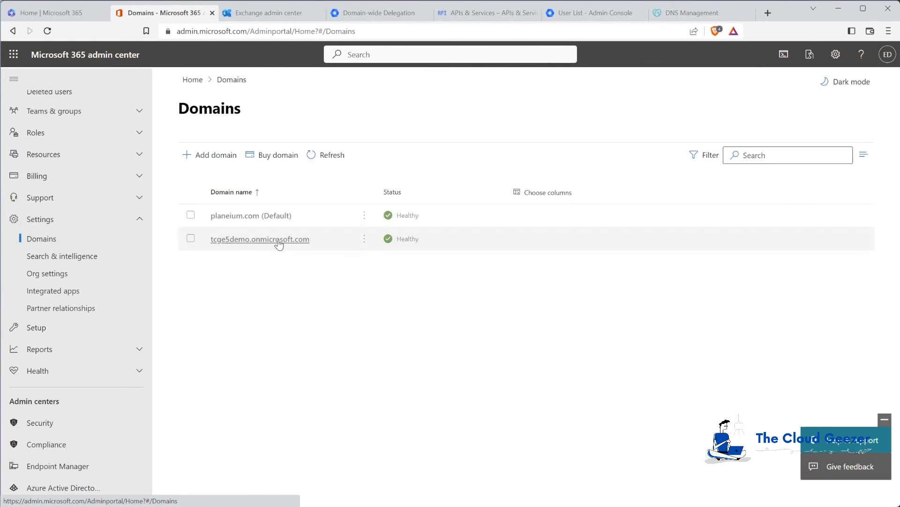
click(236, 217)
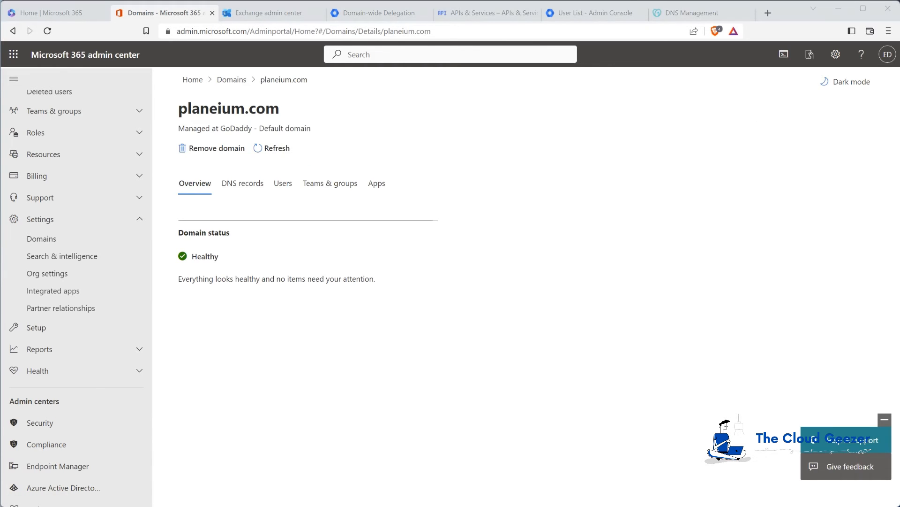
click(242, 184)
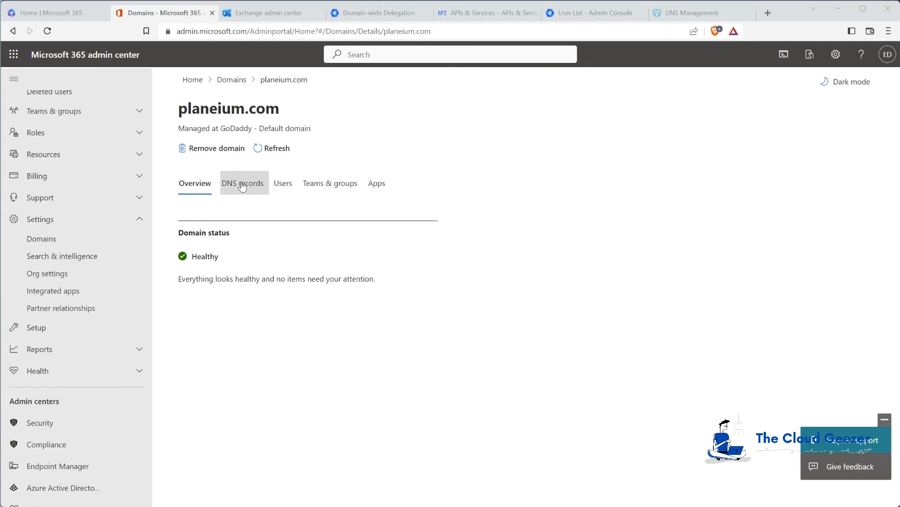
Copy the expected MX value planeium-com.mail.protection.outlook.com
scroll(245, 289, down, 1)
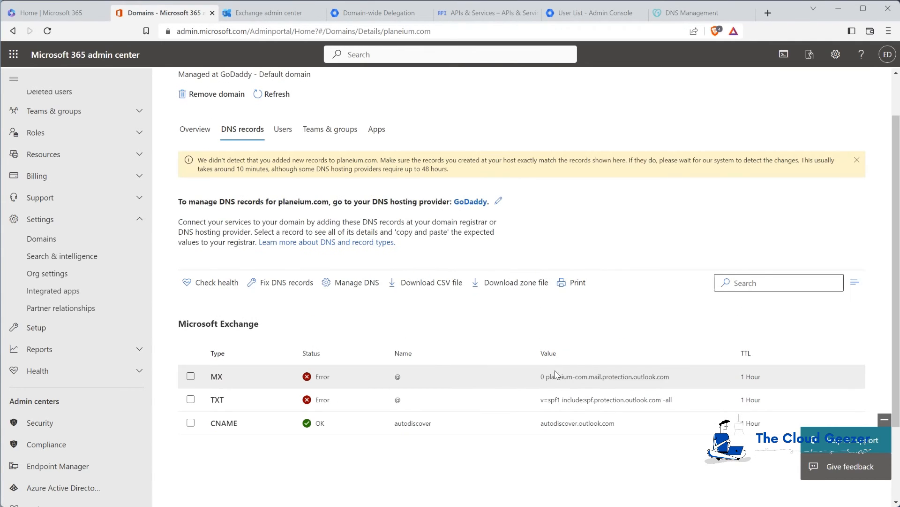
scroll(325, 336, down, 1)
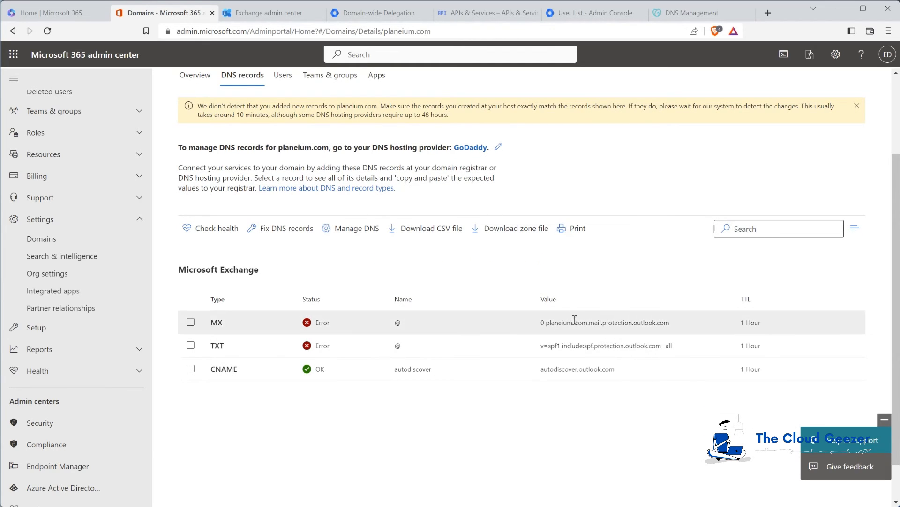
drag(546, 322, 676, 327)
click(675, 328)
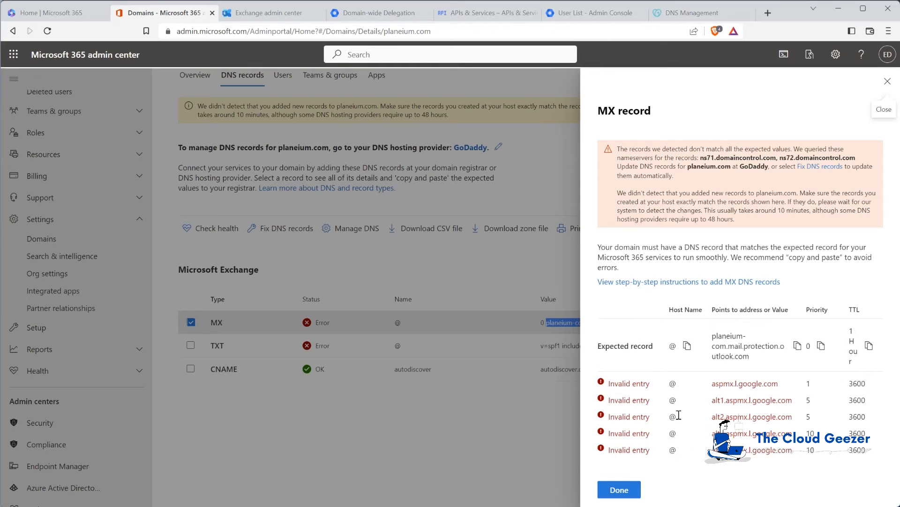
click(626, 490)
right_click(603, 327)
click(608, 335)
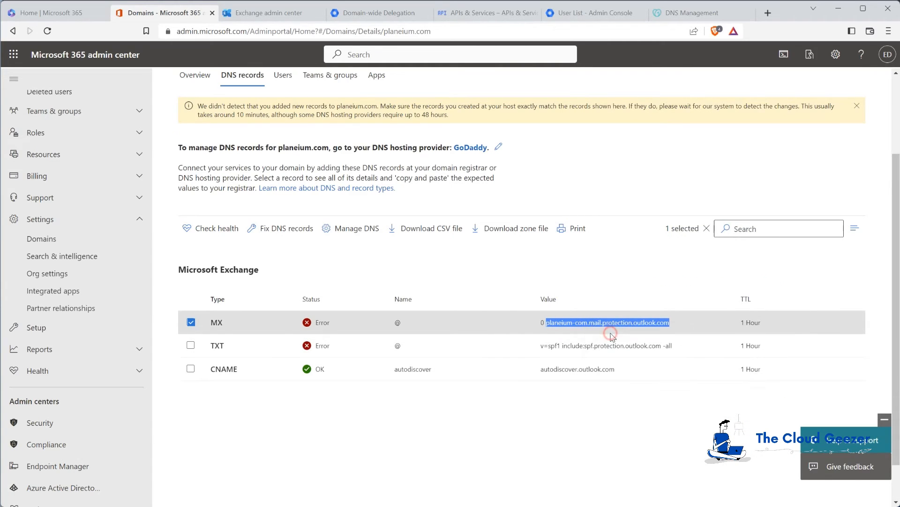
Start a new MX-type record in planeium.com's GoDaddy DNS records
click(694, 14)
scroll(474, 233, up, 2)
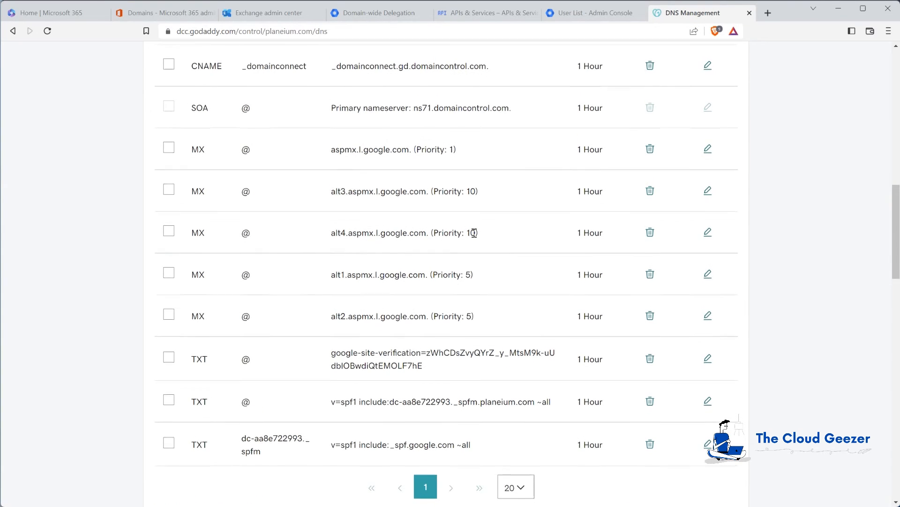
scroll(474, 233, up, 1)
scroll(484, 358, down, 2)
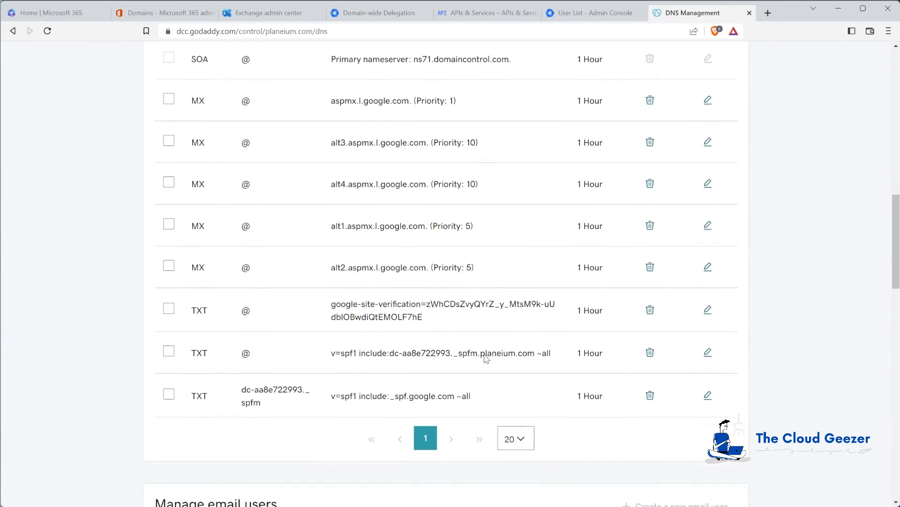
scroll(485, 358, up, 8)
click(679, 131)
click(237, 223)
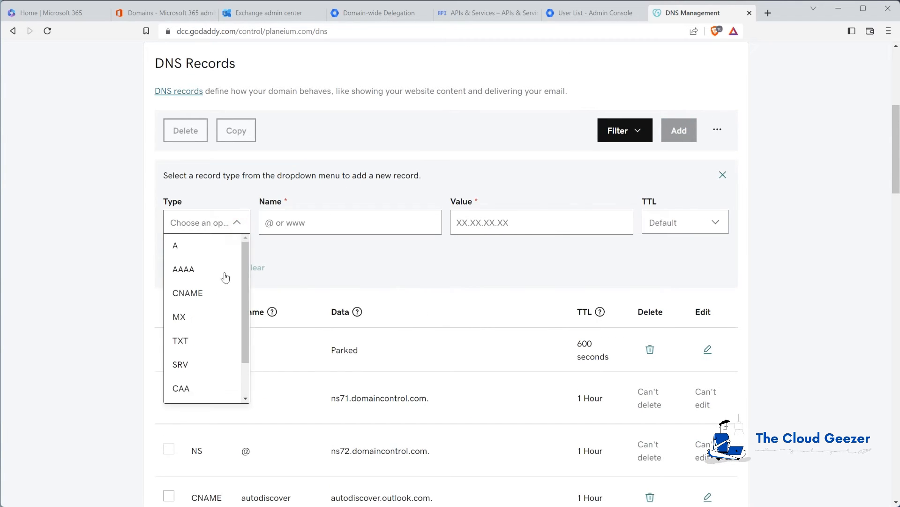
click(203, 318)
click(291, 249)
Set Name @, Priority 0, value planeium-com.mail.protection.outlook.com, and save the record
click(302, 221)
text(@)
click(439, 223)
text(0)
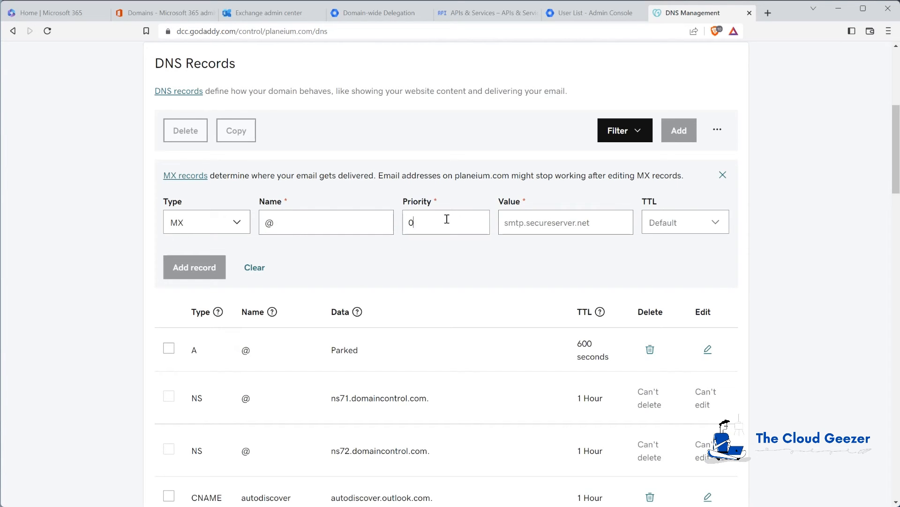
click(530, 220)
key(ctrl+v)
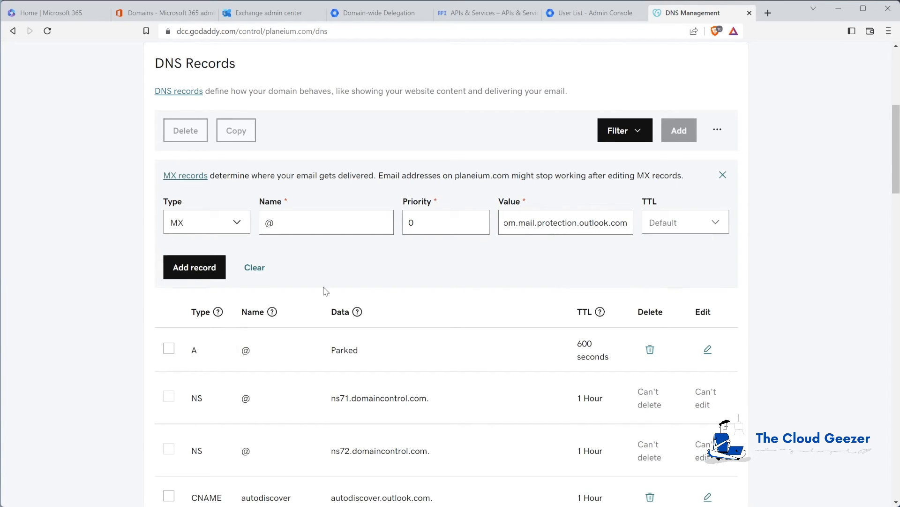
click(205, 267)
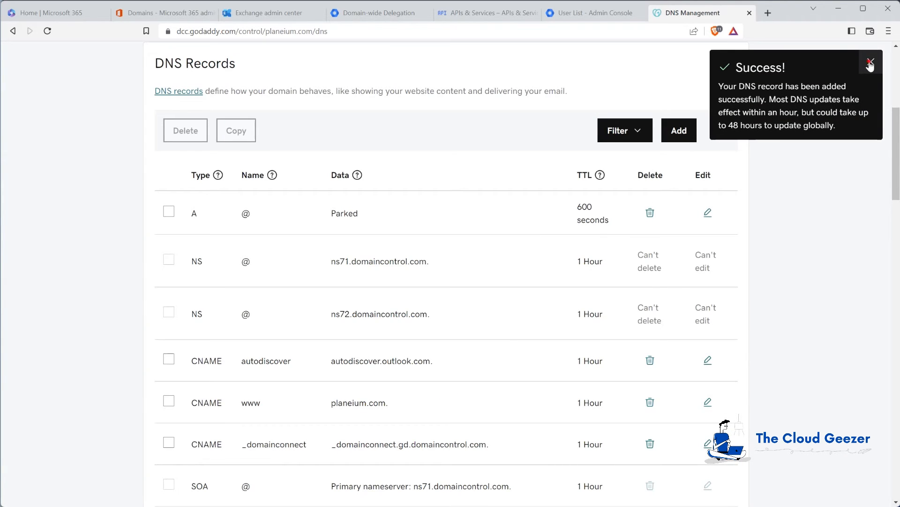
Delete the five old Google MX records and the google-site-verification TXT record
click(870, 65)
scroll(405, 263, down, 1)
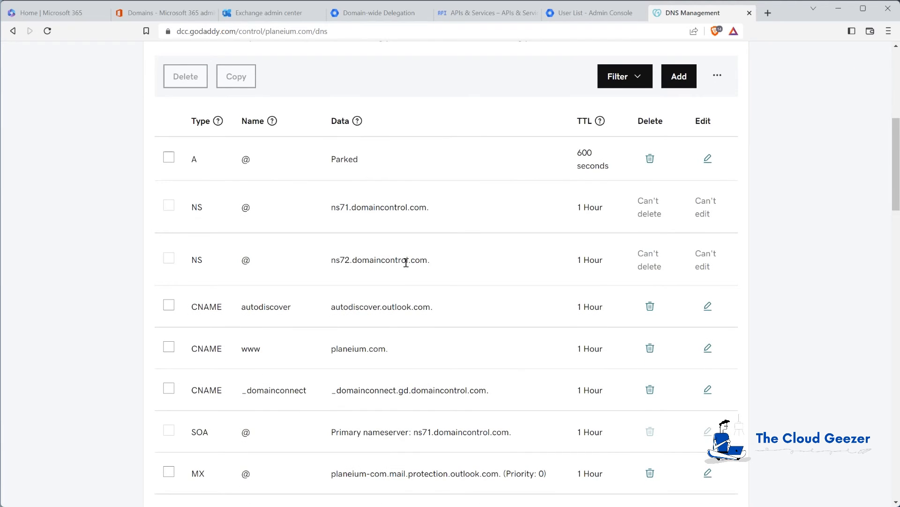
scroll(406, 263, down, 6)
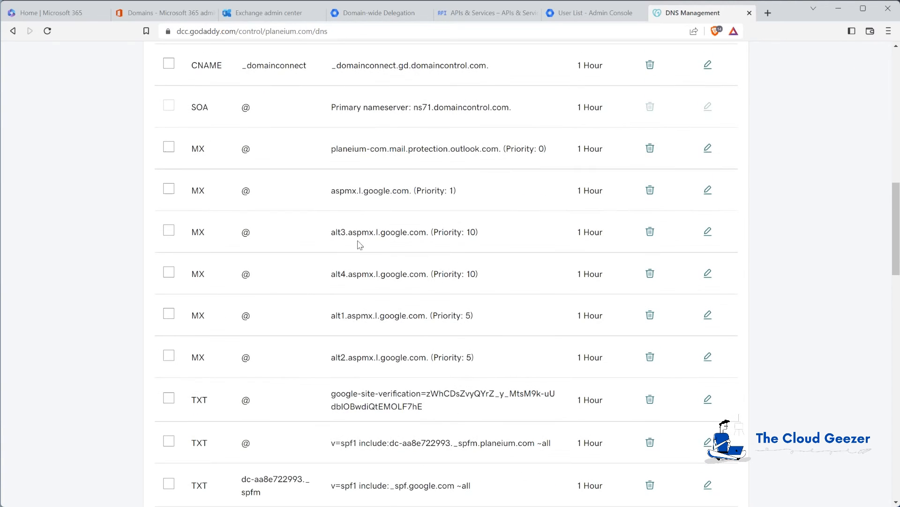
click(169, 189)
click(170, 231)
click(169, 272)
click(169, 316)
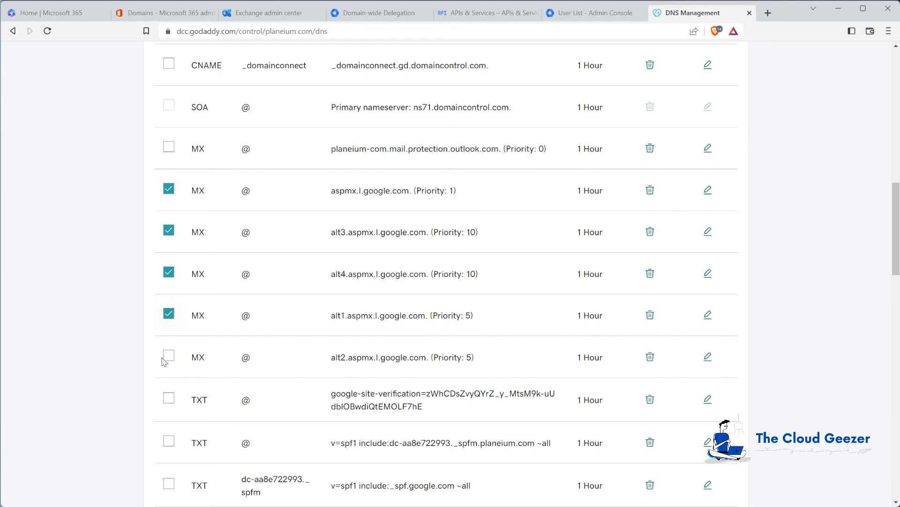
click(169, 357)
click(169, 398)
scroll(254, 387, down, 2)
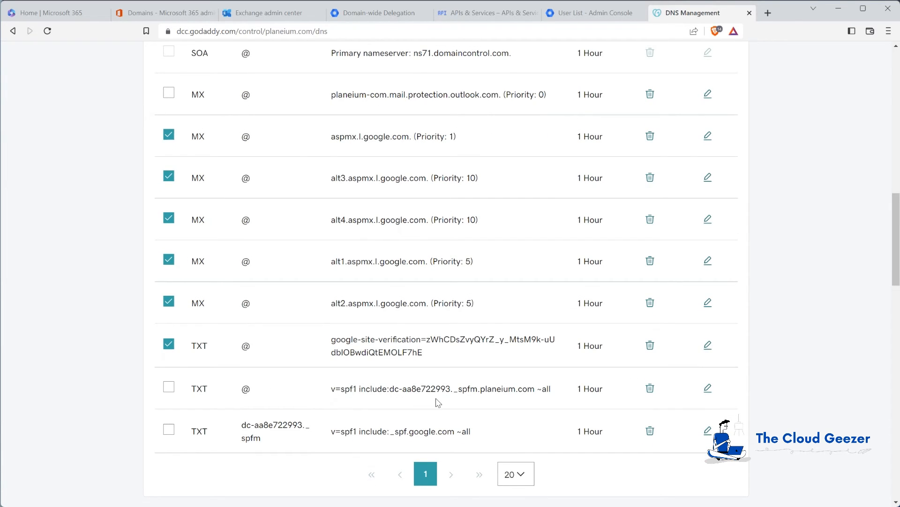
scroll(439, 402, up, 10)
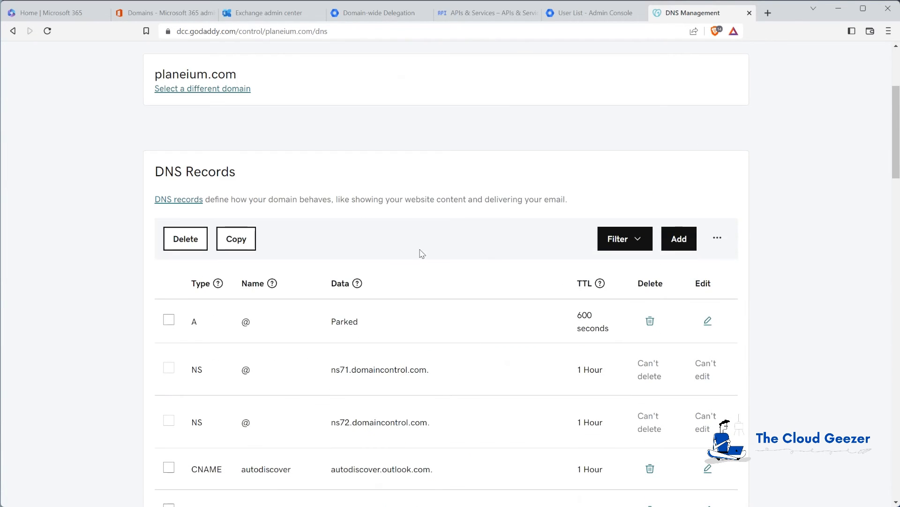
click(179, 242)
click(184, 297)
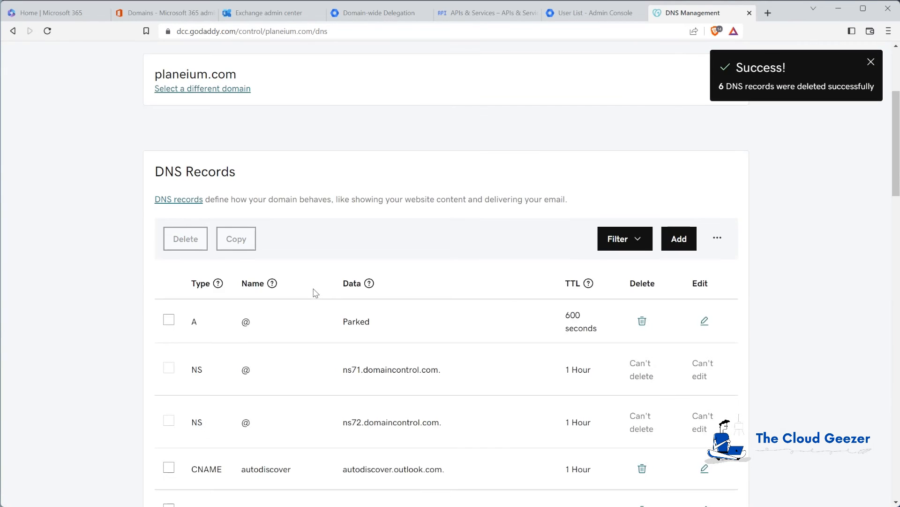
Try bulk-deleting both Google SPF TXT records, cancelling after the deletion error
scroll(316, 293, down, 8)
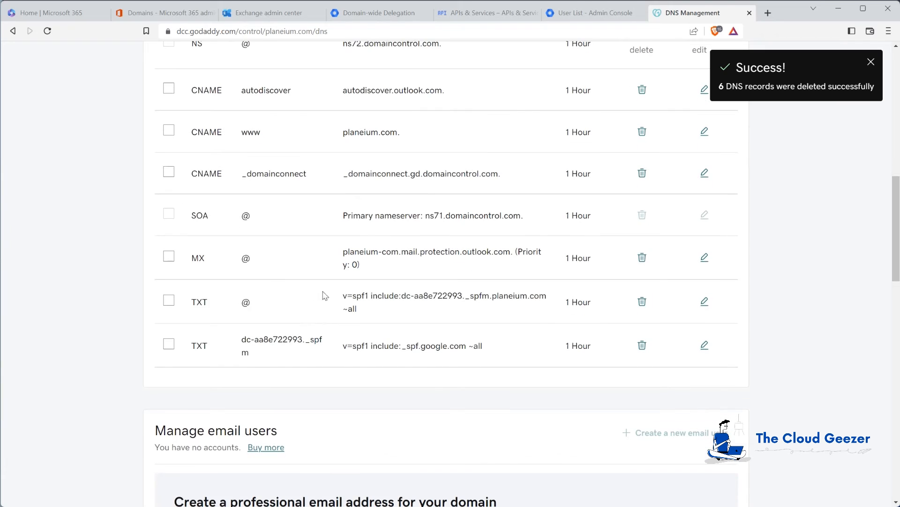
click(170, 302)
click(169, 346)
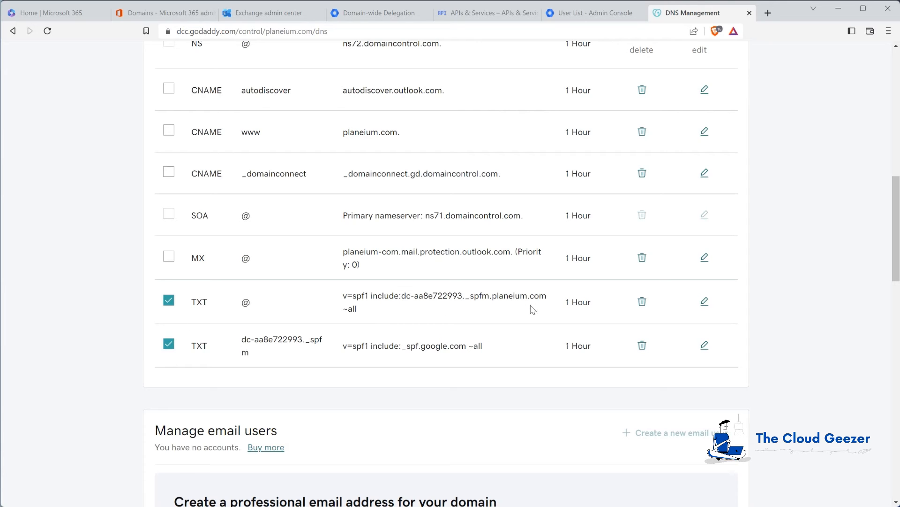
scroll(382, 239, up, 7)
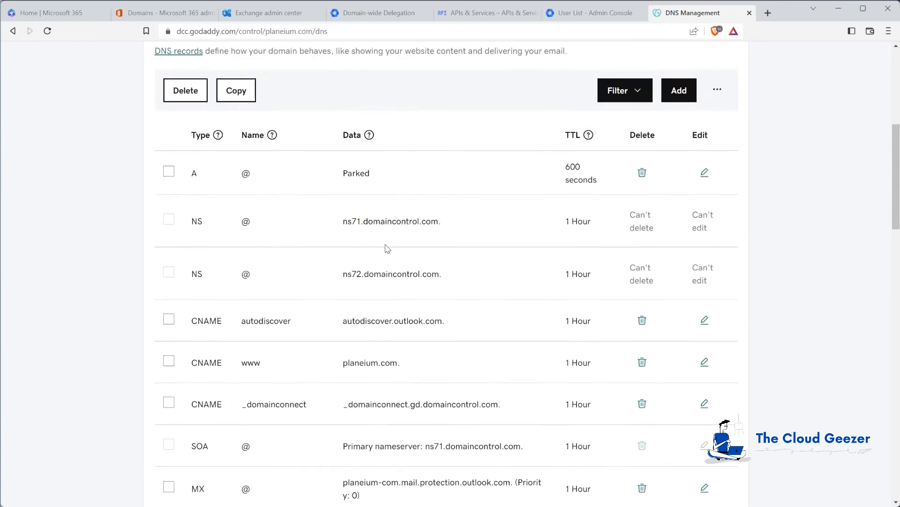
click(188, 186)
click(204, 295)
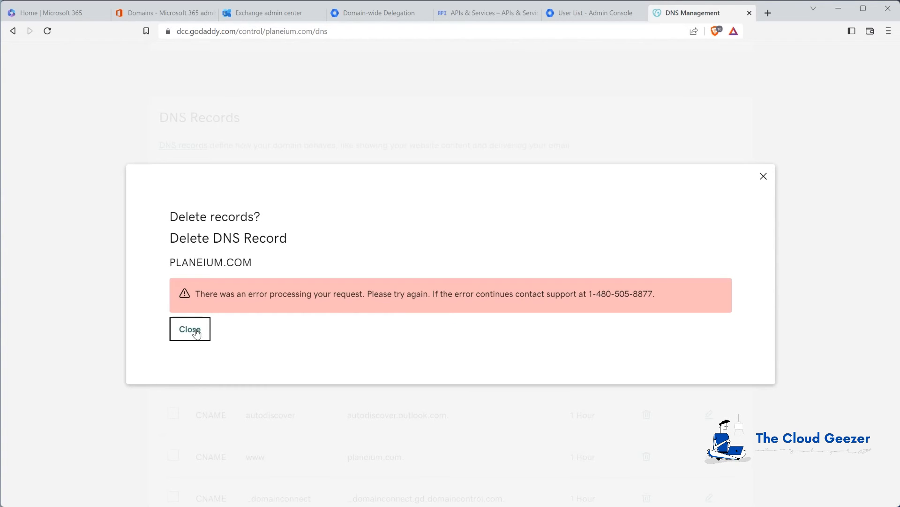
click(200, 331)
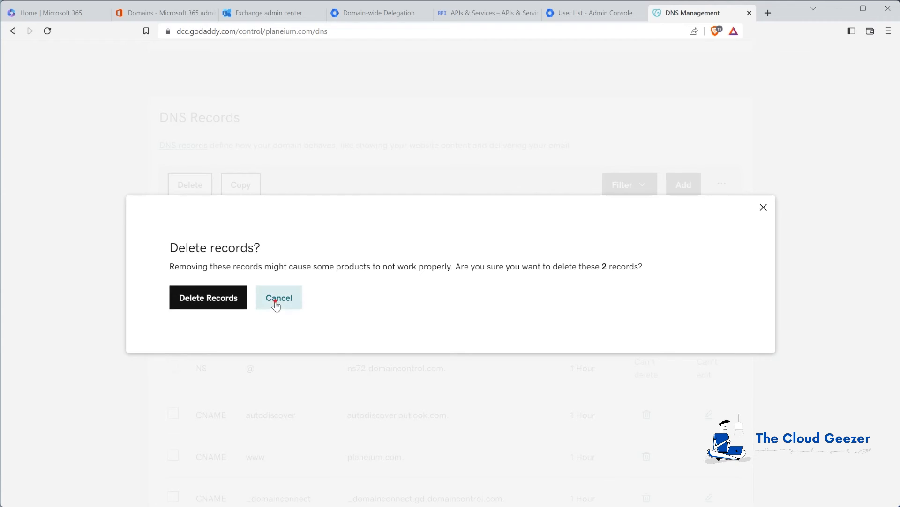
click(277, 301)
Attempt to delete the root @ TXT record, cancelling after the deletion error
scroll(301, 313, down, 4)
scroll(301, 313, down, 2)
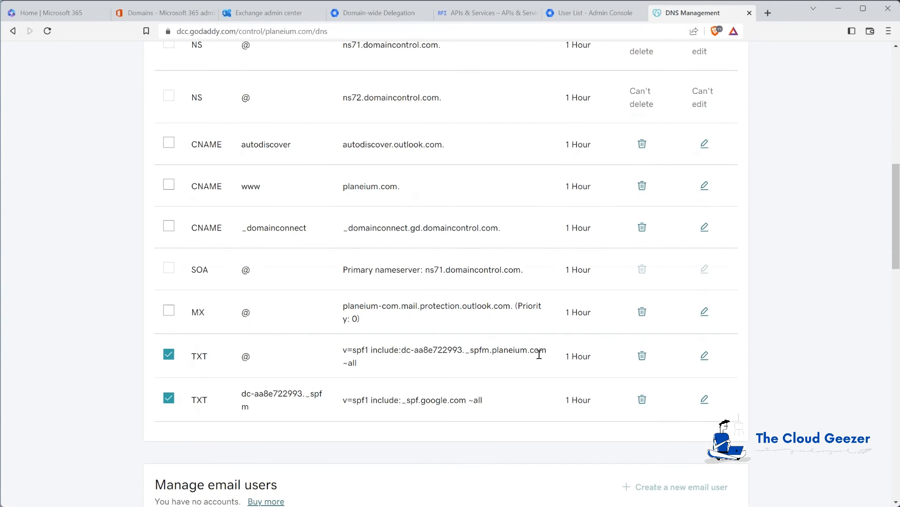
click(643, 356)
click(209, 298)
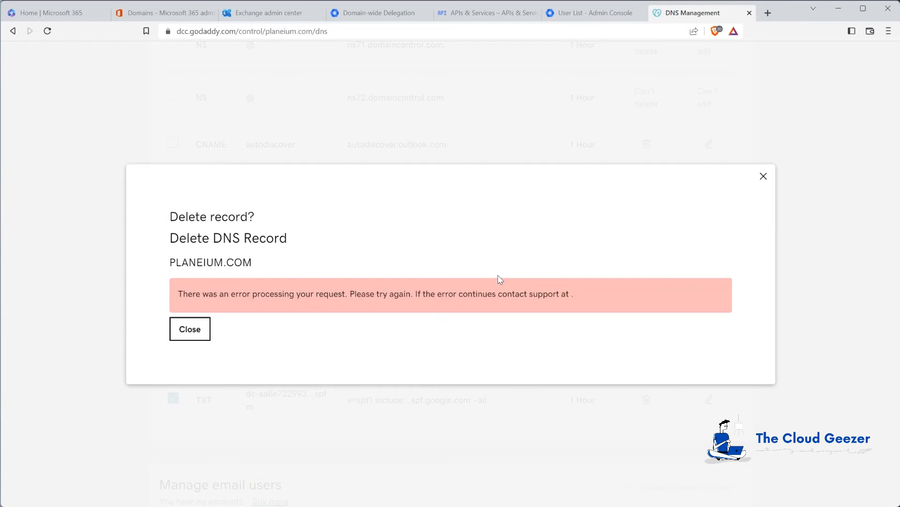
click(187, 327)
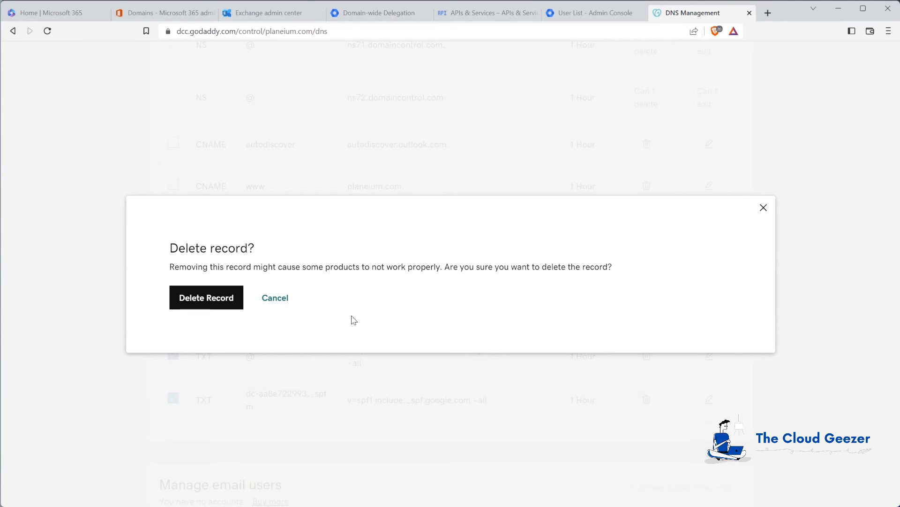
click(273, 299)
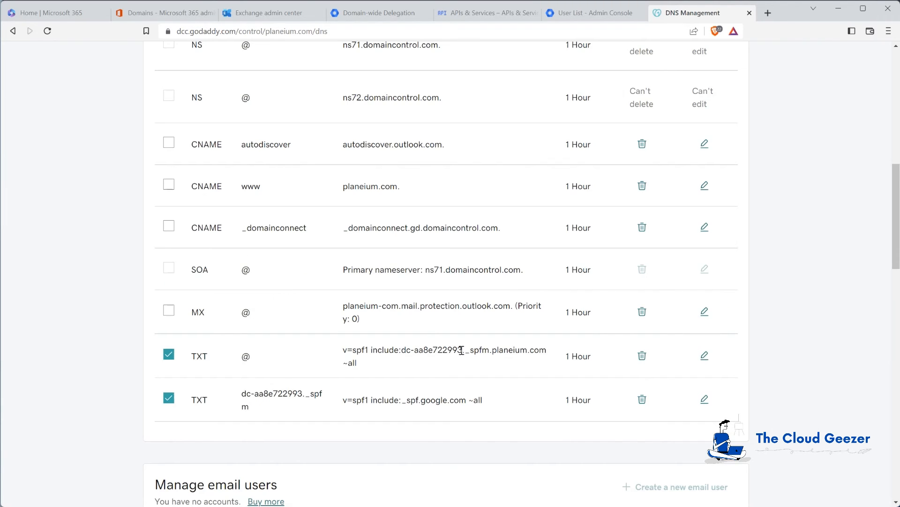
Unmark the SPF row and delete the TXT record pointing to _spf.google.com
click(176, 398)
click(642, 399)
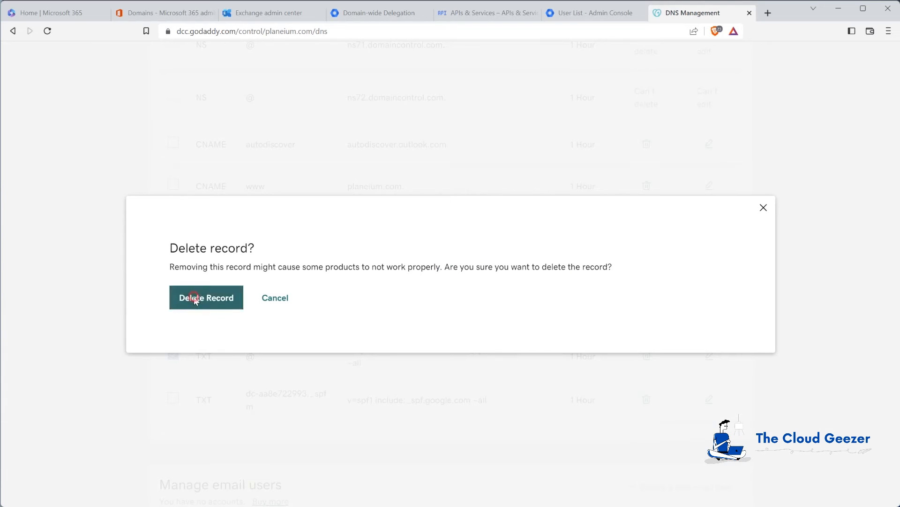
click(195, 299)
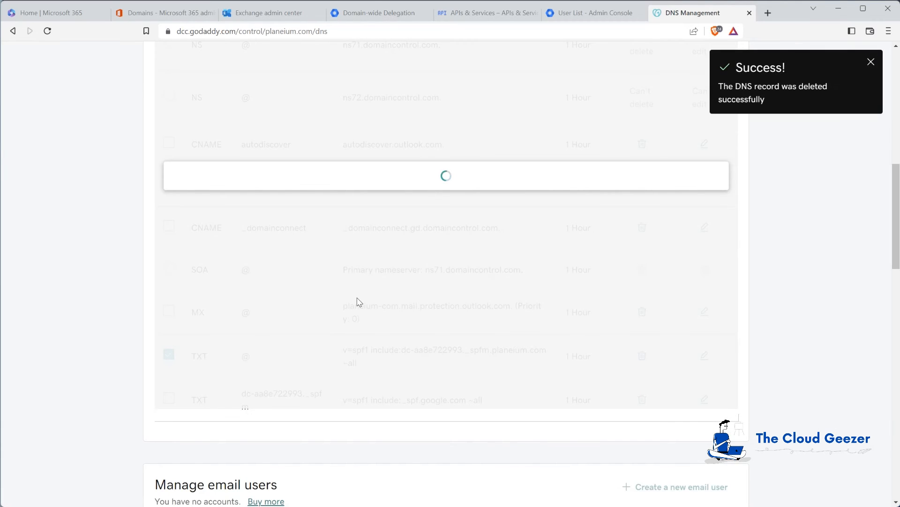
Retry deleting the remaining root TXT record, then cancel after the error
scroll(361, 300, up, 2)
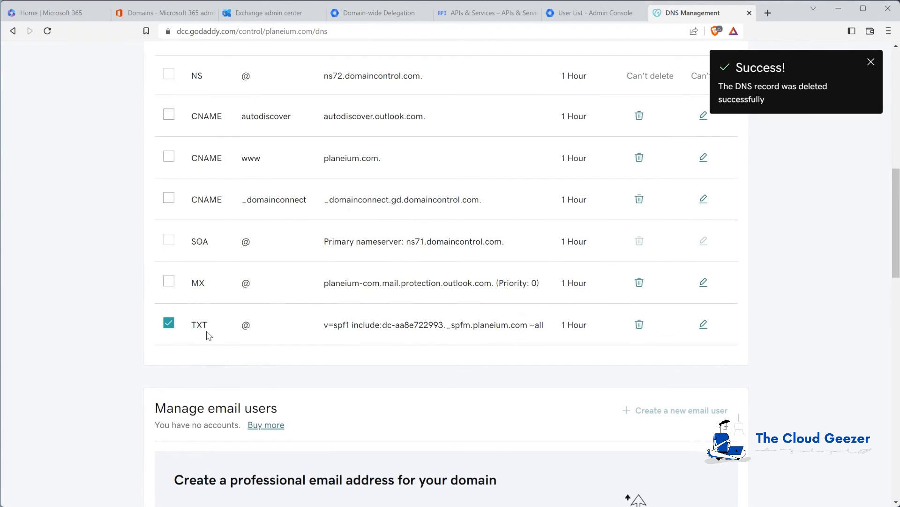
click(639, 325)
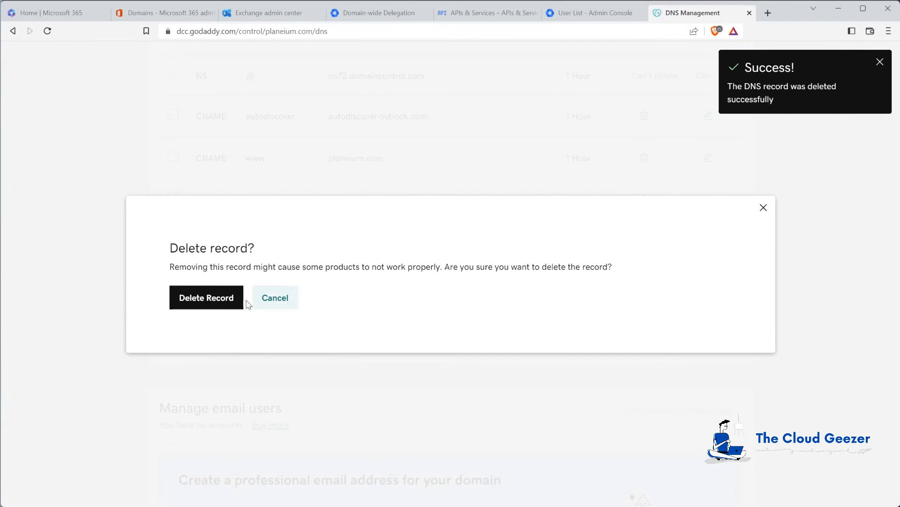
click(209, 298)
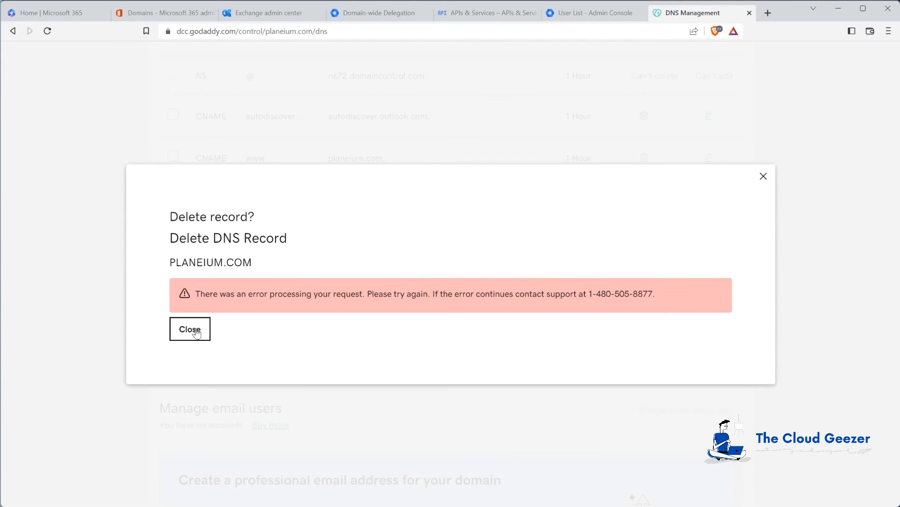
click(193, 329)
click(262, 297)
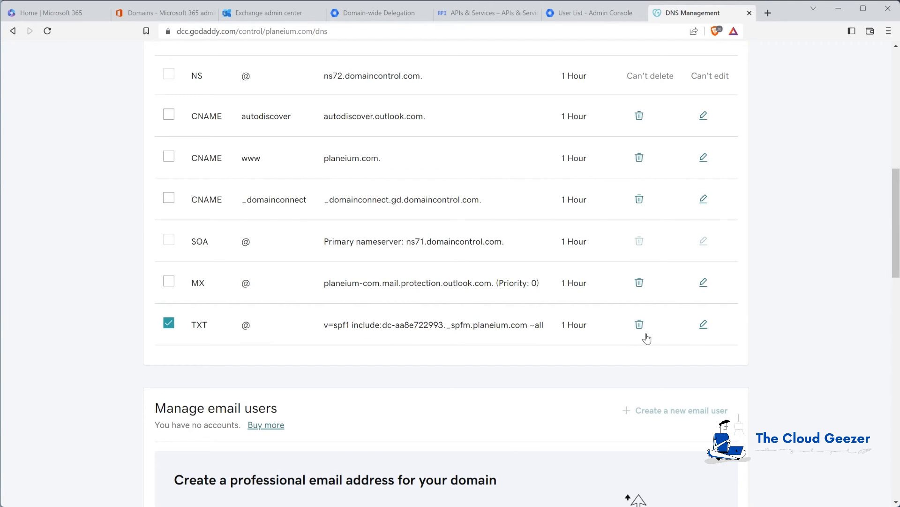
Replace the root TXT value with Microsoft 365's v=spf1 include:spf.protection.outlook.com -all and save
click(704, 323)
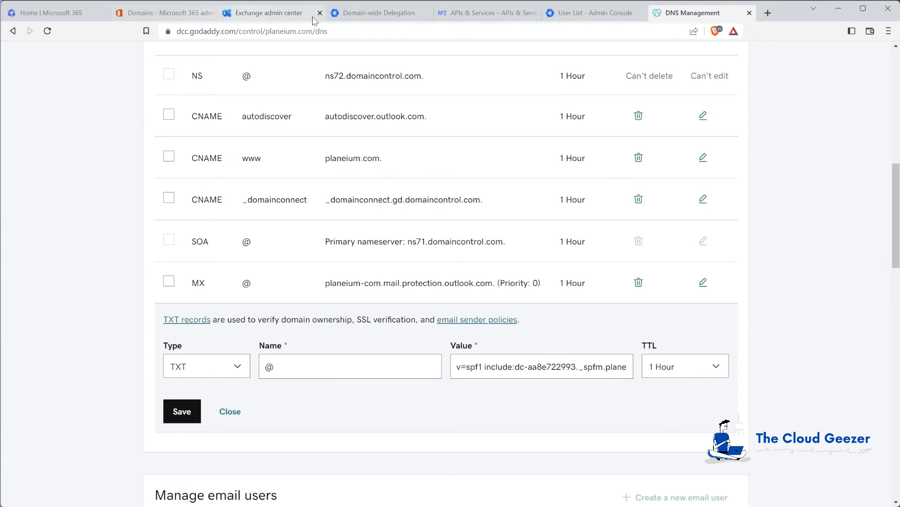
click(286, 15)
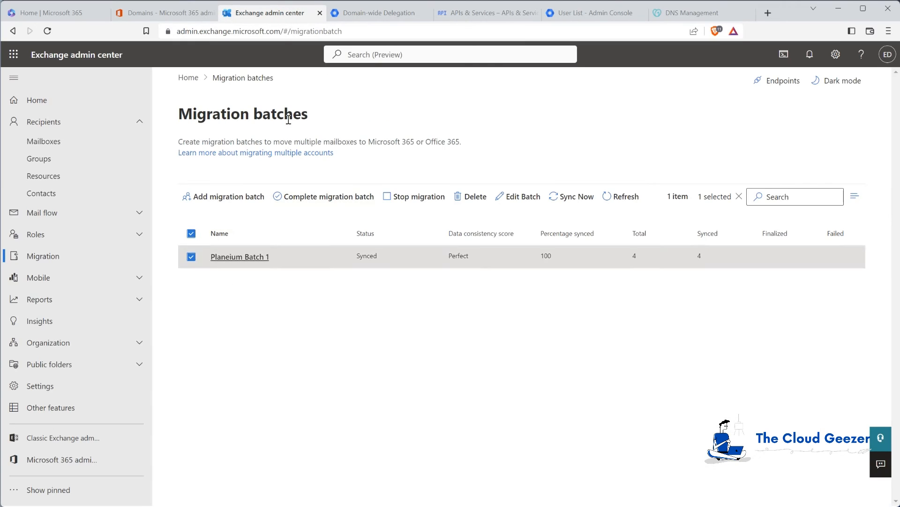
click(170, 16)
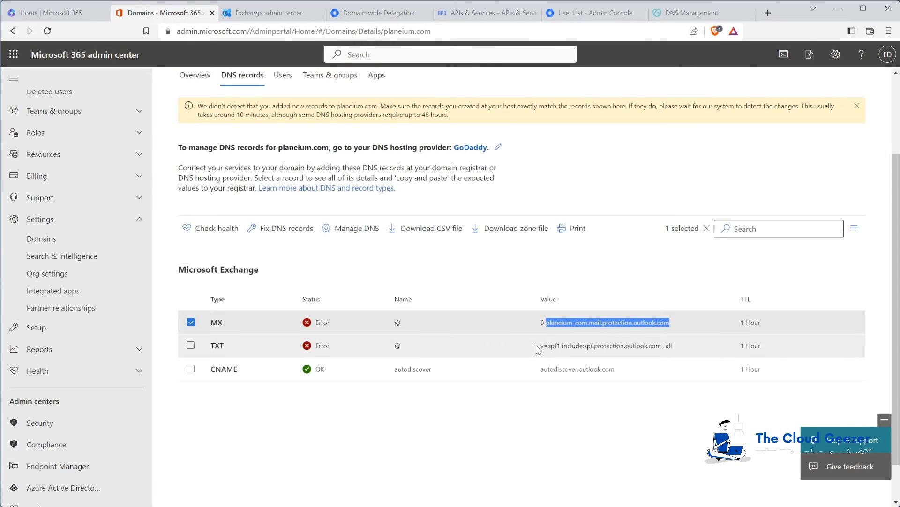
drag(543, 346, 680, 350)
key(ctrl+c)
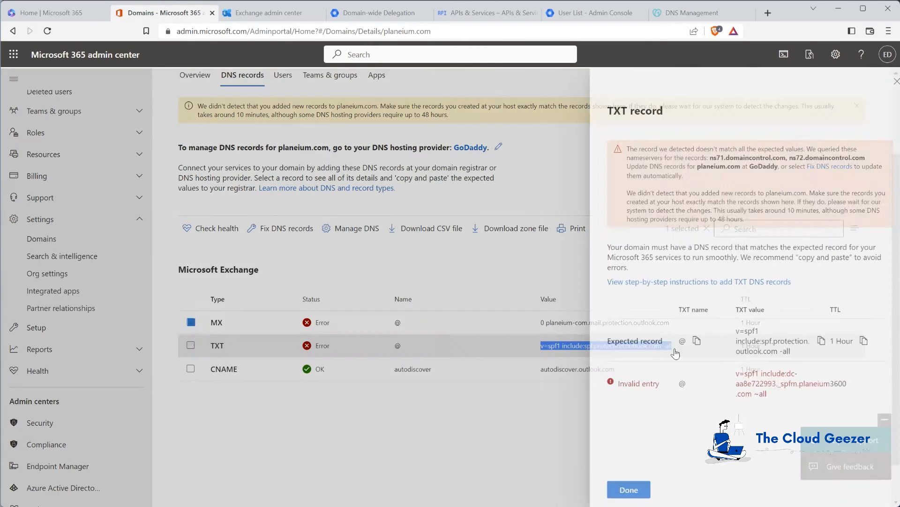
click(638, 490)
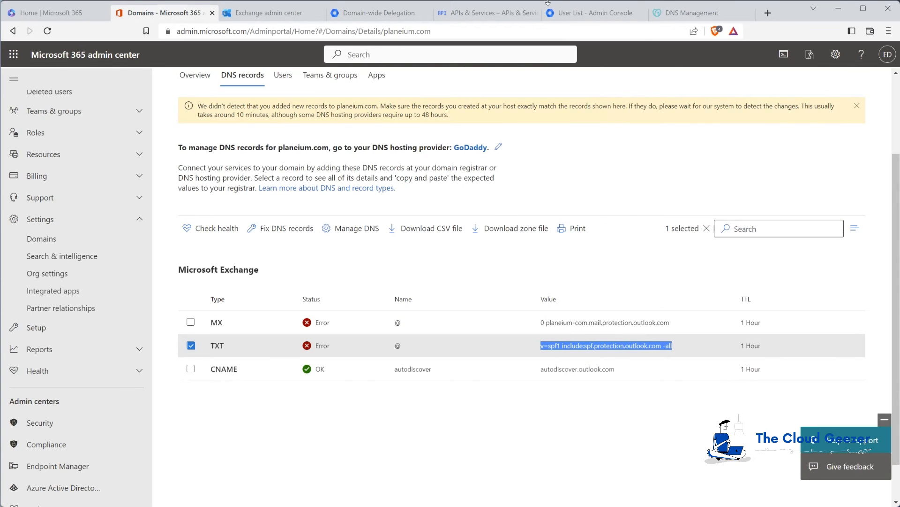
click(678, 18)
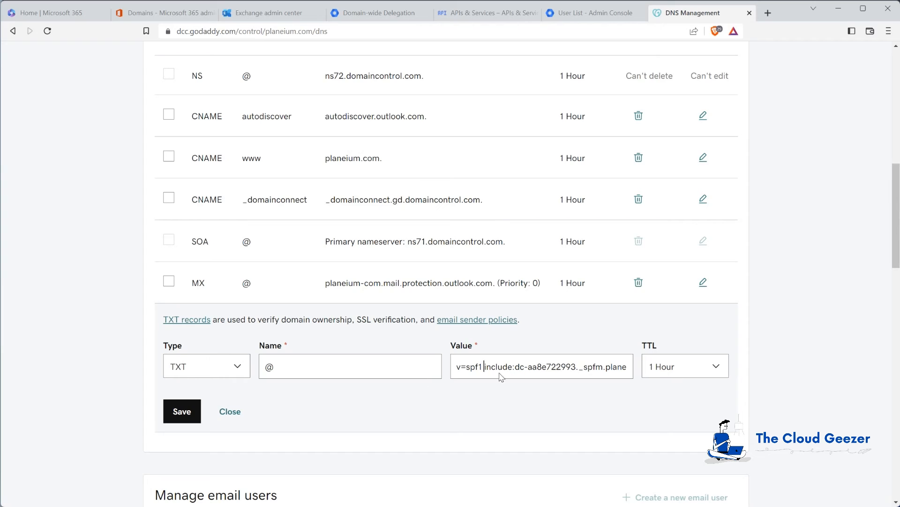
drag(458, 369, 647, 375)
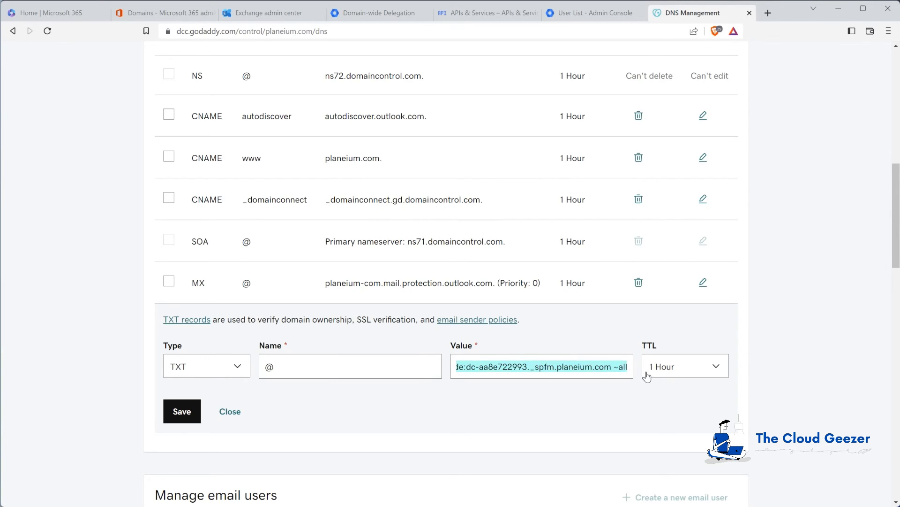
key(BackSpace)
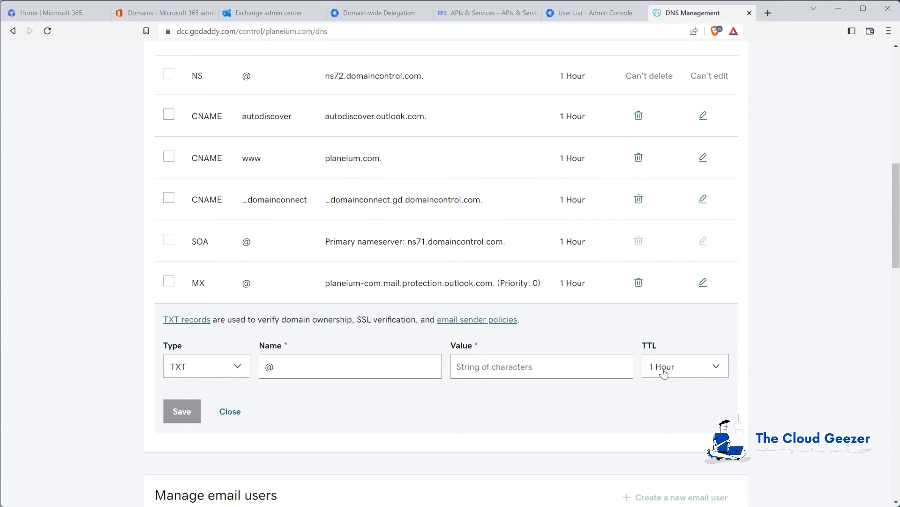
key(ctrl+v)
click(177, 412)
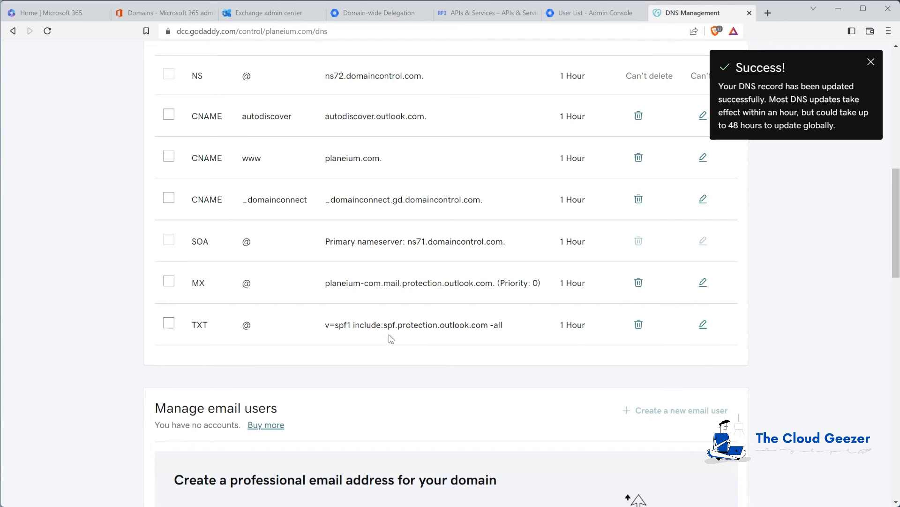
click(876, 63)
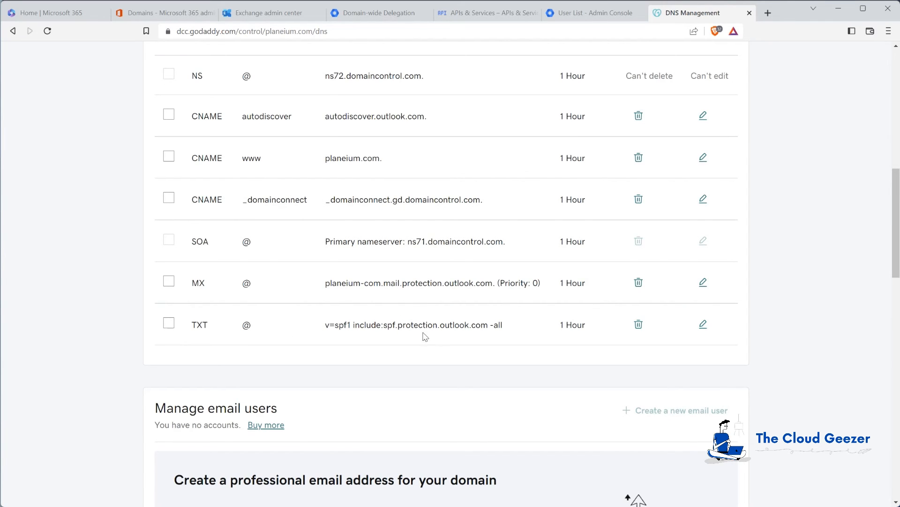
scroll(427, 338, up, 2)
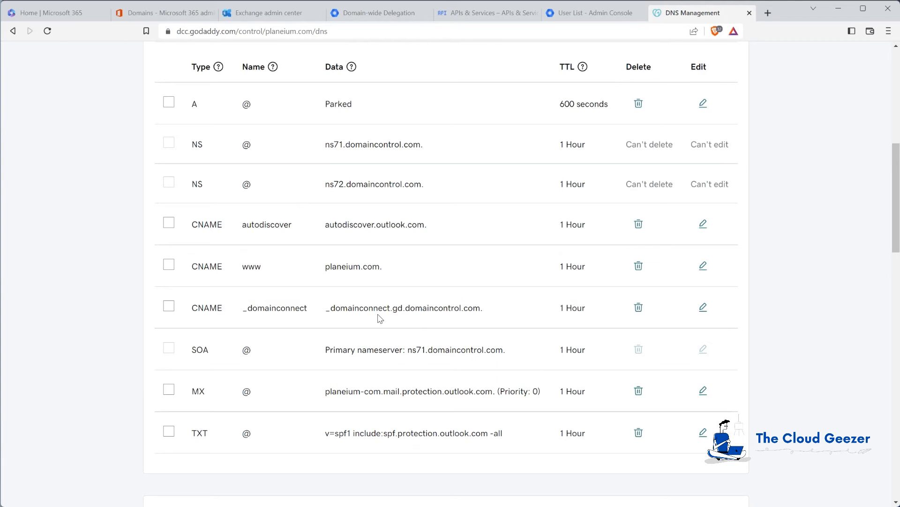
scroll(516, 356, down, 1)
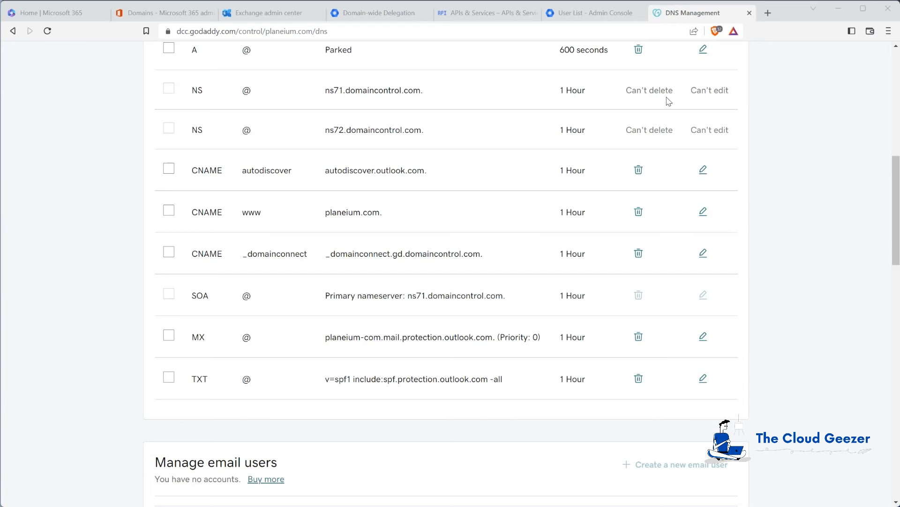
Load dnschecker.org in a new tab, declining its notification request
click(770, 15)
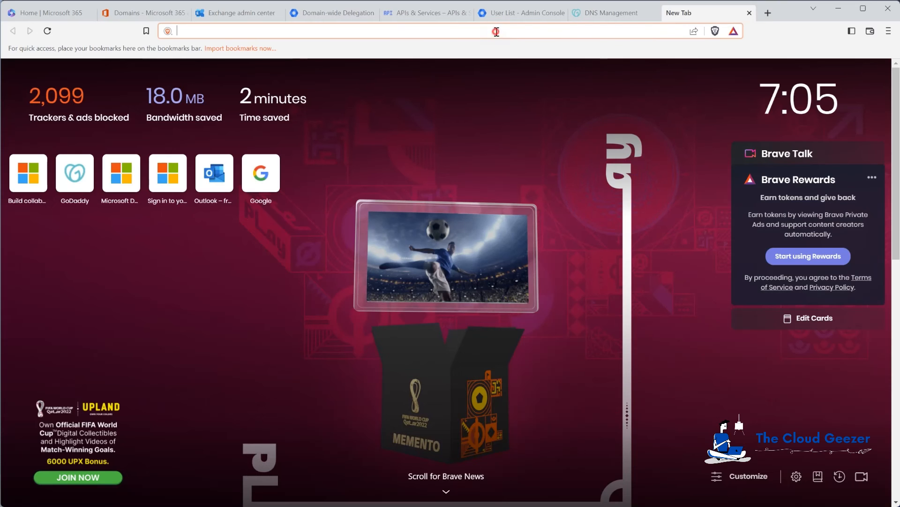
text(dnsch)
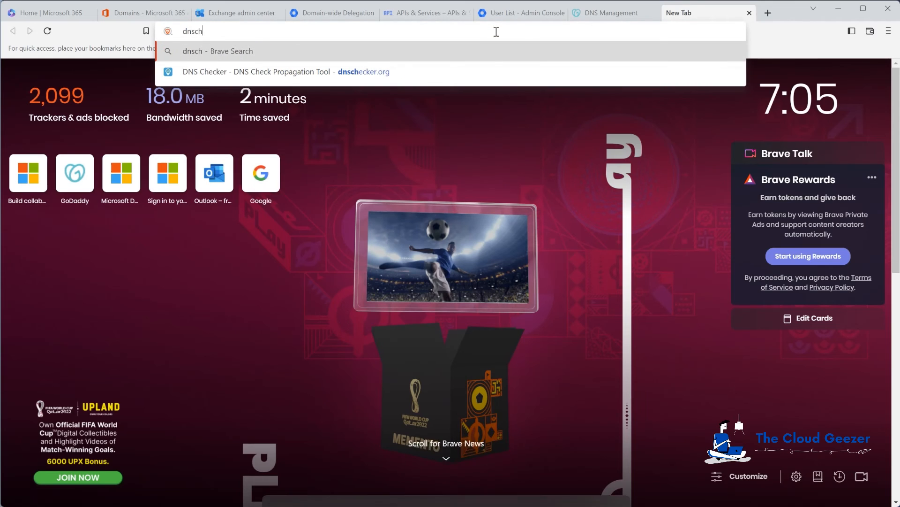
text(ec)
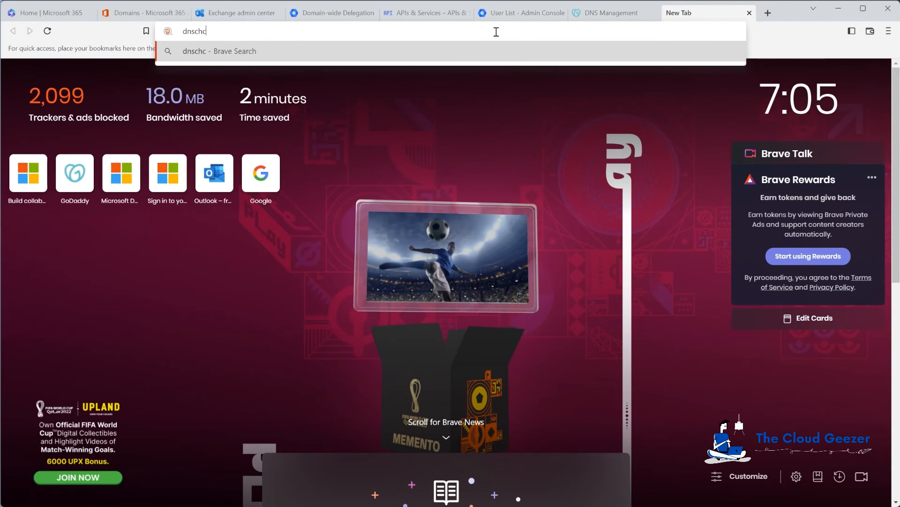
text(ker.org)
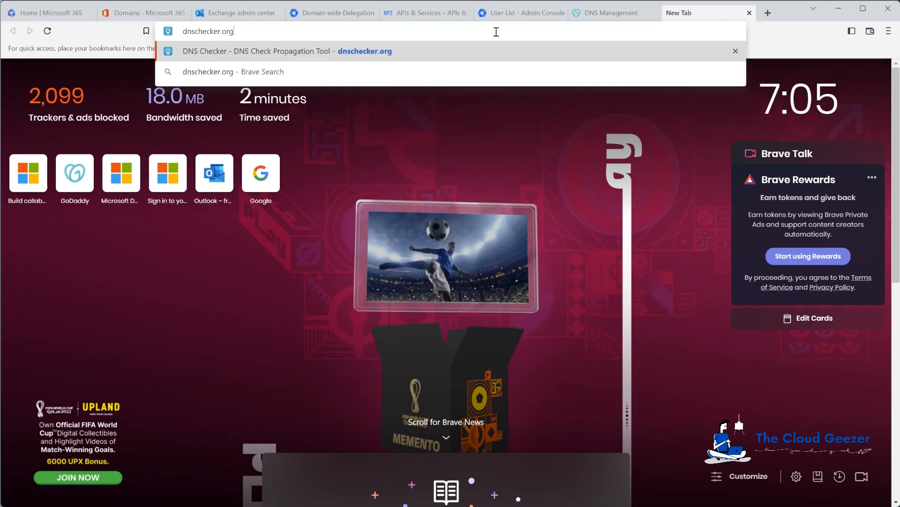
key(Return)
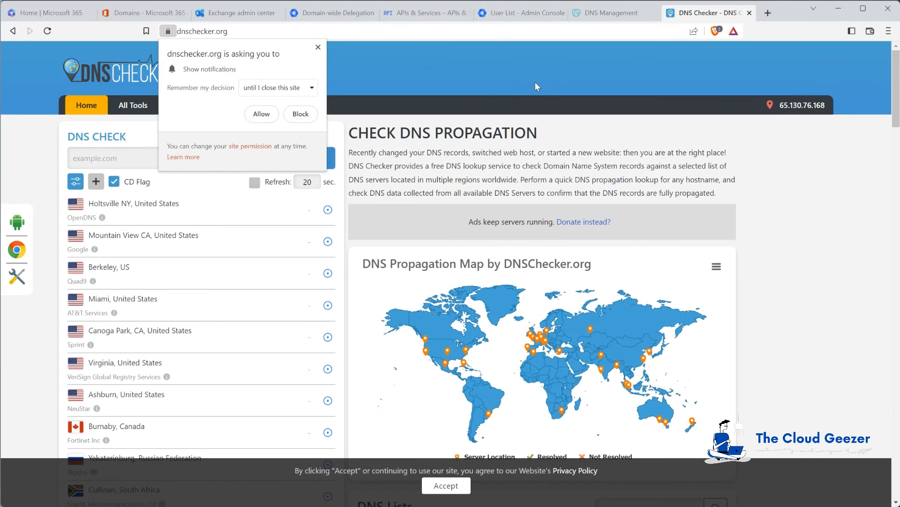
click(301, 115)
Run an MX lookup for planeium.com and review the worldwide results
click(114, 162)
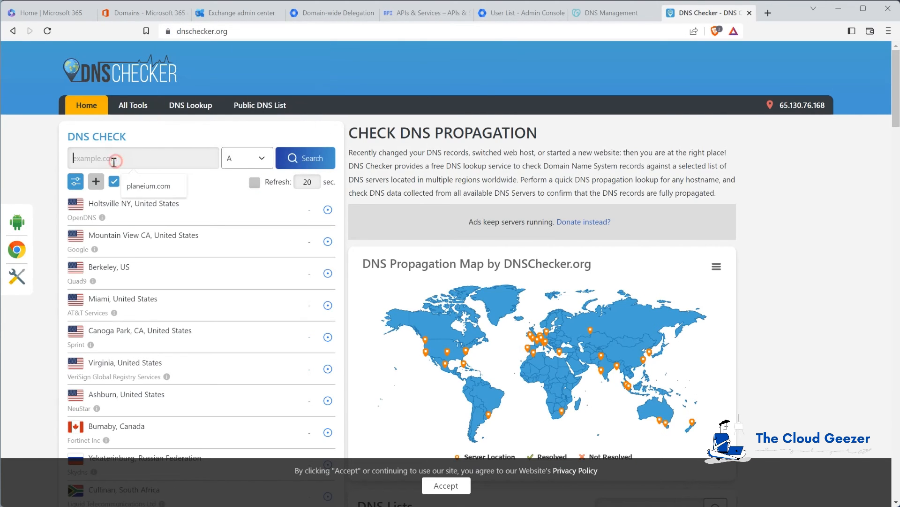
click(148, 186)
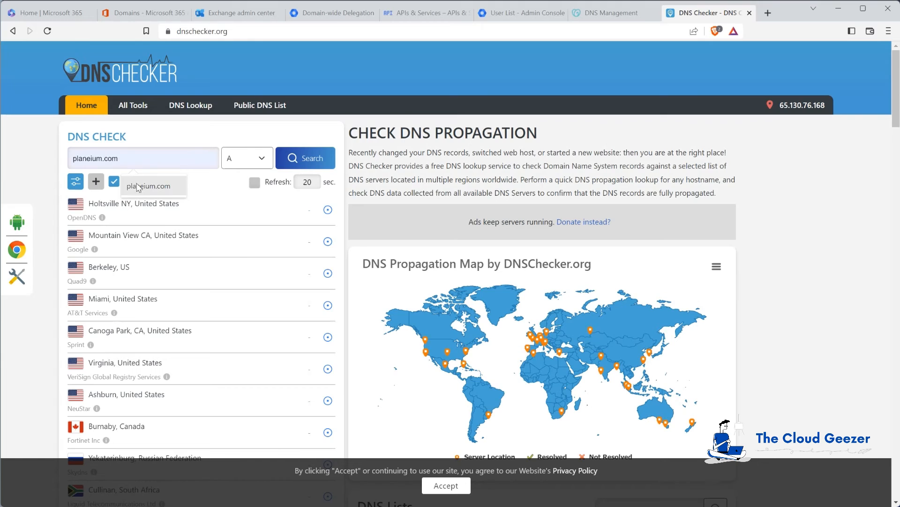
click(248, 158)
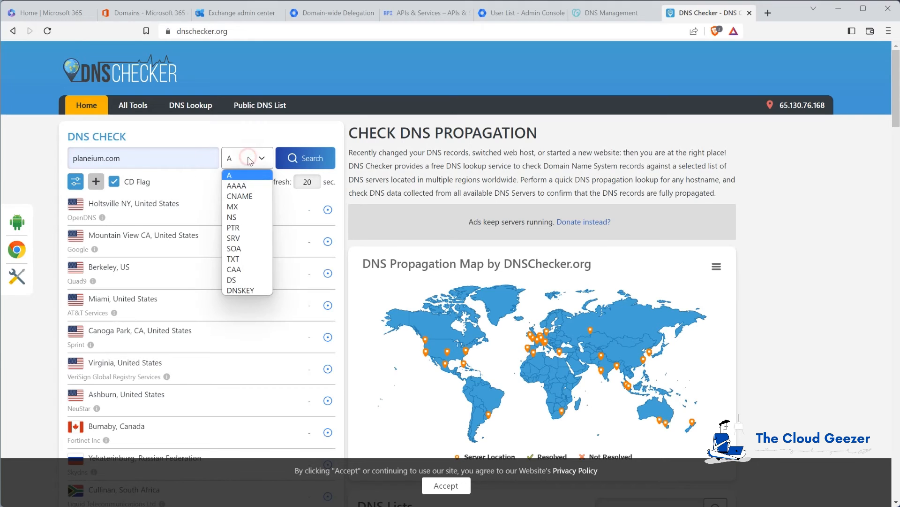
click(235, 206)
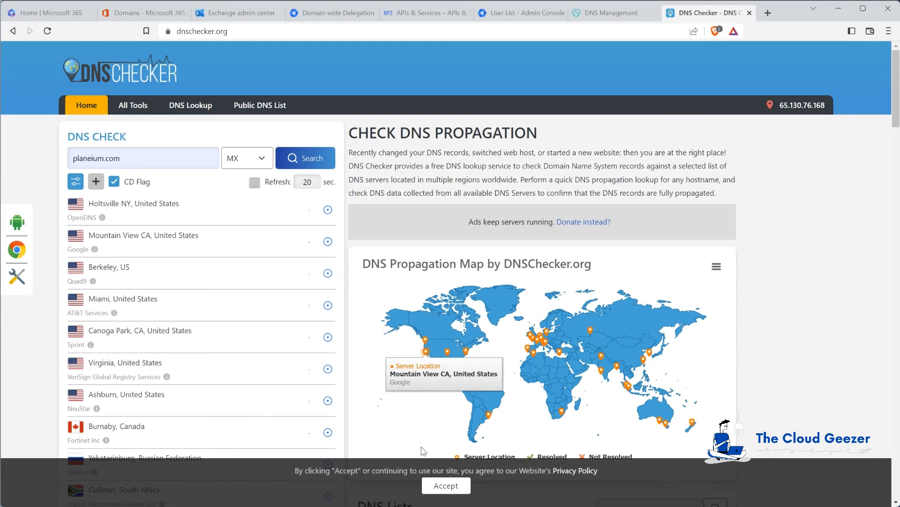
click(430, 486)
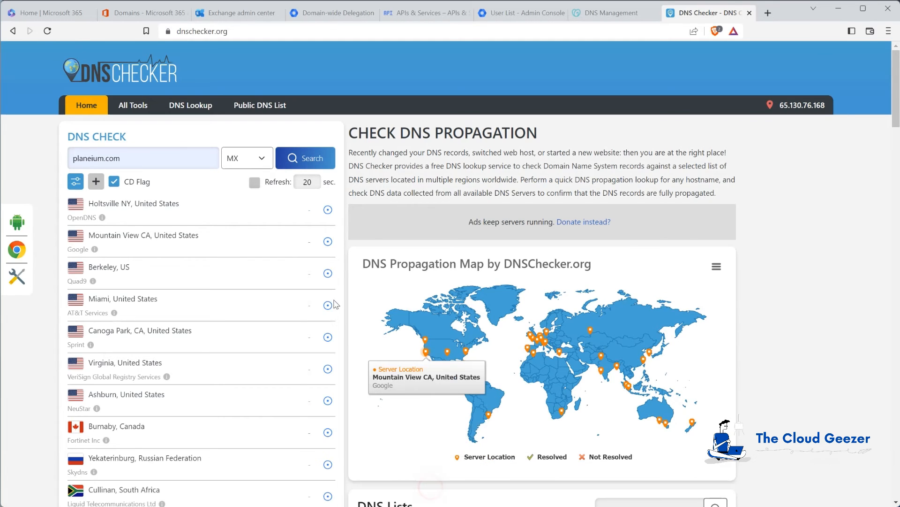
click(313, 159)
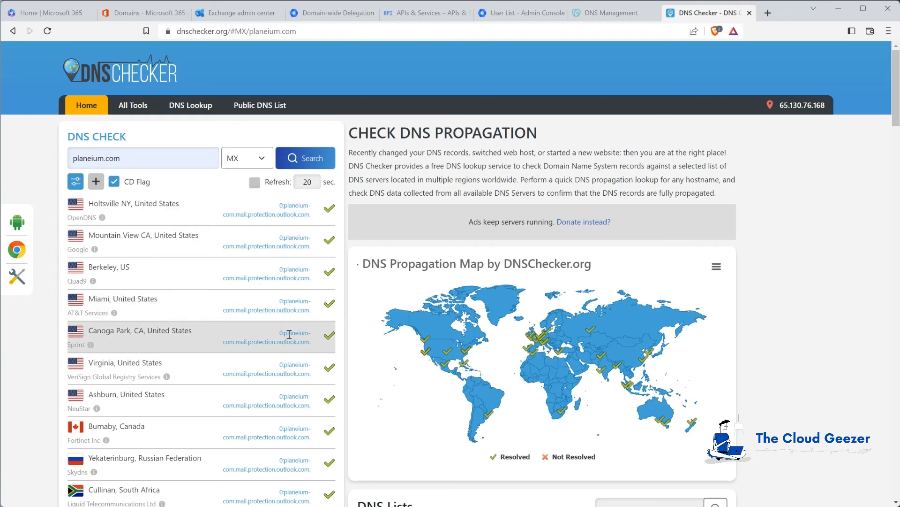
scroll(298, 362, down, 5)
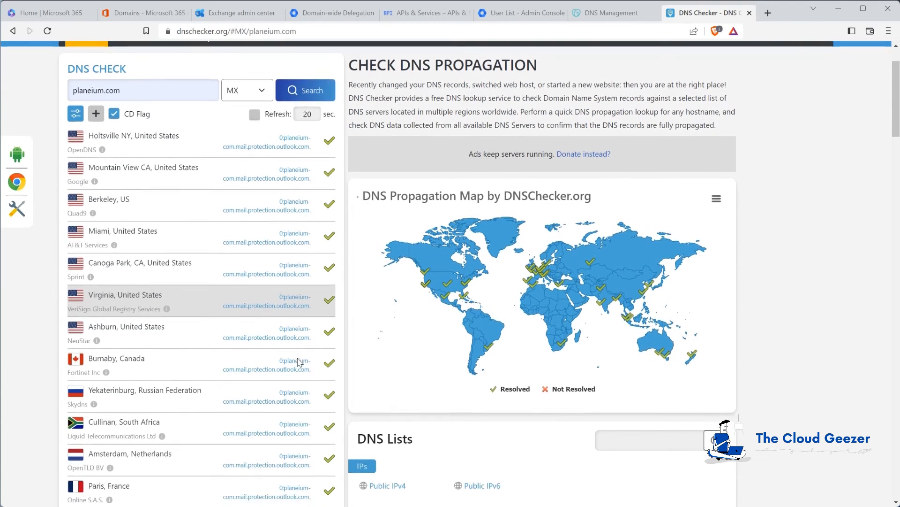
scroll(299, 358, down, 5)
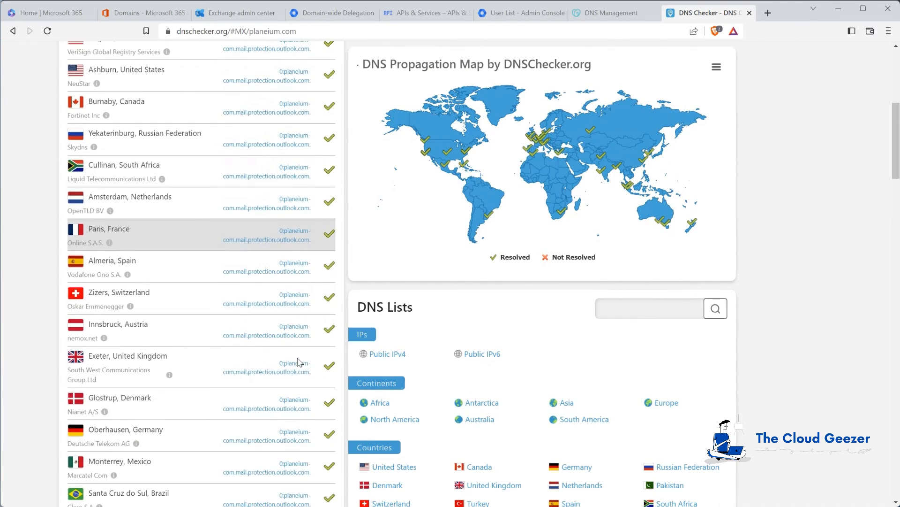
scroll(298, 358, down, 7)
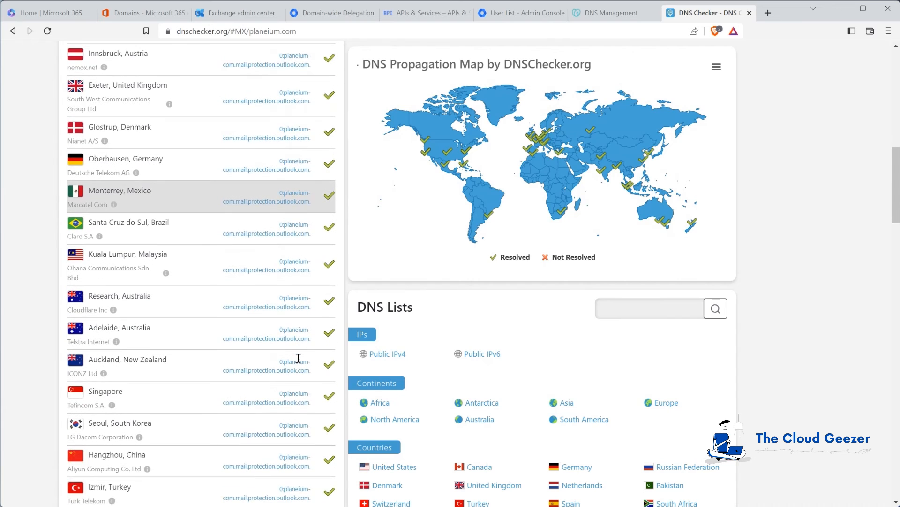
scroll(298, 358, down, 3)
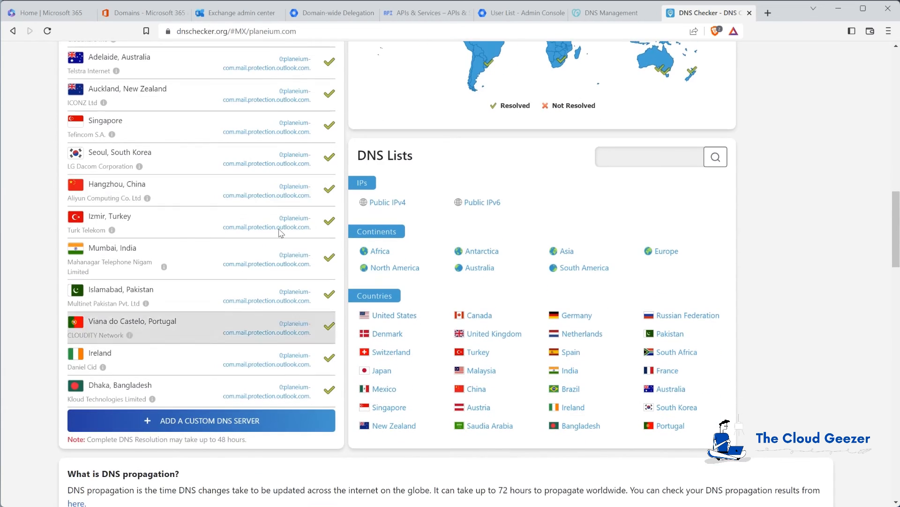
scroll(280, 249, up, 10)
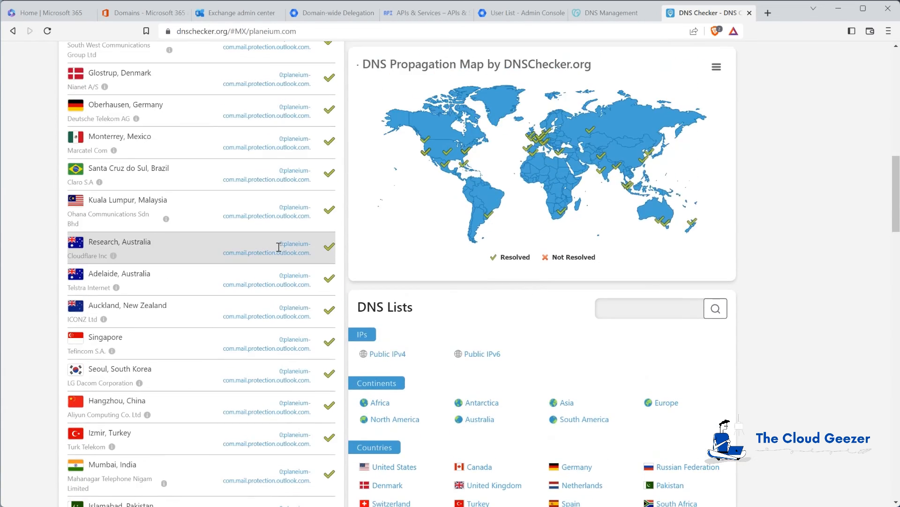
scroll(277, 254, up, 5)
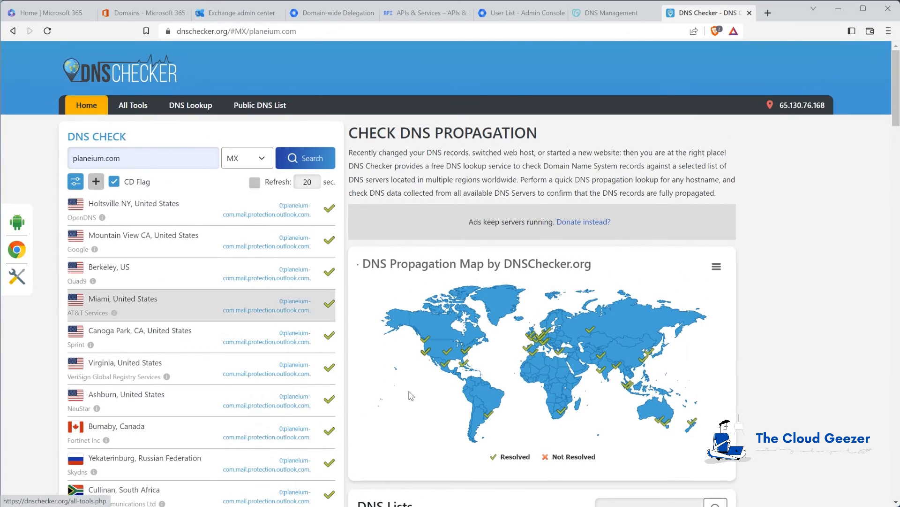
Send a 'Test Email' message reading 'Hi There,' to the user's planeium.com mailbox
click(749, 13)
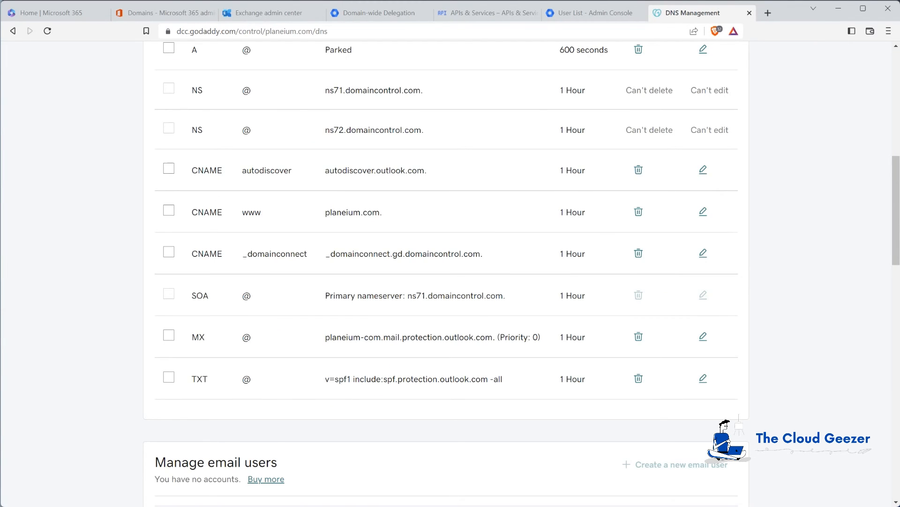
drag(899, 239, 426, 102)
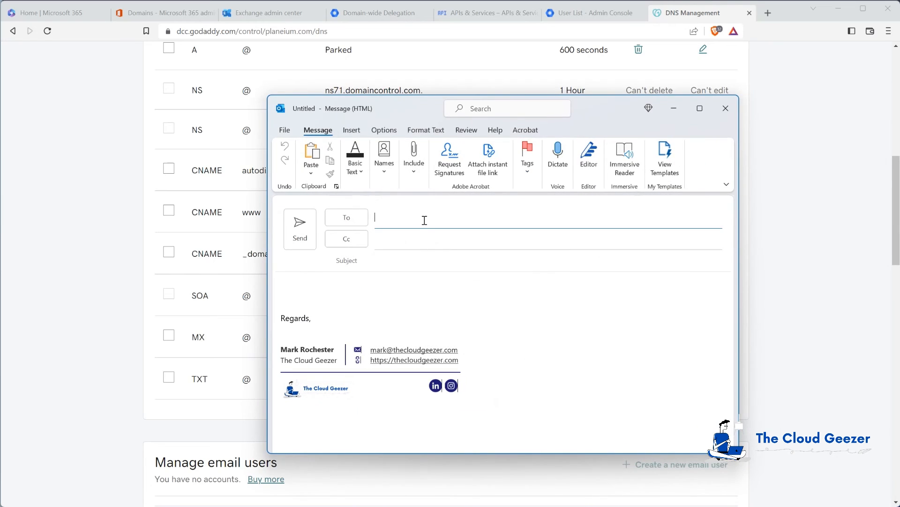
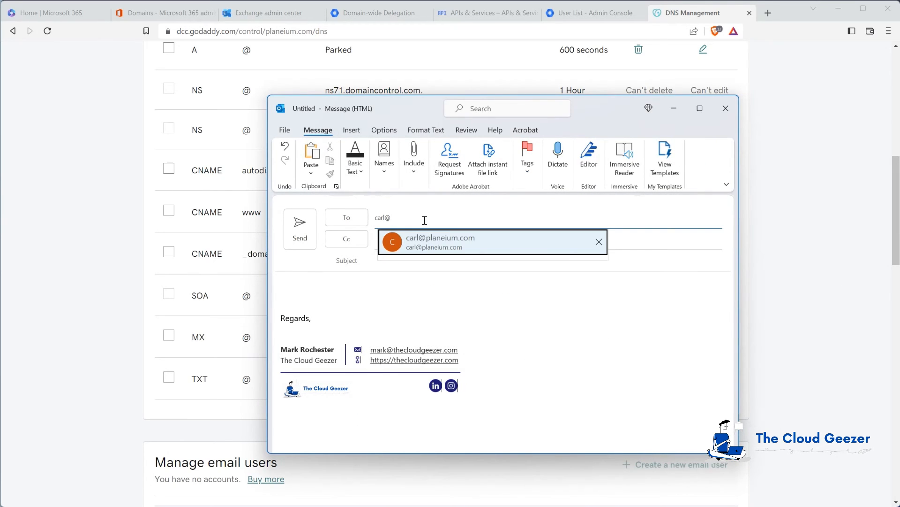
click(405, 259)
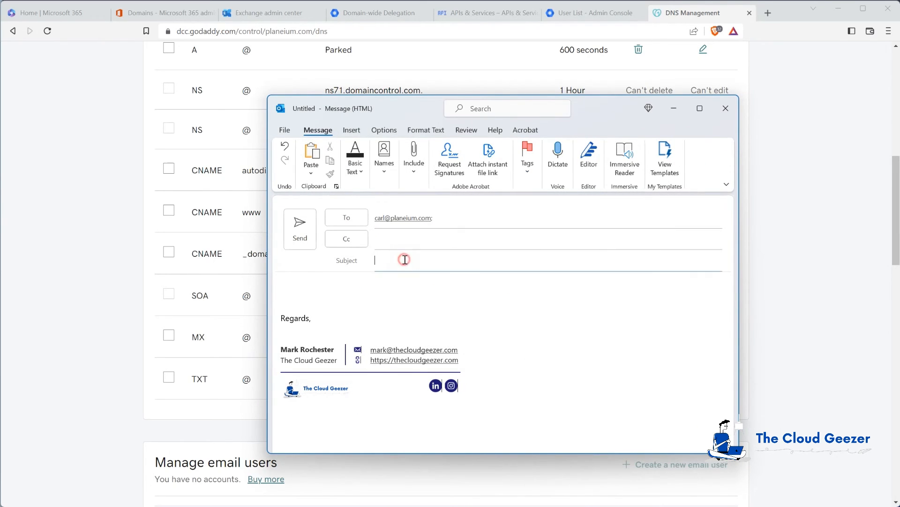
text(Test Email)
key(Tab)
text(Hi There)
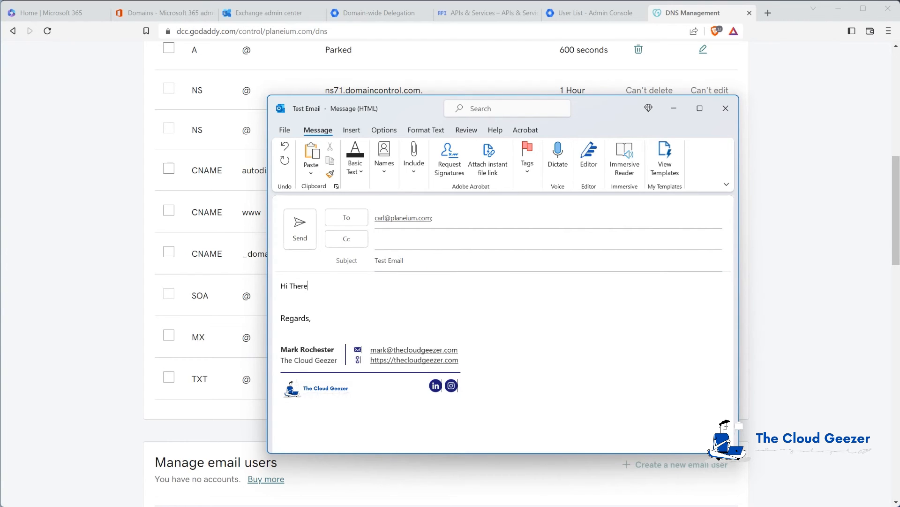
text(,)
key(Return)
key(Return)
key(Delete)
click(300, 227)
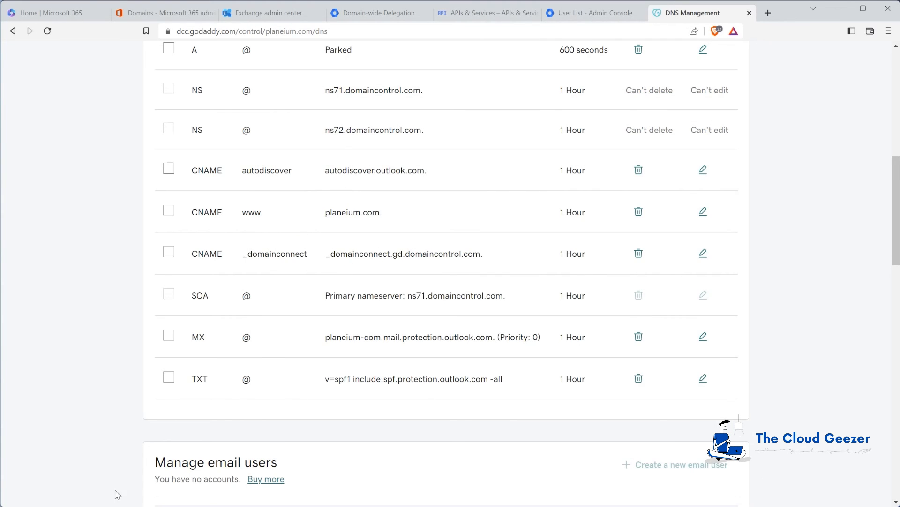
mouse_move(118, 503)
click(164, 492)
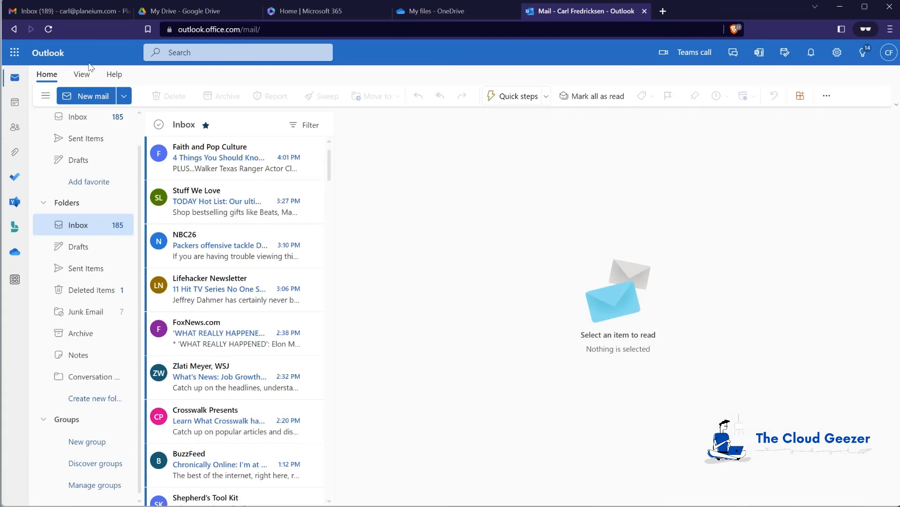
Confirm the Test Email reached the Outlook on the web inbox, not Gmail, and open it
click(84, 12)
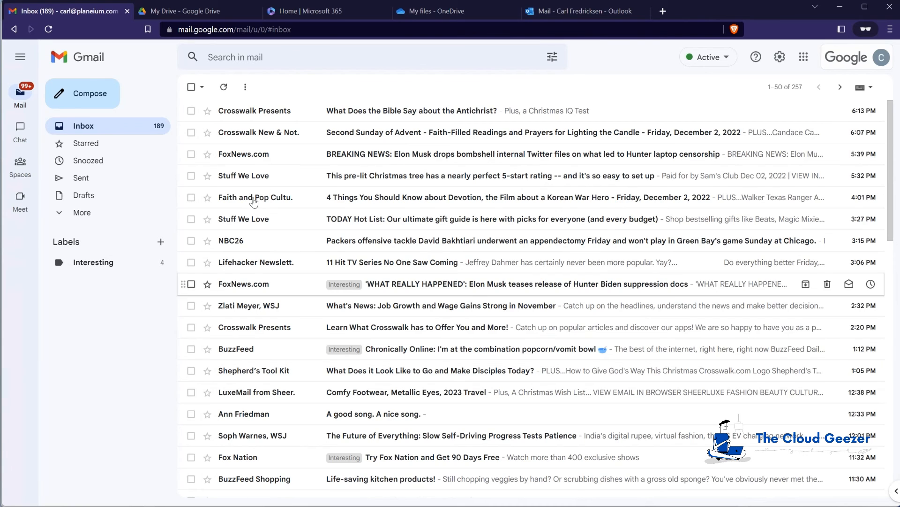
click(590, 14)
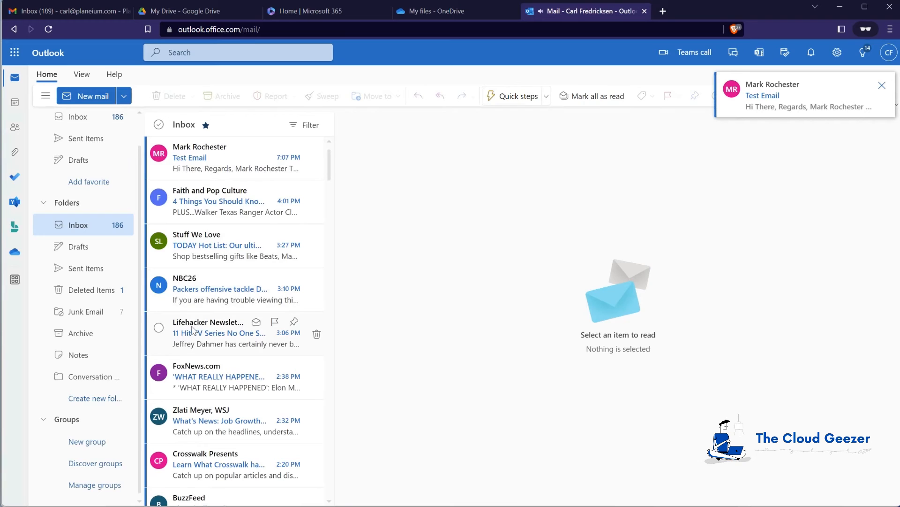
click(200, 157)
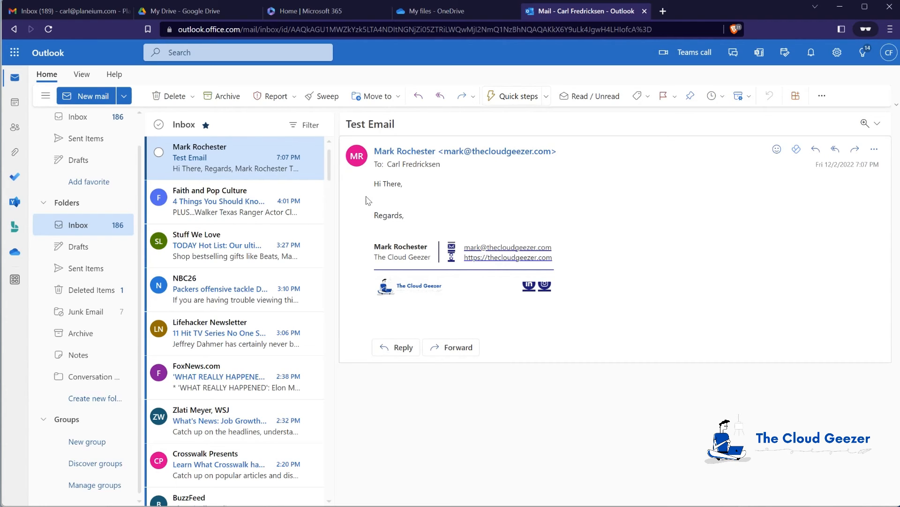
click(78, 11)
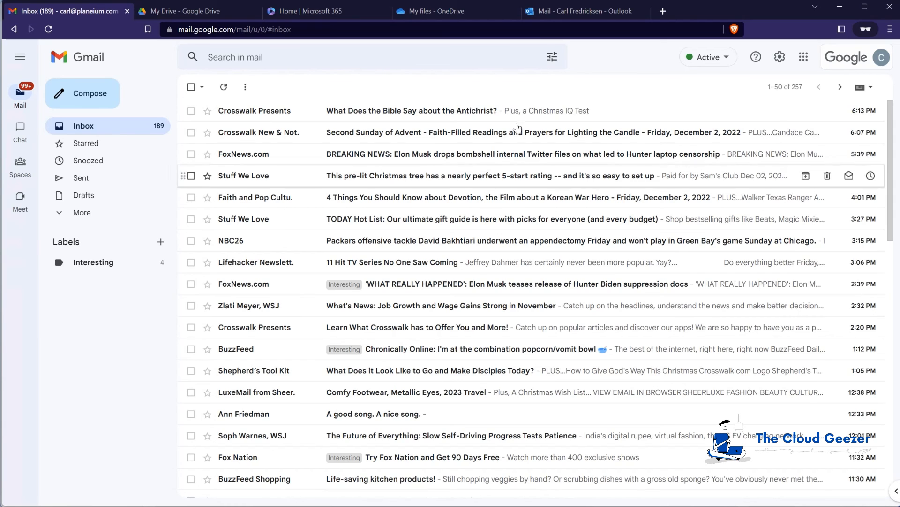
click(563, 11)
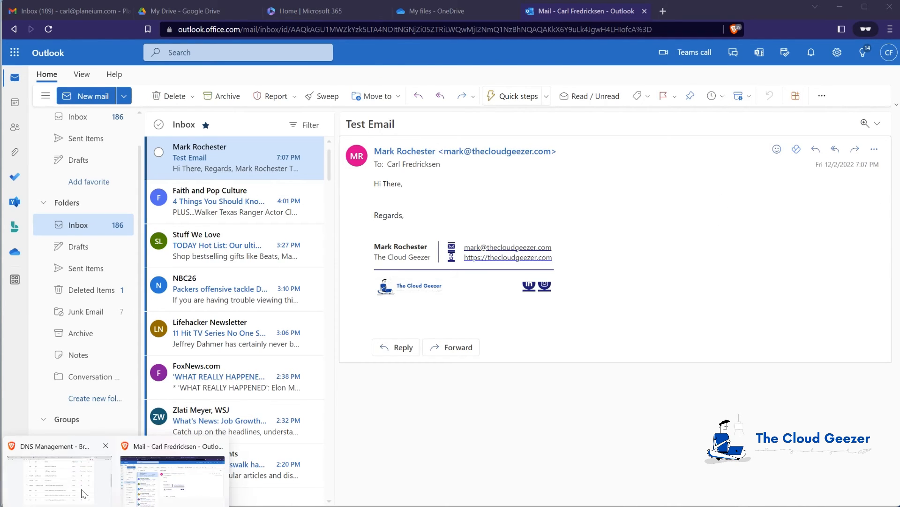
click(81, 491)
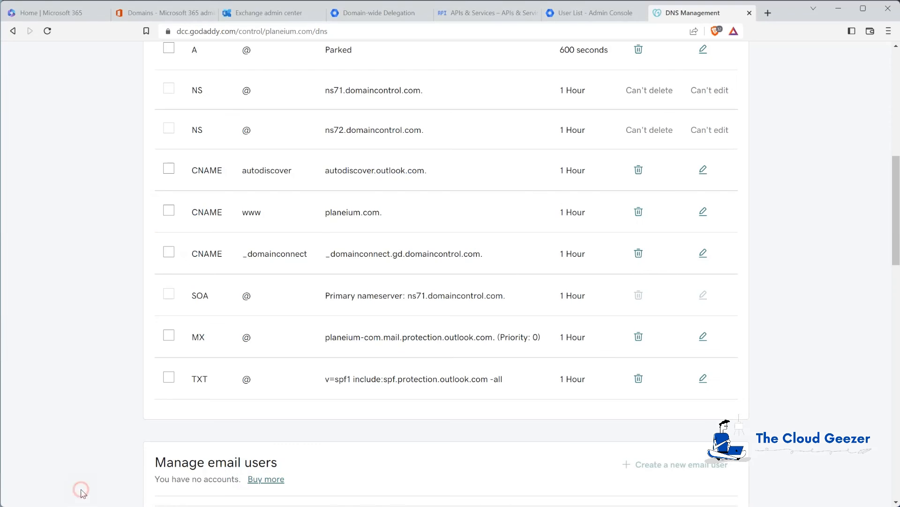
Refresh the batch list and complete the Planeium Batch 1 migration batch
click(749, 13)
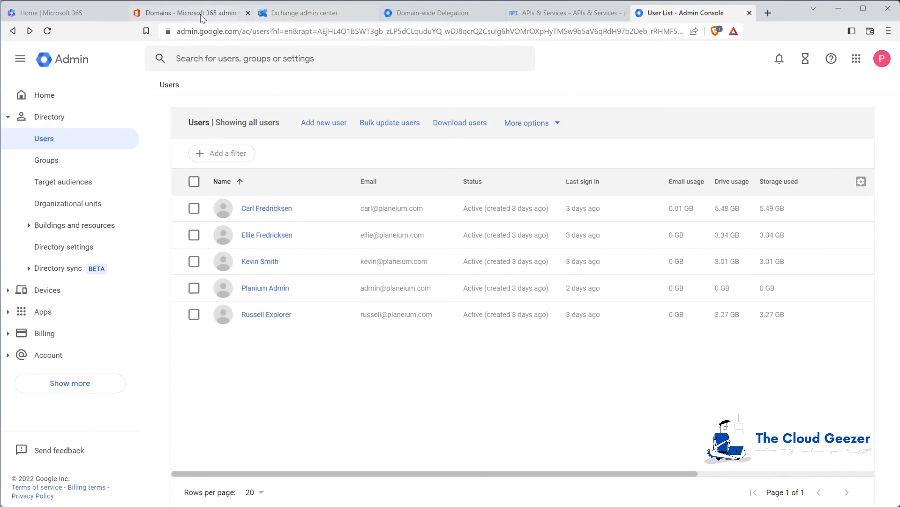
click(281, 13)
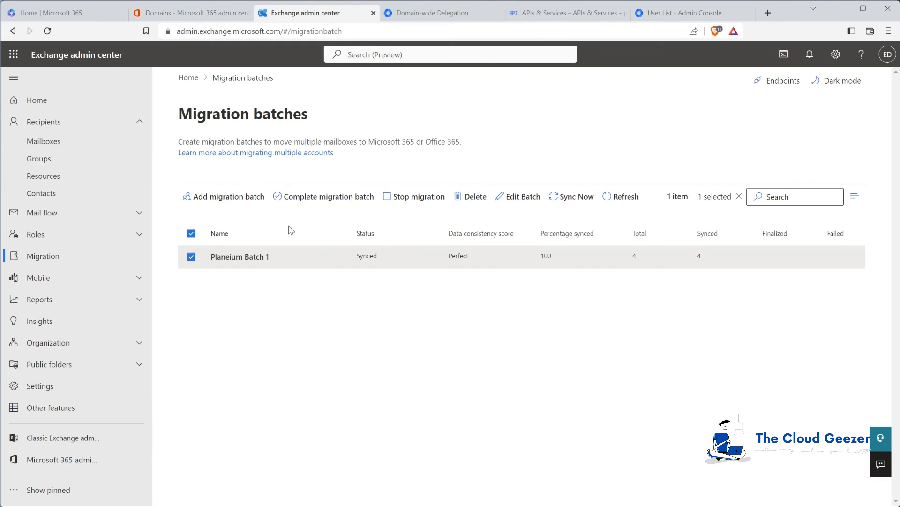
click(191, 257)
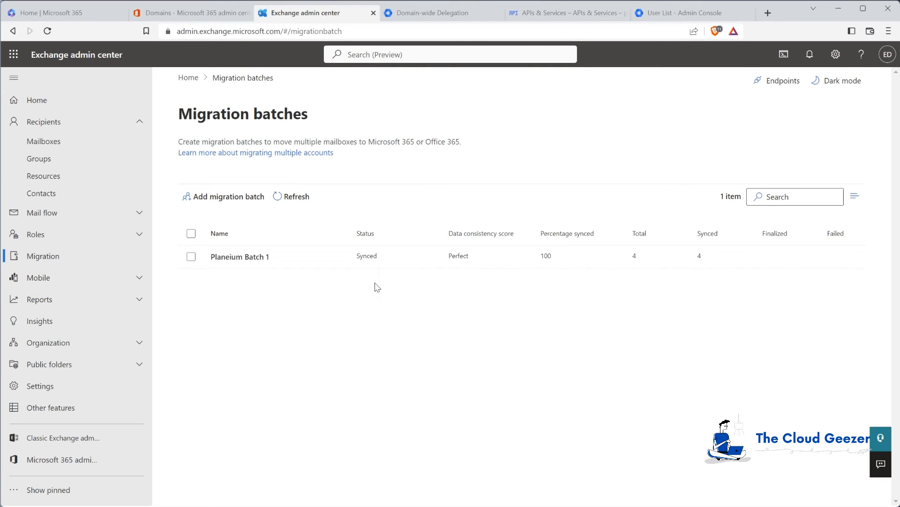
click(291, 196)
click(192, 257)
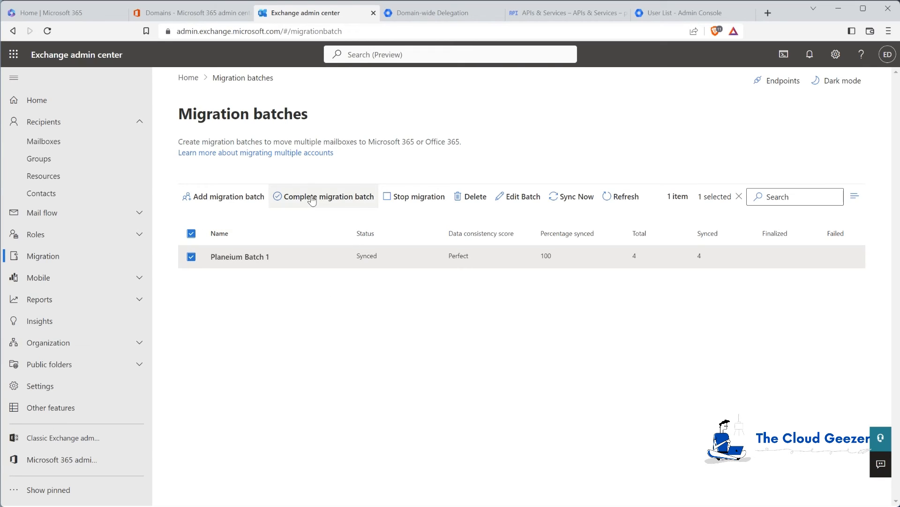
click(312, 199)
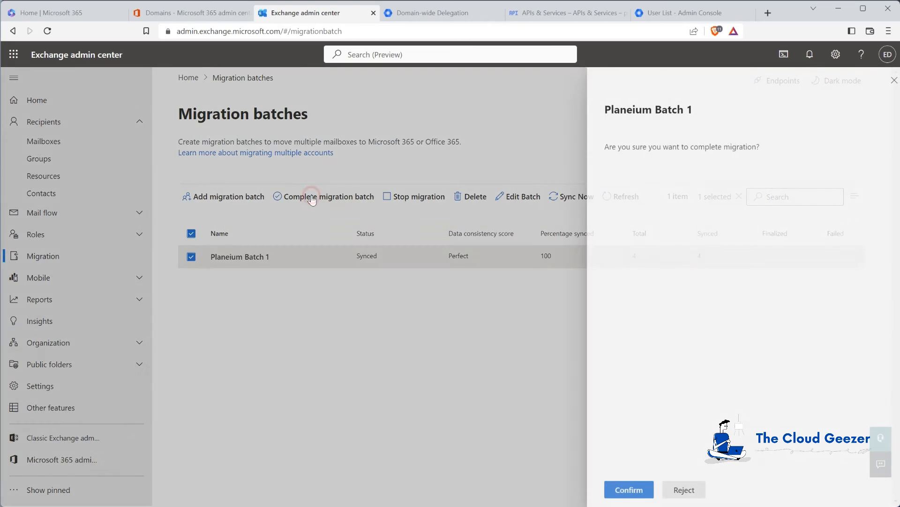
click(634, 490)
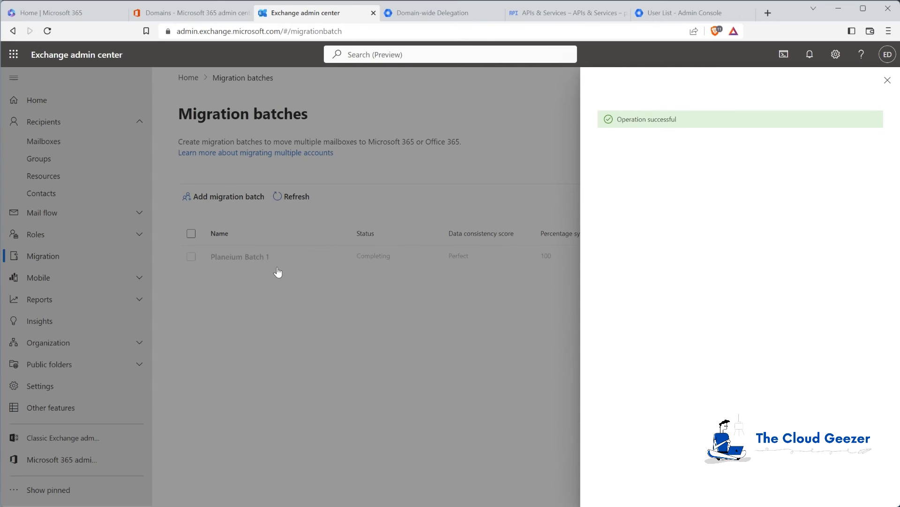
Bring up the Outlook browser window and go to its Gmail inbox tab
mouse_move(116, 506)
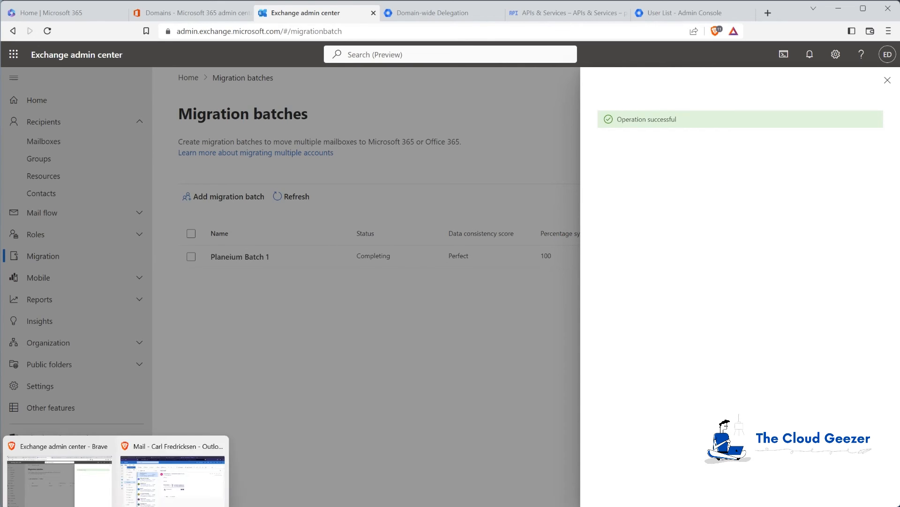
click(150, 490)
click(90, 12)
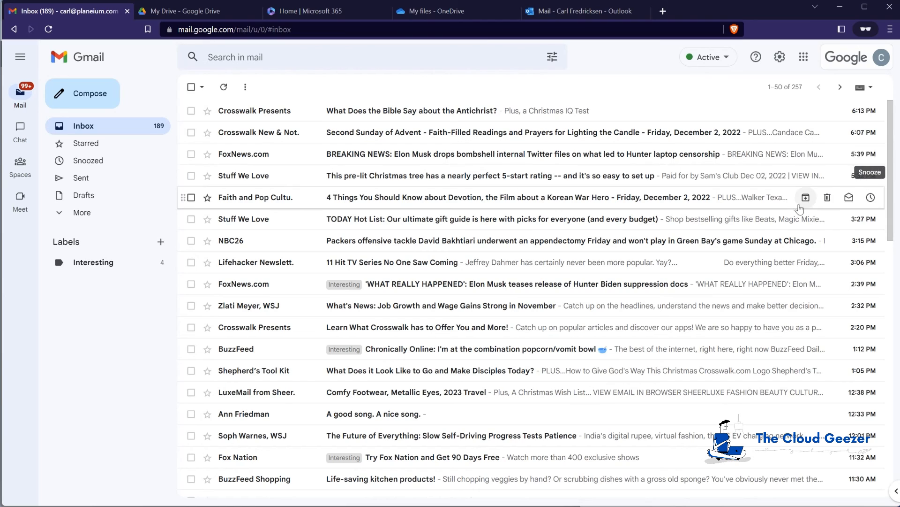
Flip between the Outlook and Gmail tabs, ending back on the Outlook mailbox
click(599, 6)
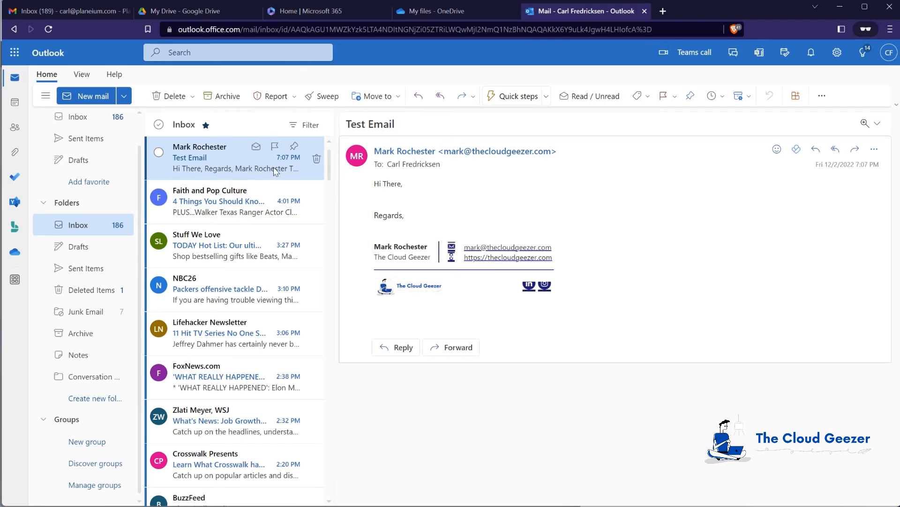
click(82, 8)
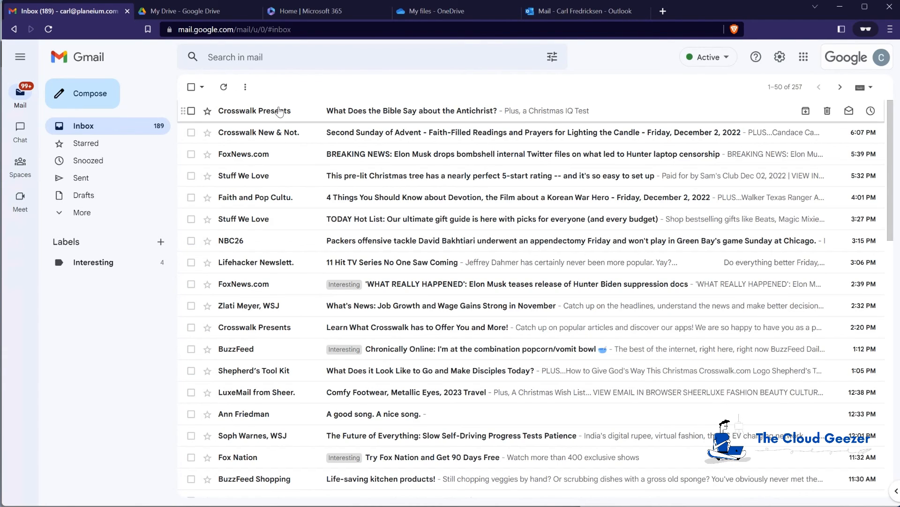
mouse_move(280, 111)
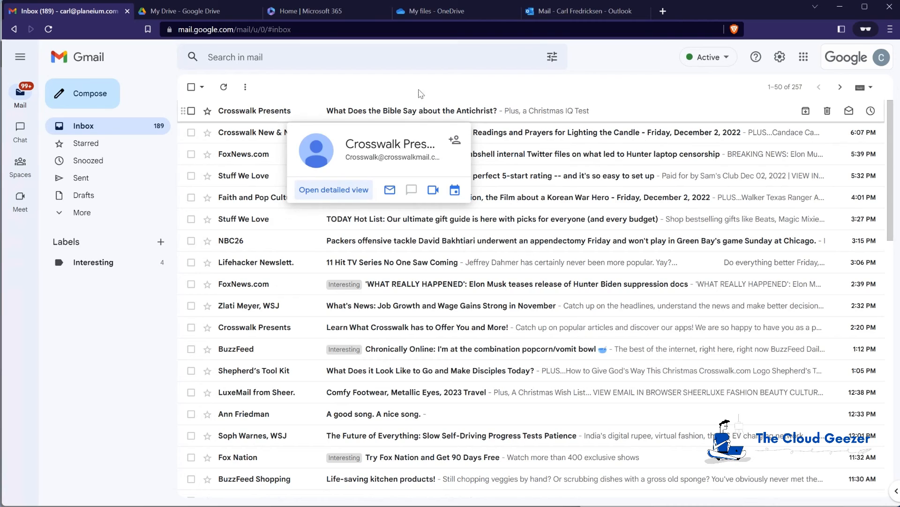
click(585, 10)
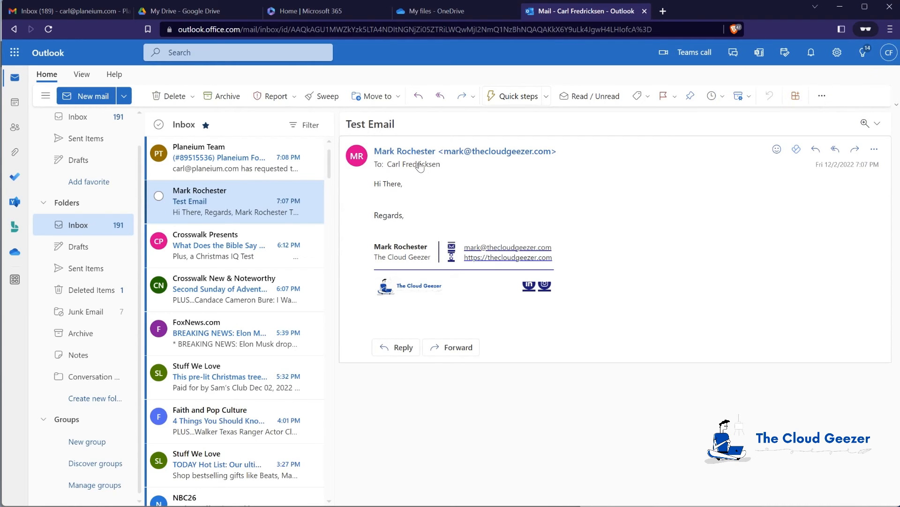
Open the Planeium Forwarding Confirmation email and follow its Gmail confirmation link
click(201, 159)
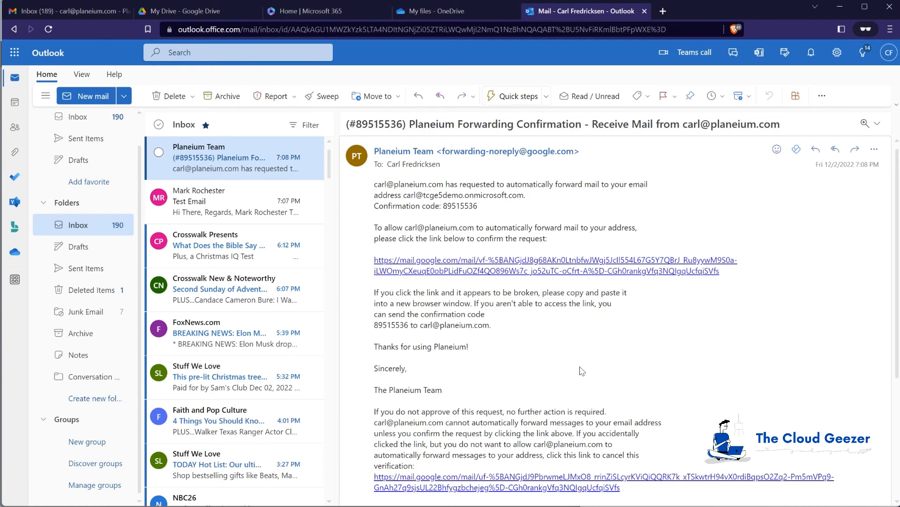
drag(405, 196, 530, 202)
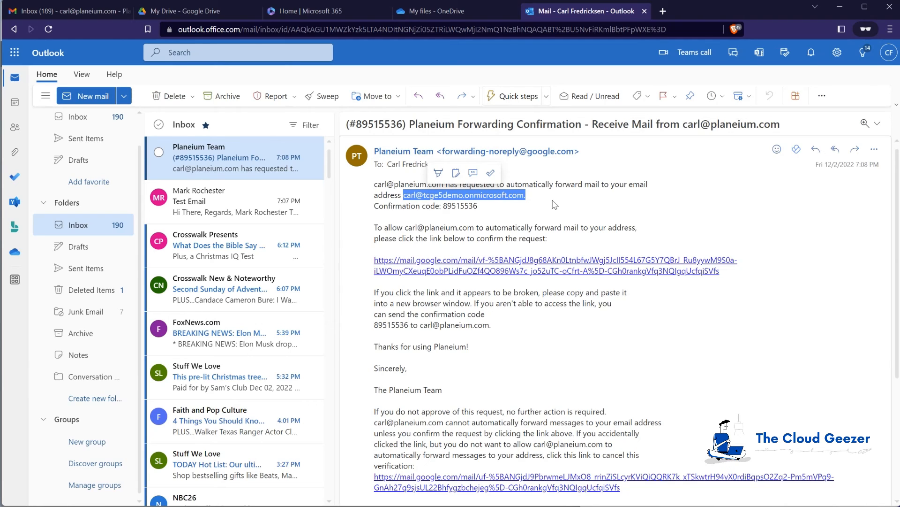
click(526, 207)
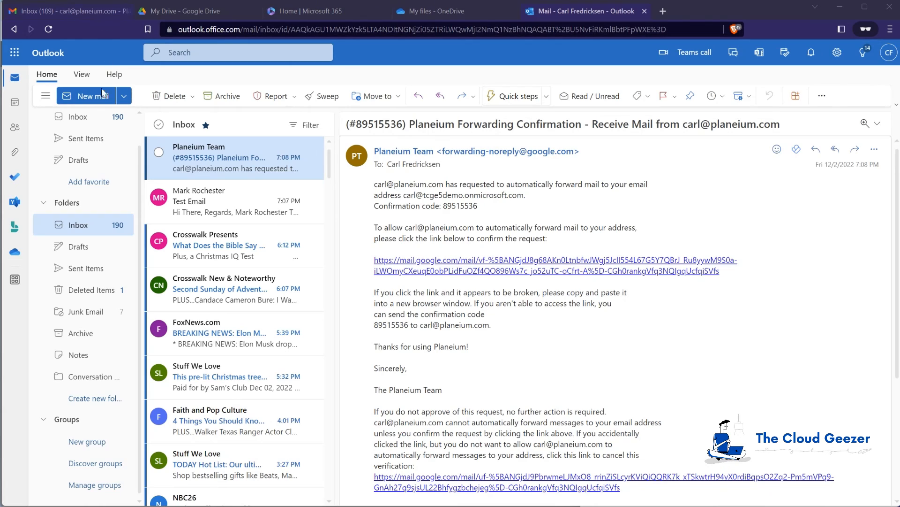
click(454, 259)
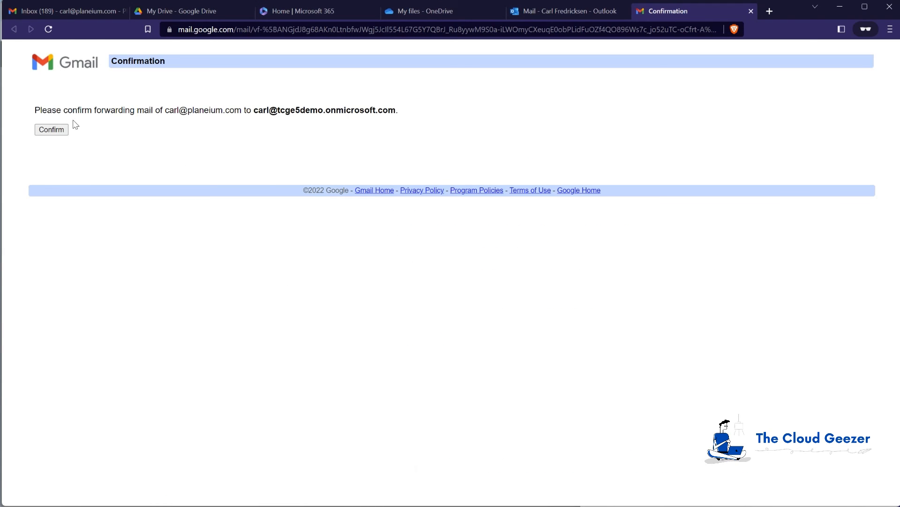
Approve Gmail forwarding to the Microsoft 365 address and return to the Gmail inbox
click(51, 130)
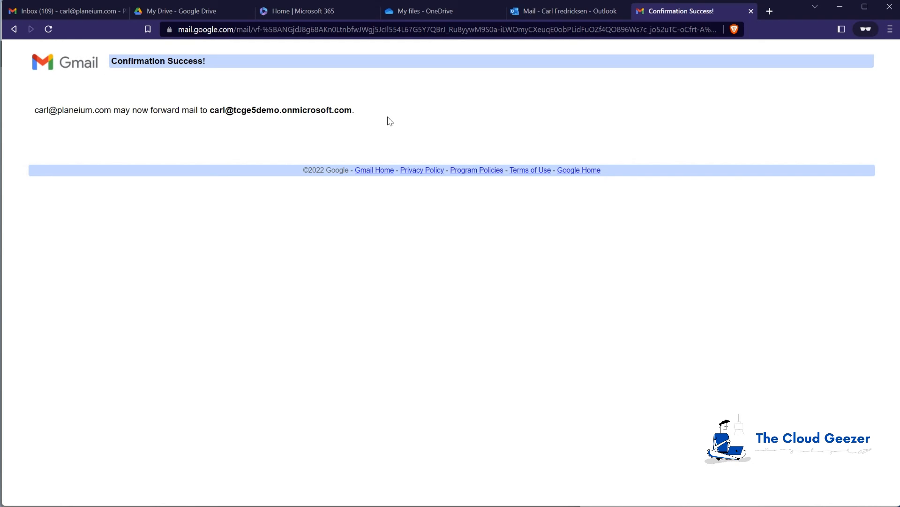
click(191, 10)
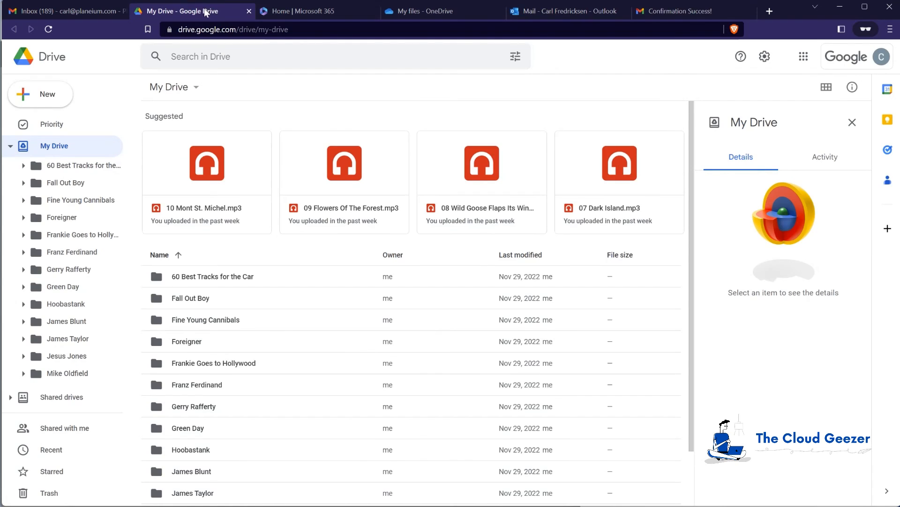
click(75, 10)
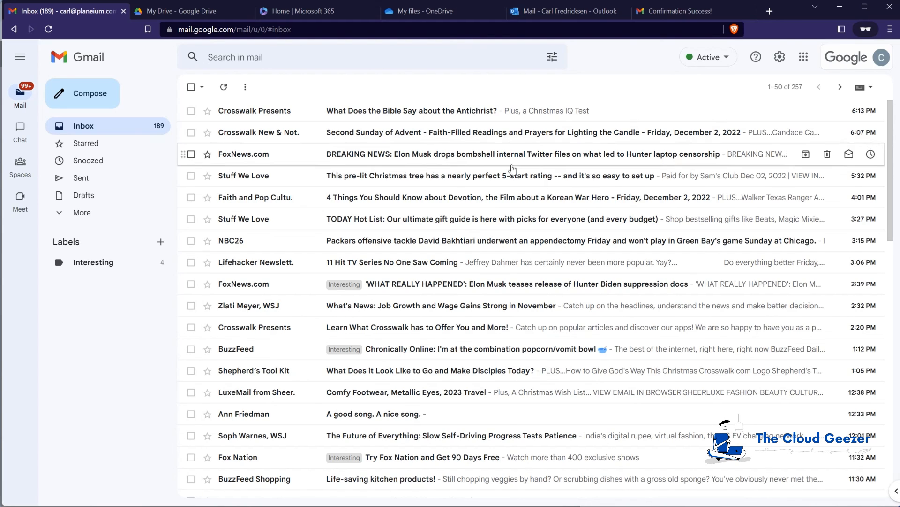
Check Forwarding and POP/IMAP shows forwarding active, keeping Gmail's copy in the Inbox
click(782, 57)
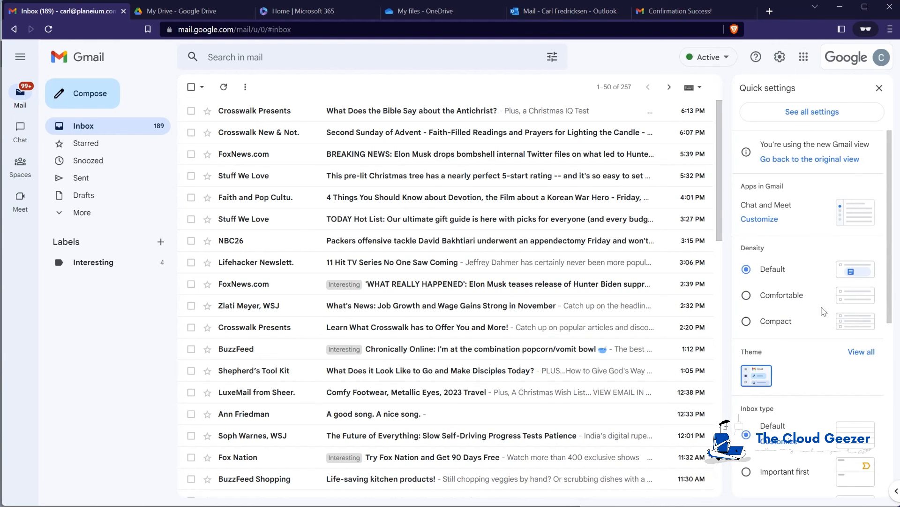
scroll(811, 333, down, 1)
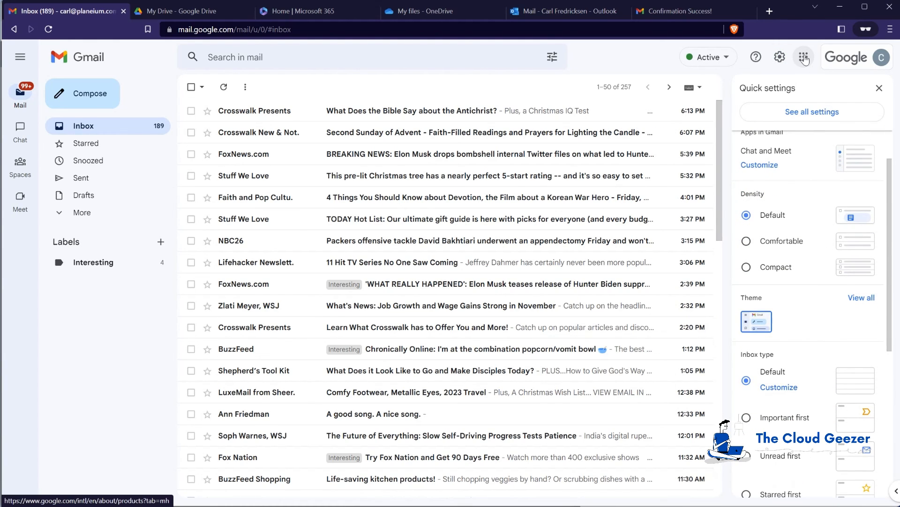
click(850, 117)
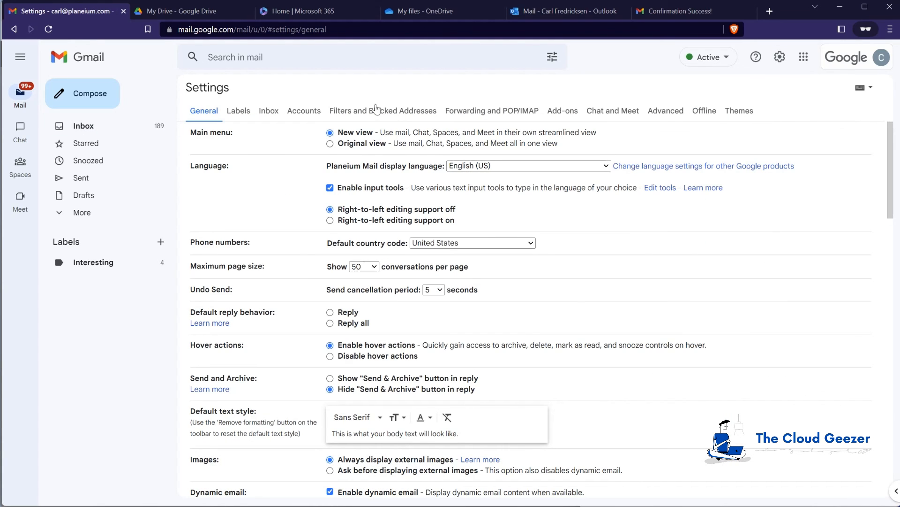
click(479, 110)
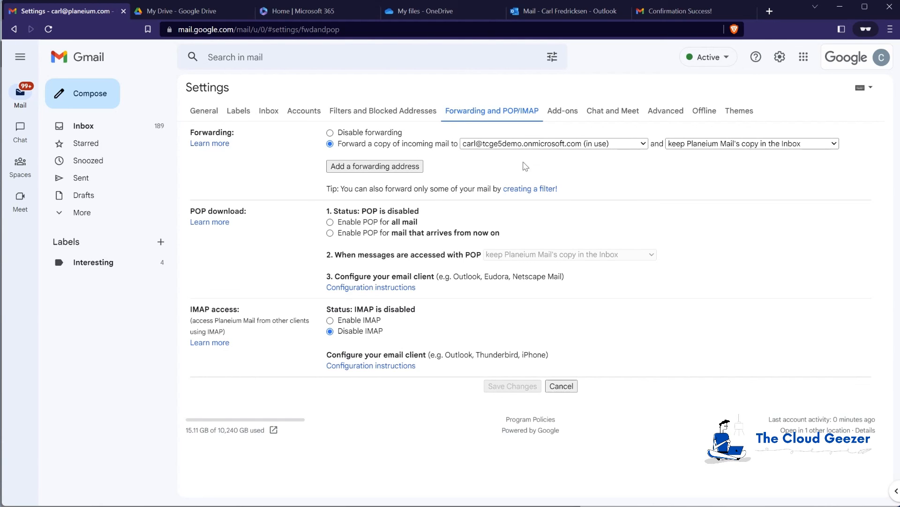
click(708, 148)
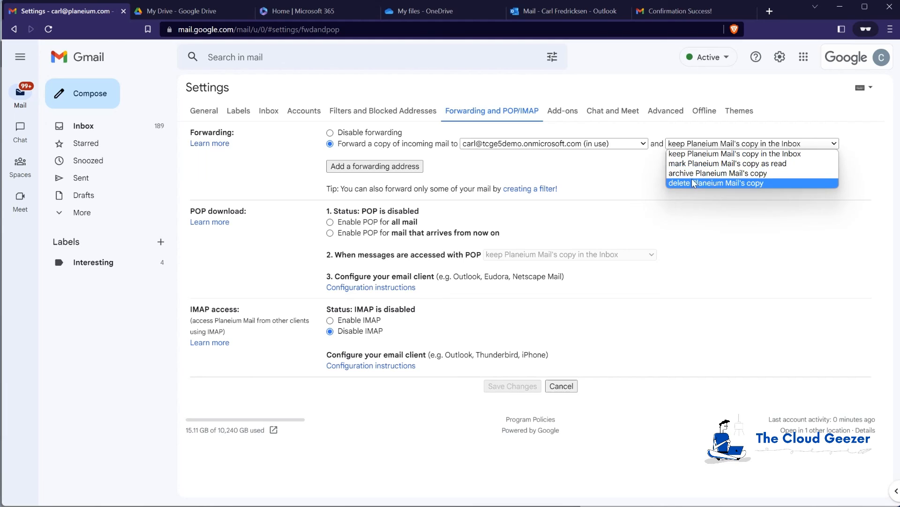
click(623, 163)
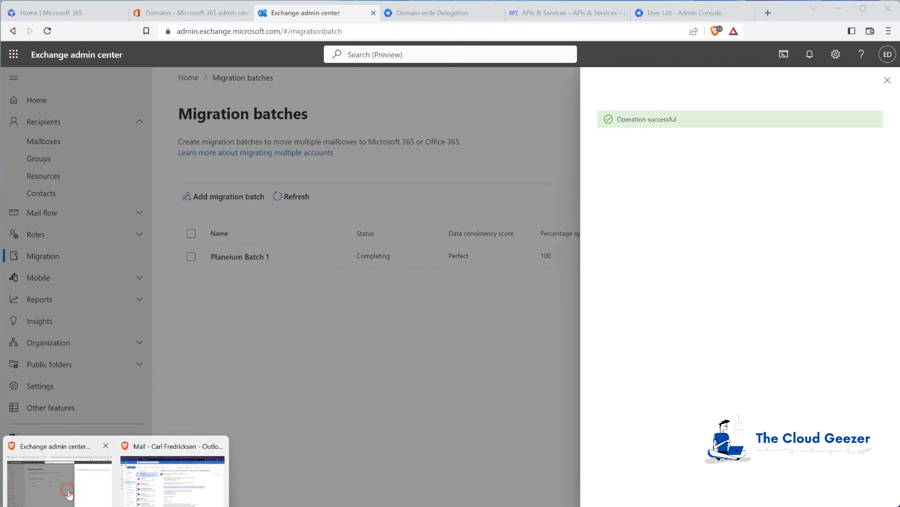
Refresh and view Planeium Batch 1's mailboxes: one completed, three synced
click(96, 490)
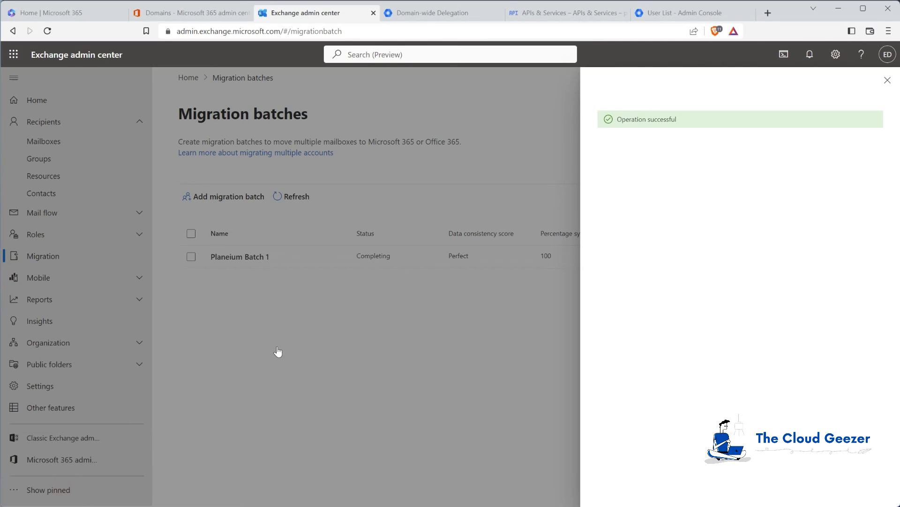
click(887, 80)
click(295, 198)
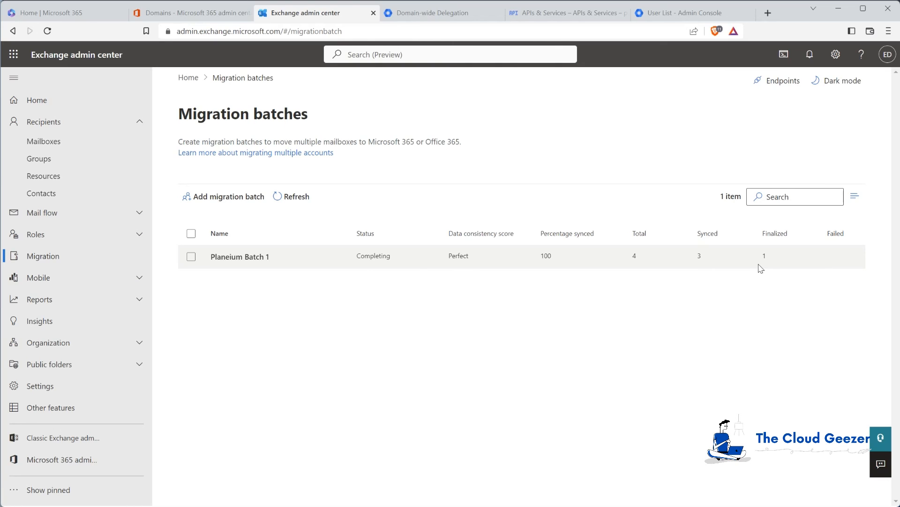
click(258, 257)
click(626, 234)
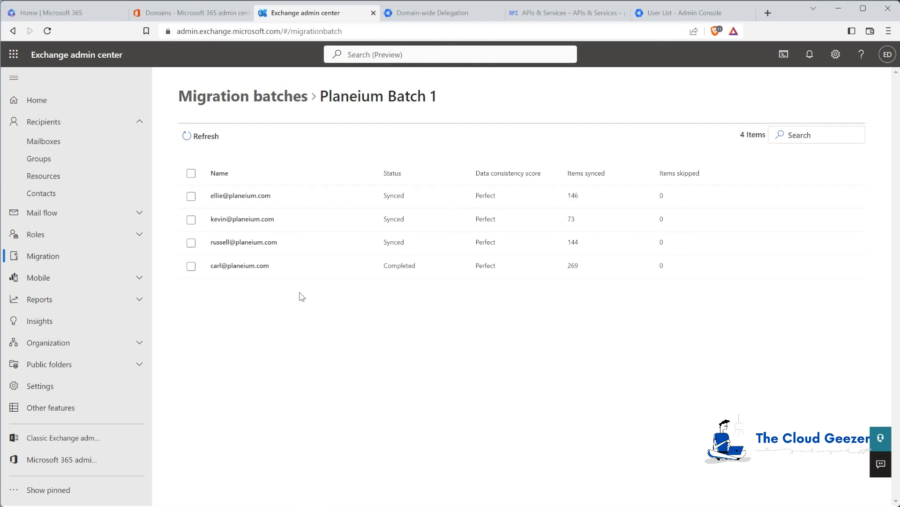
click(249, 98)
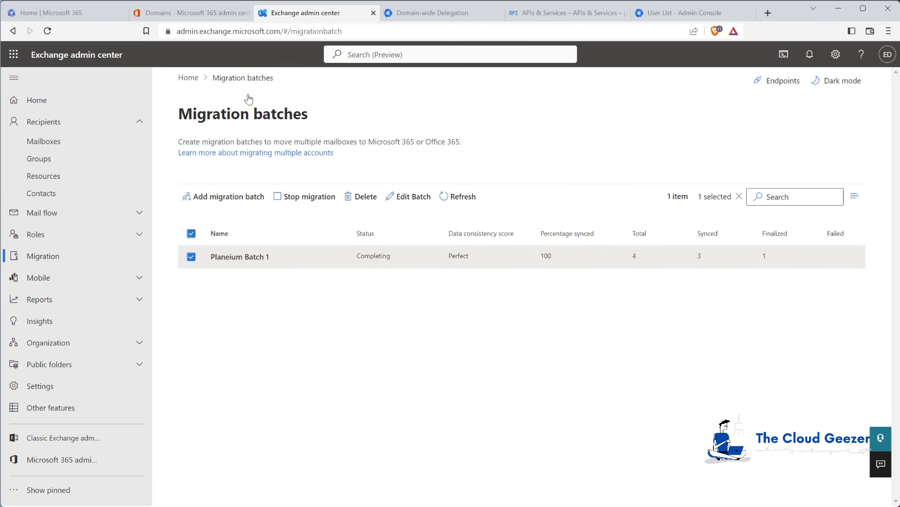
click(191, 256)
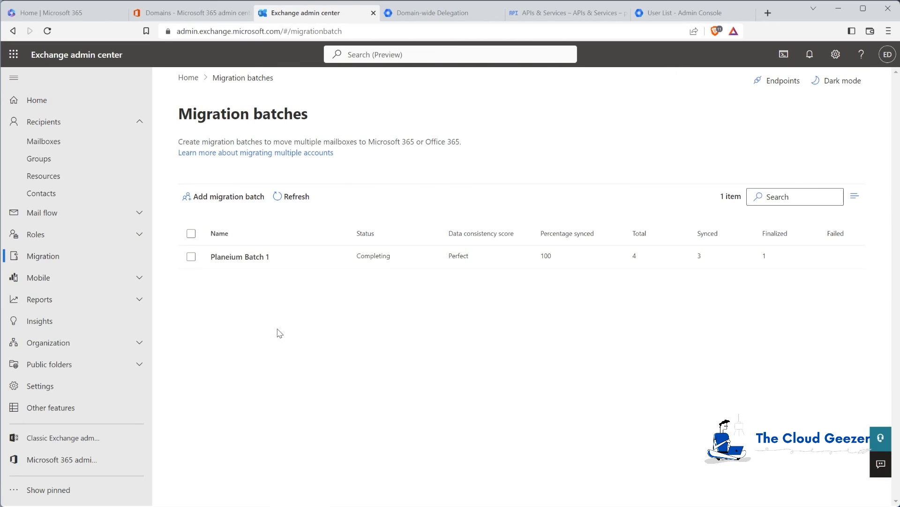